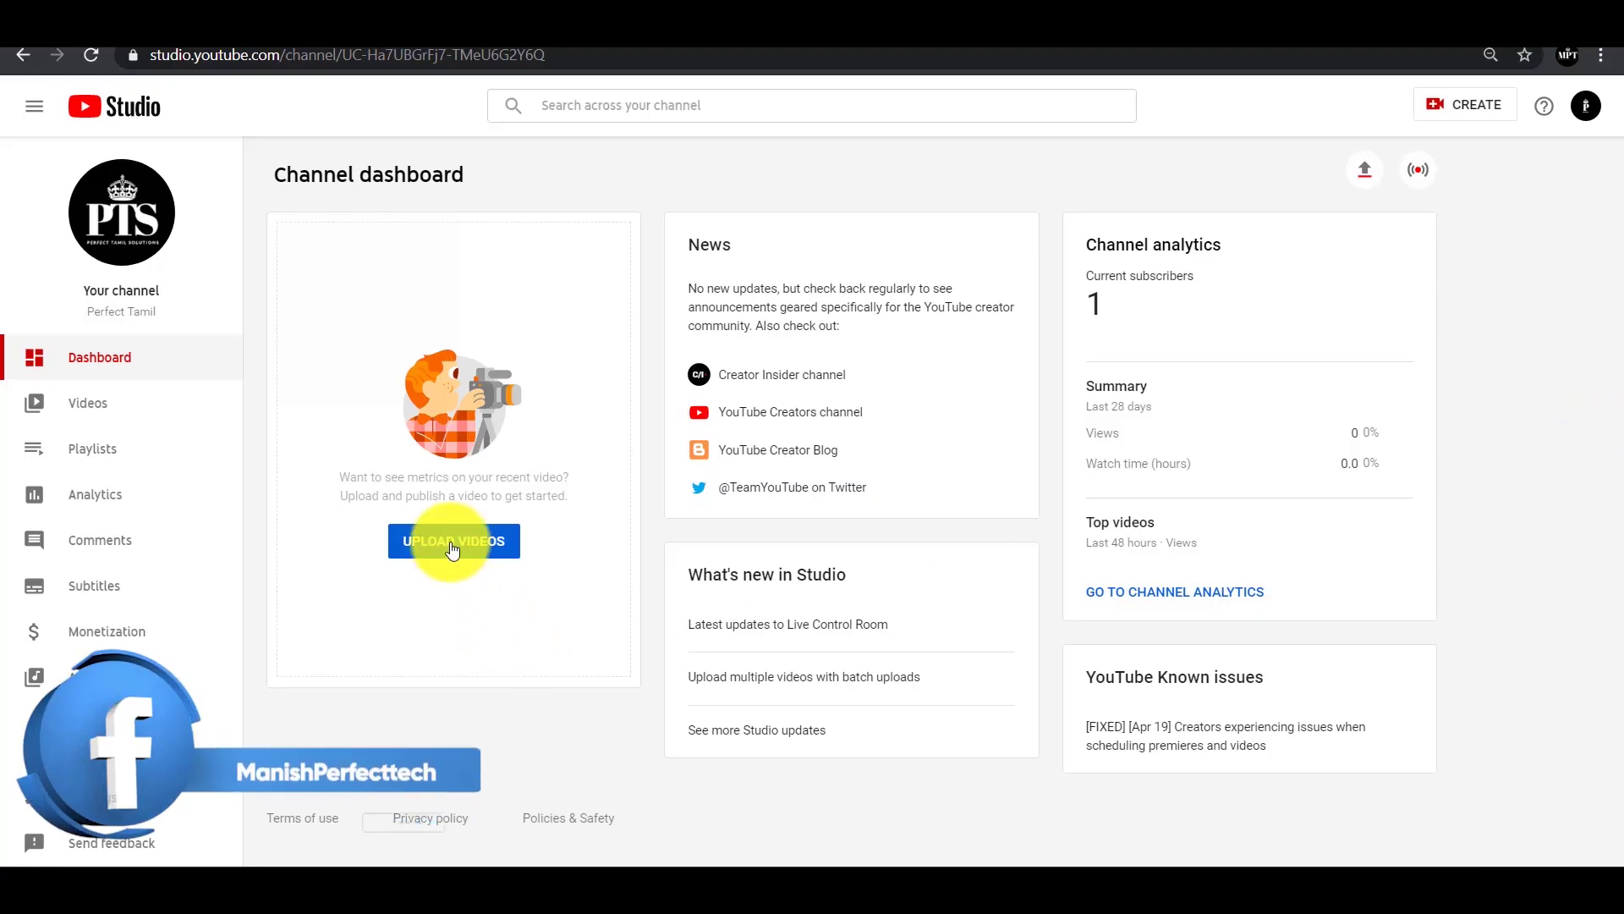
Start a new video upload with the file "Pefect Tamil channel intro" from the perfect media folder.
{"action": "left_click", "coordinate": [1468, 114]}
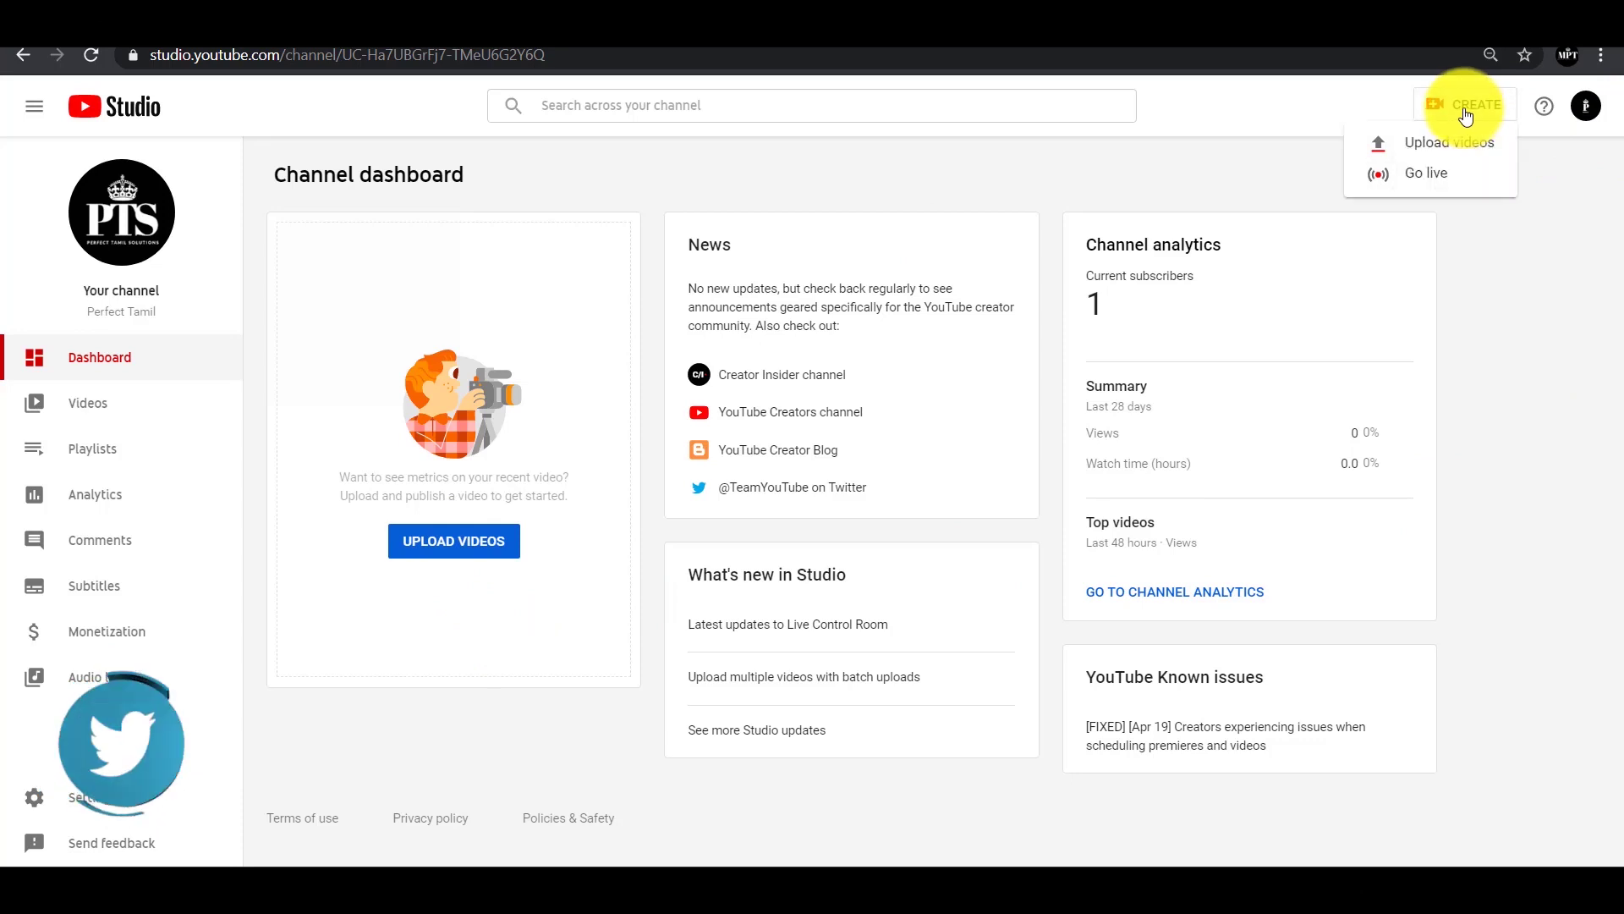
{"action": "left_click", "coordinate": [1449, 144]}
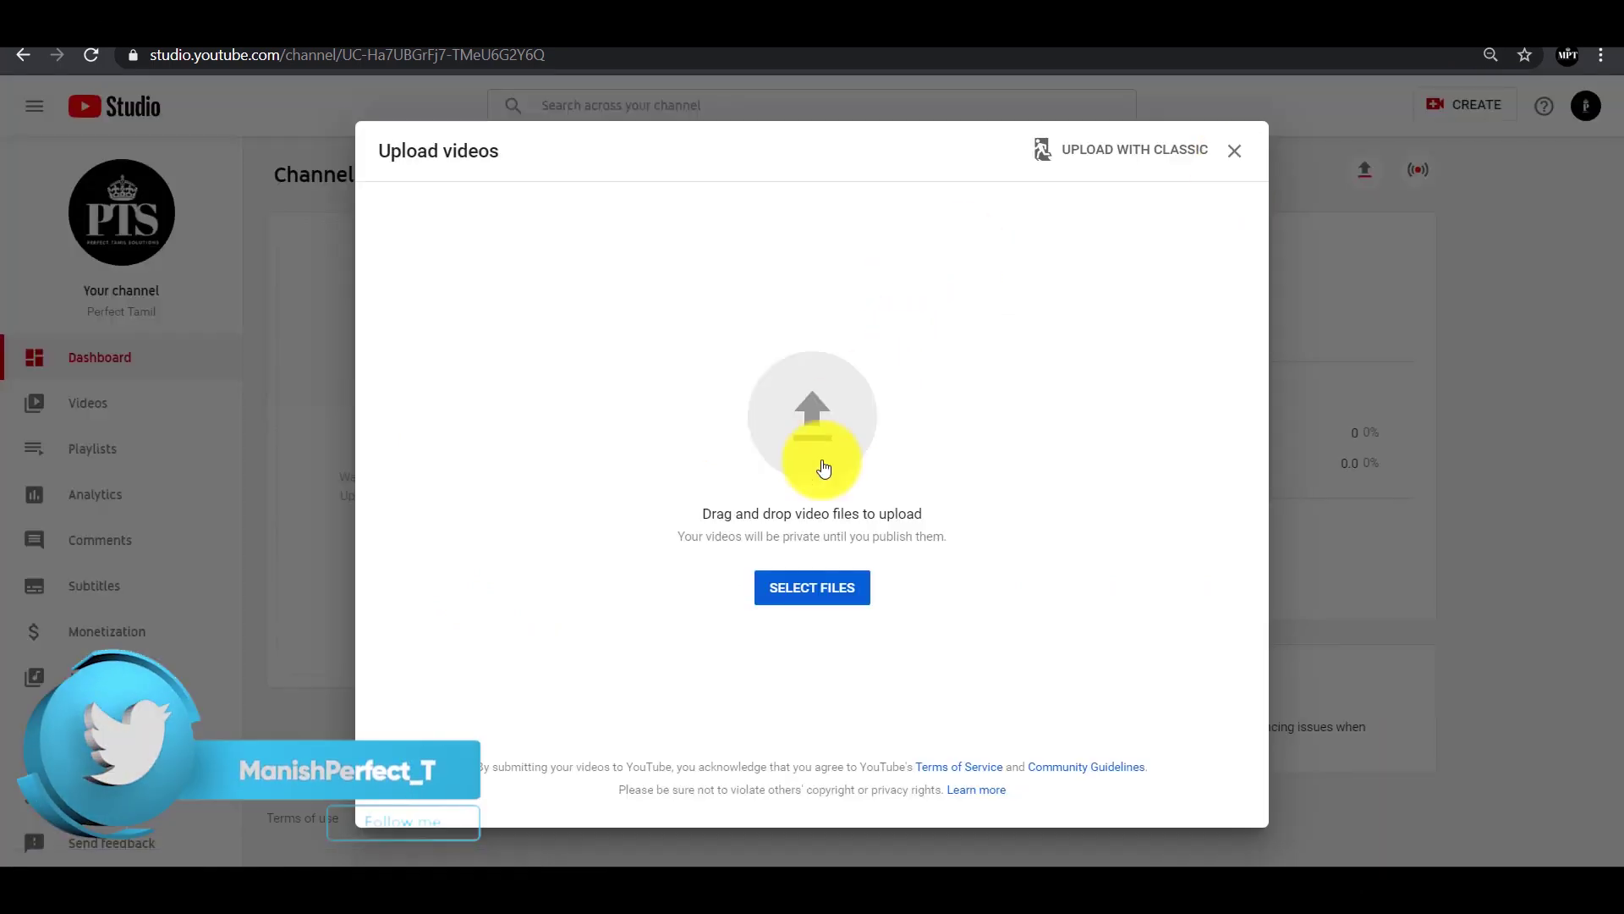
{"action": "left_click", "coordinate": [807, 597]}
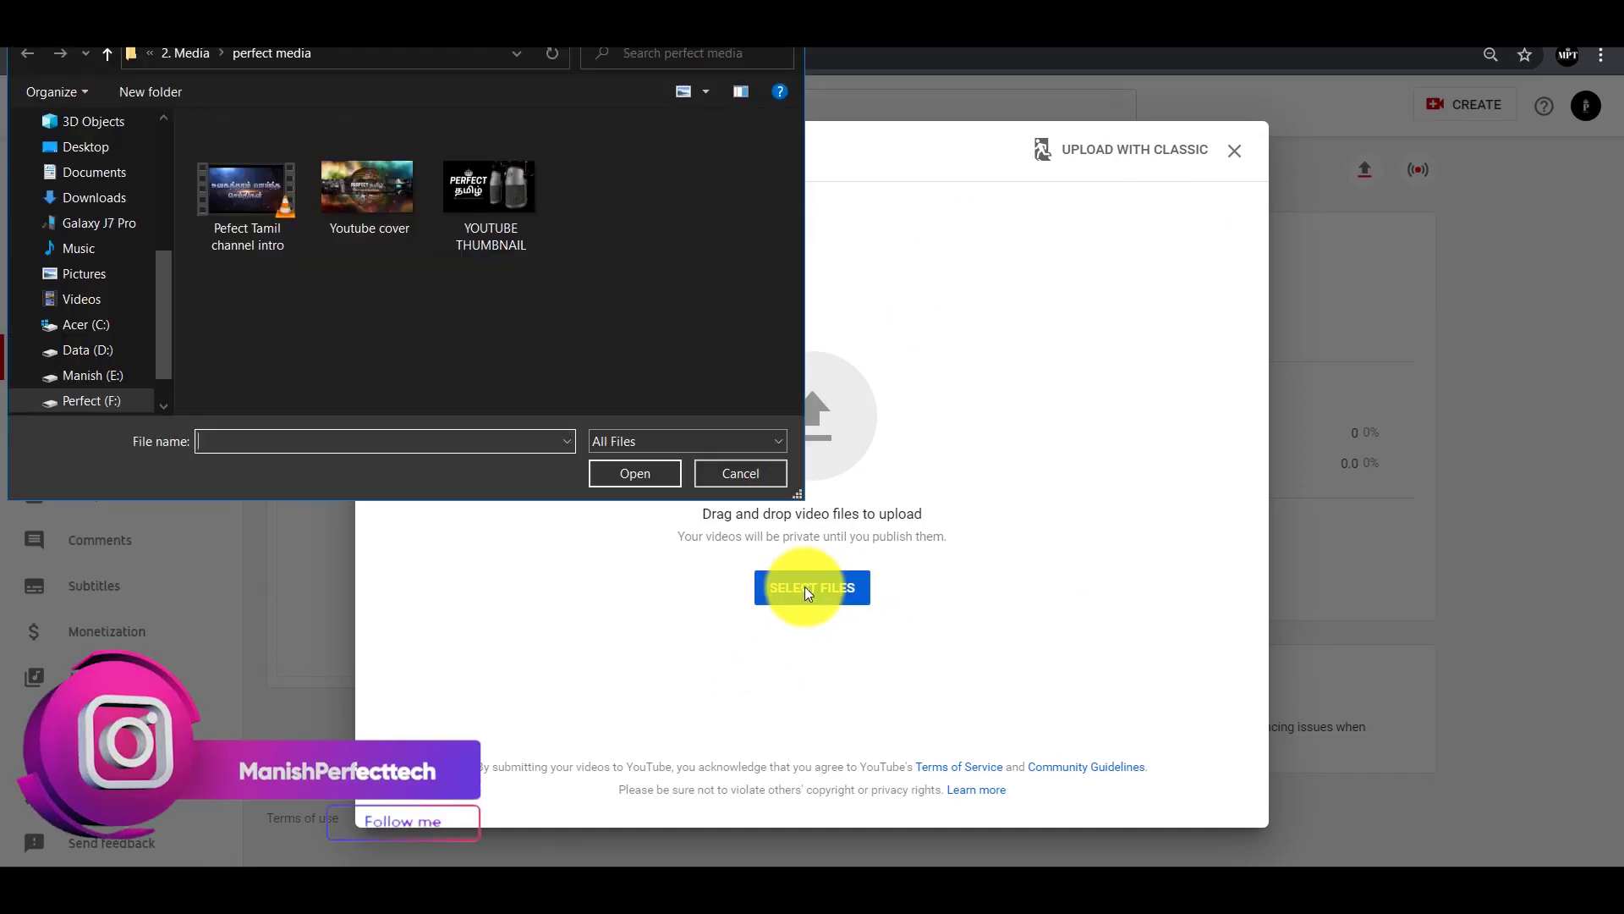
{"action": "double_click", "coordinate": [257, 204]}
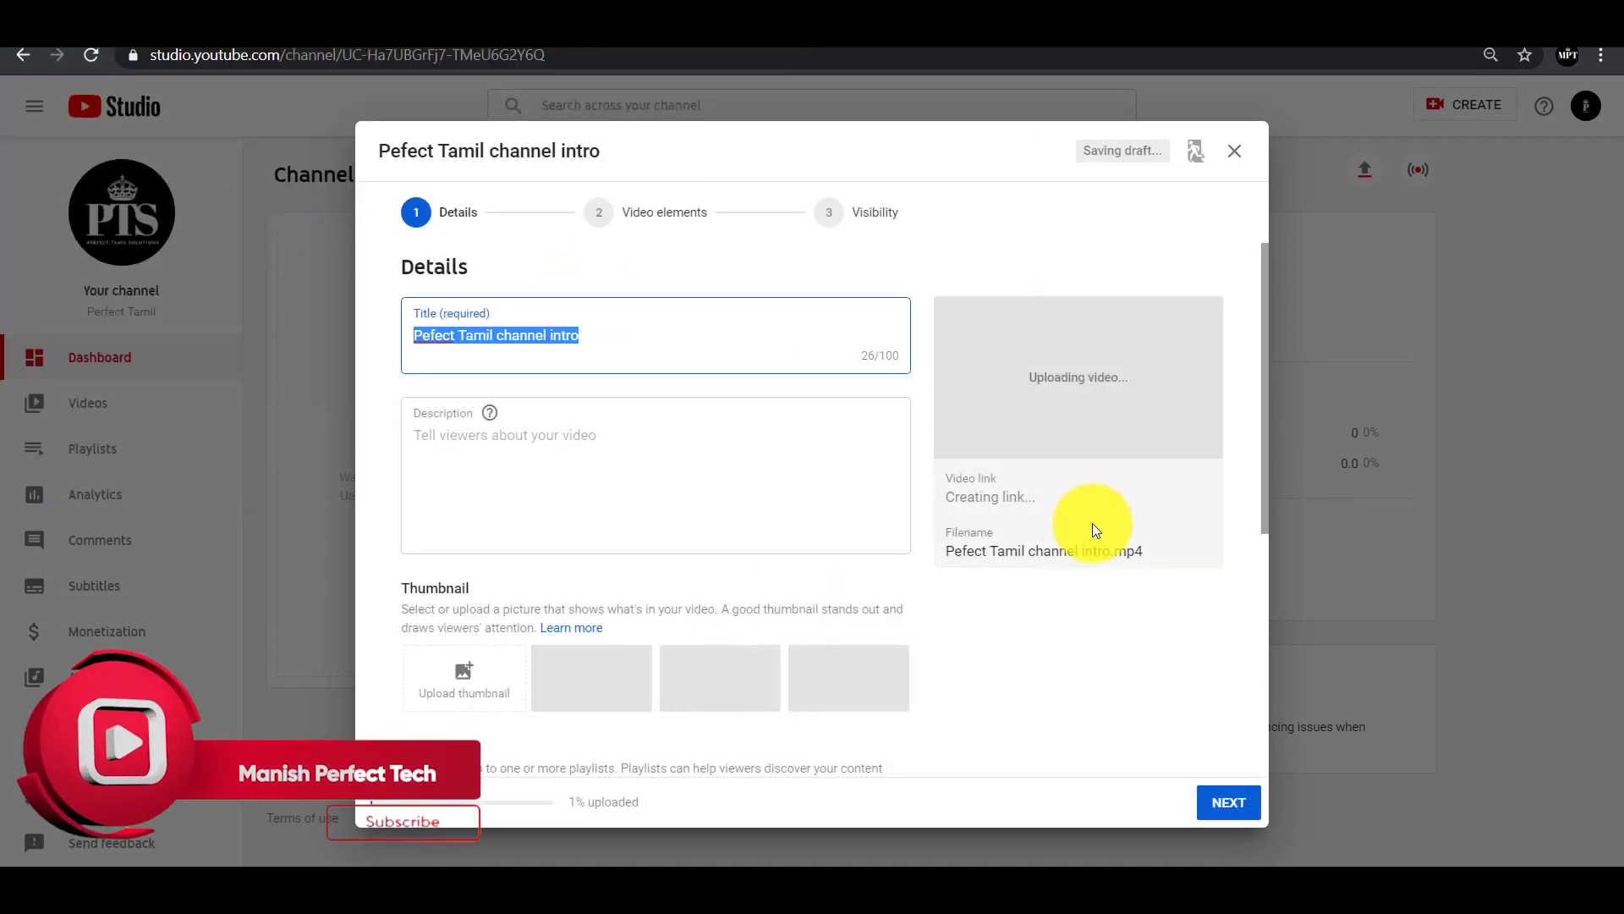
Keep the video's title and paste the prepared Tamil channel introduction text as its description.
{"action": "left_click", "coordinate": [664, 338]}
{"action": "left_click", "coordinate": [624, 461]}
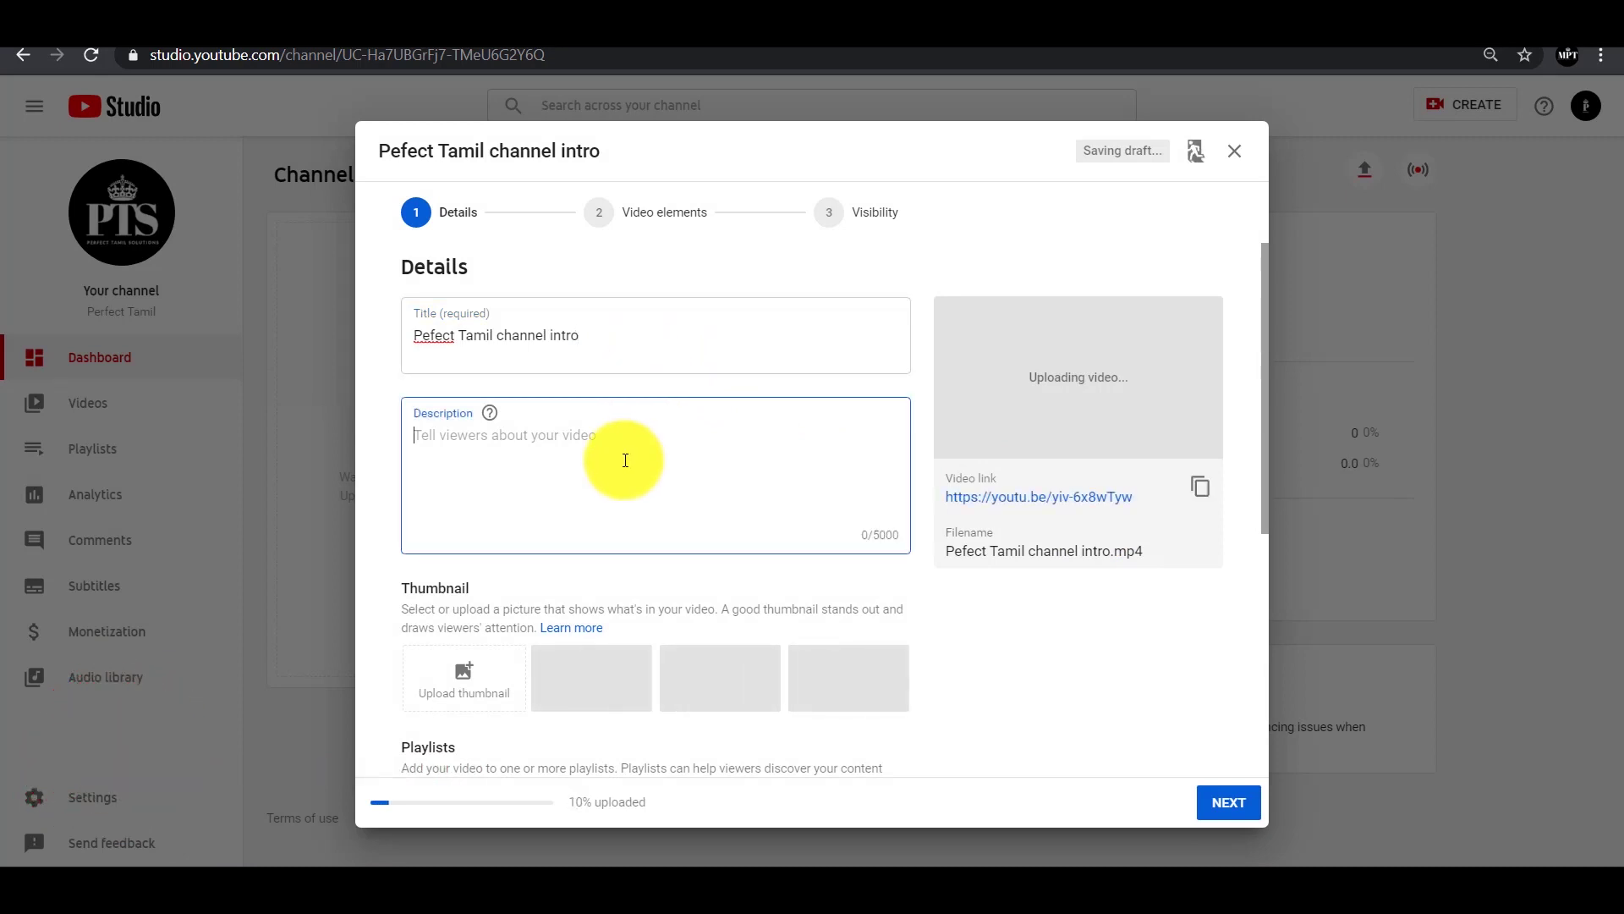
{"action": "left_click", "coordinate": [608, 335]}
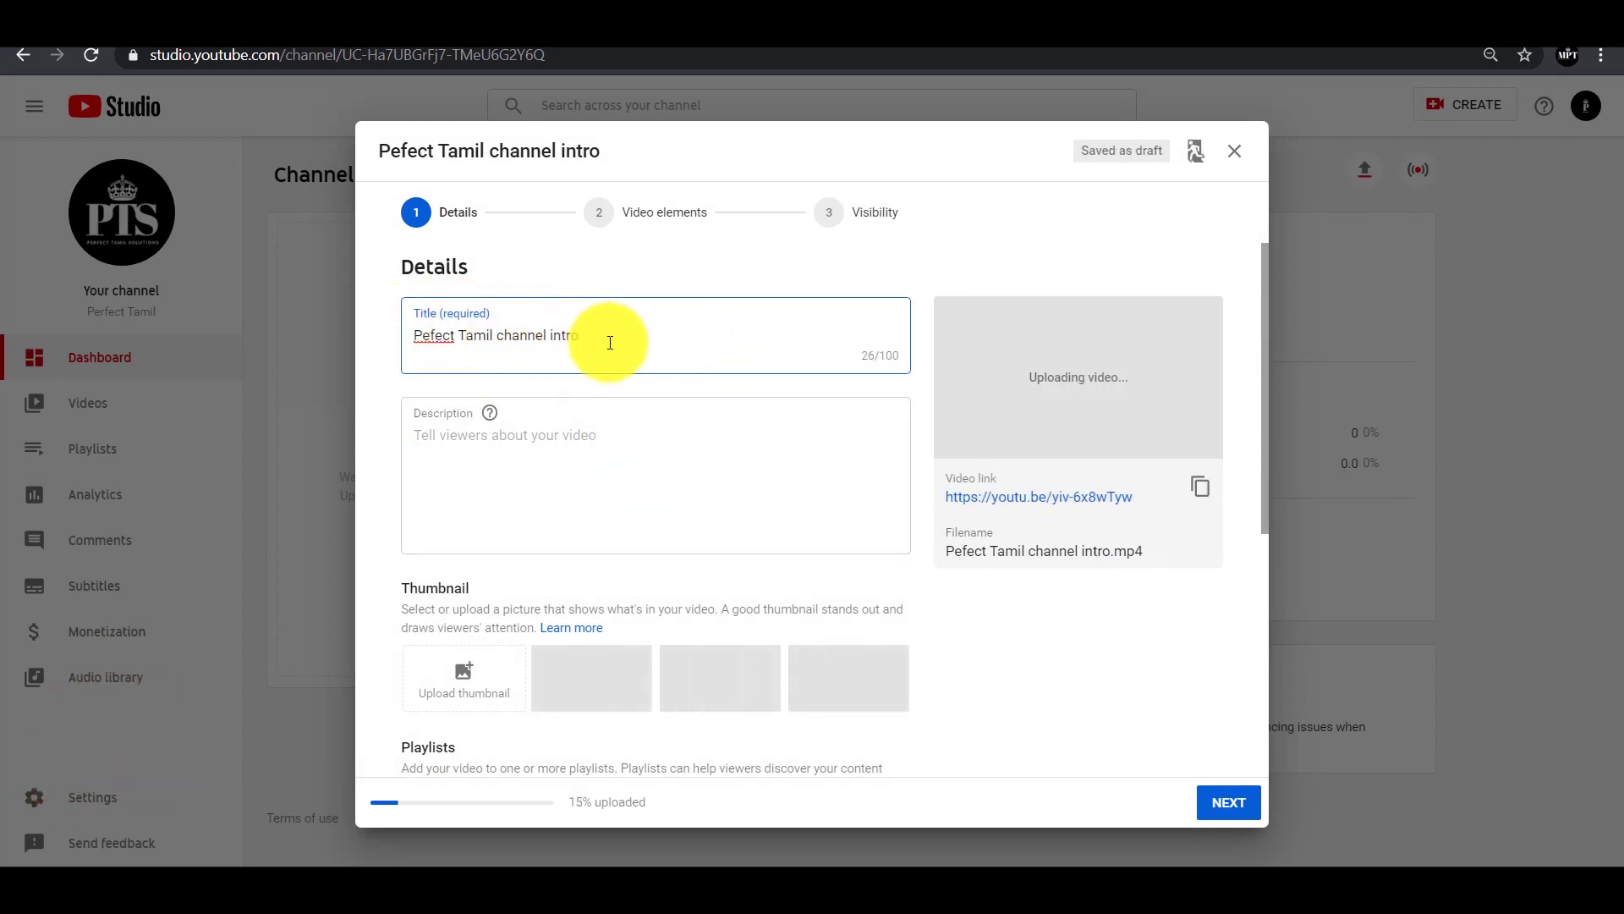
{"action": "left_click", "coordinate": [631, 457]}
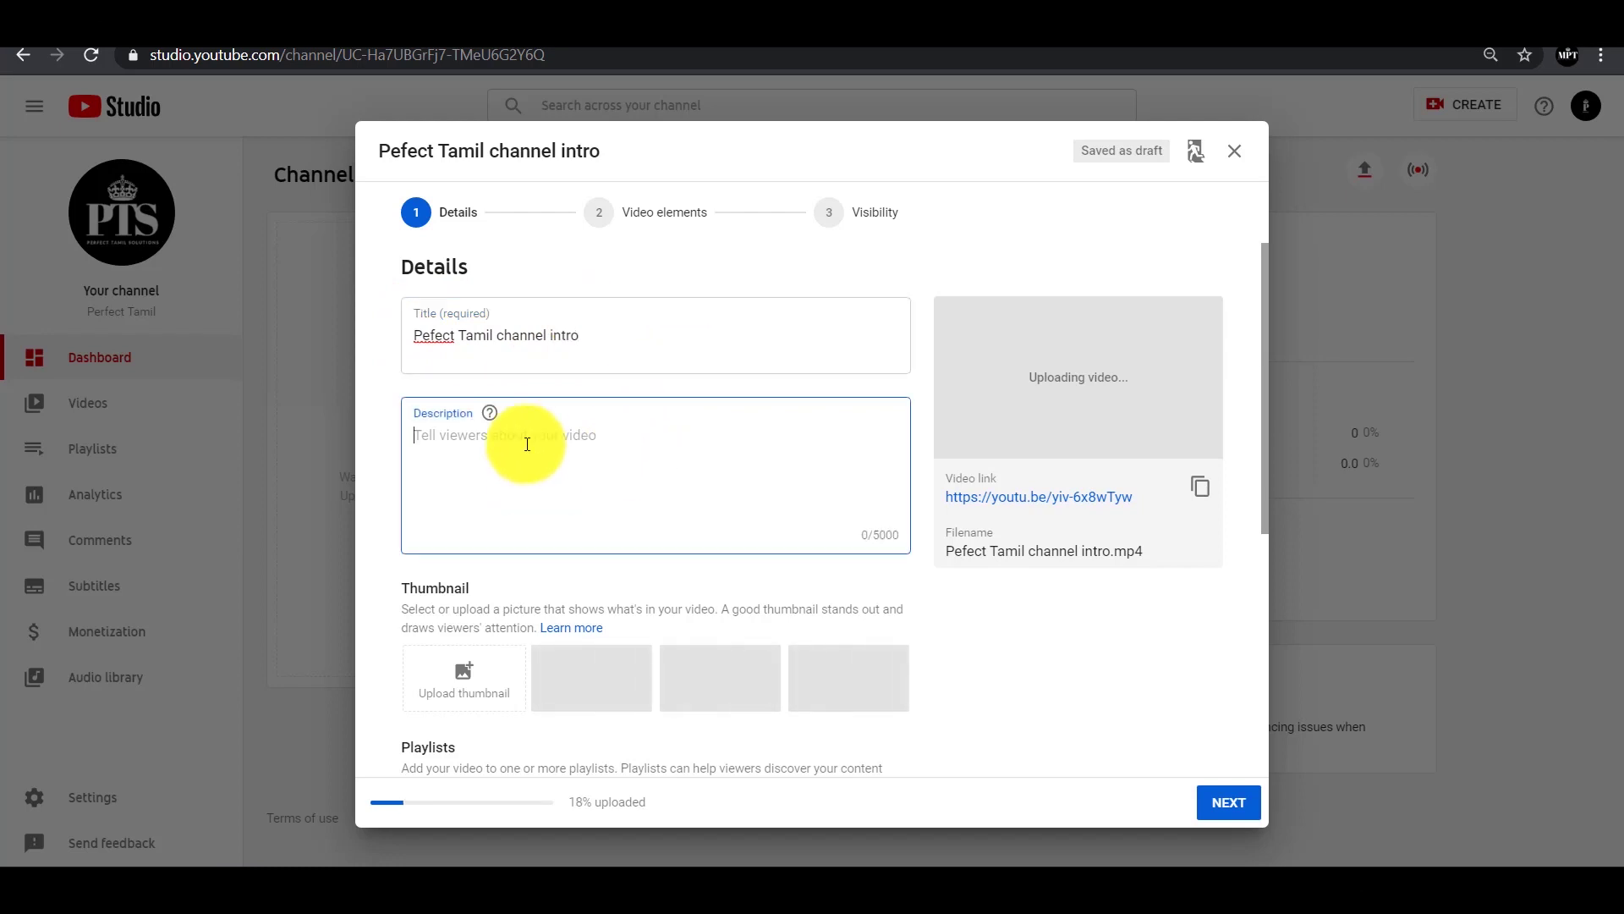
{"action": "scroll", "coordinate": [570, 482], "scroll_direction": "down", "scroll_amount": 3}
{"action": "scroll", "coordinate": [579, 494], "scroll_direction": "up", "scroll_amount": 3}
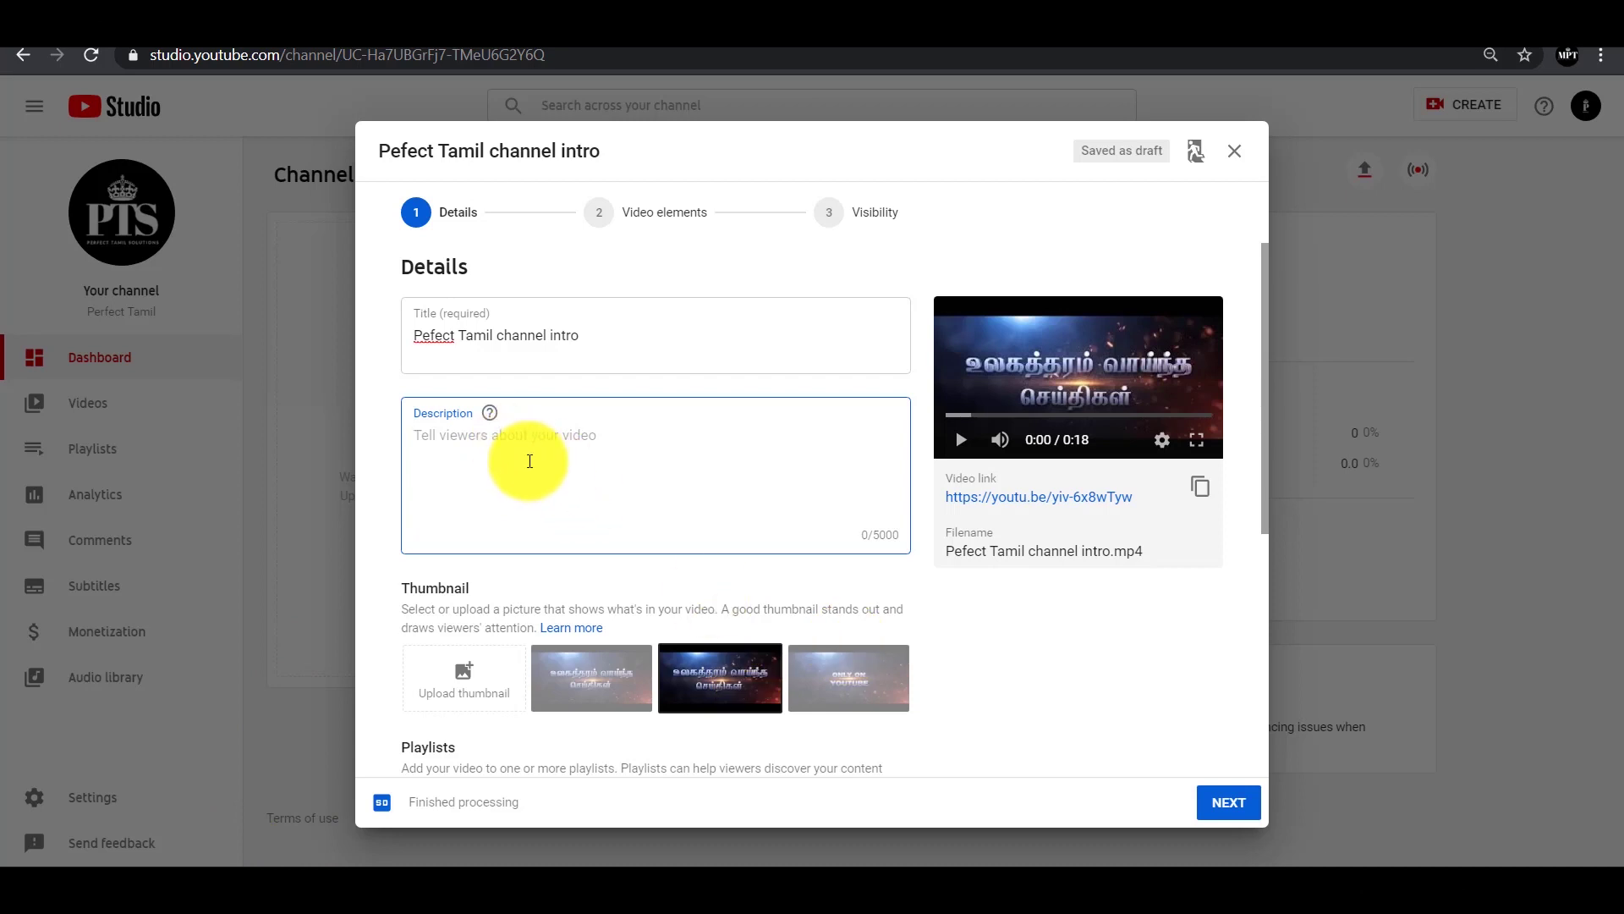
{"action": "key", "text": "ctrl+v"}
{"action": "scroll", "coordinate": [592, 525], "scroll_direction": "down", "scroll_amount": 3}
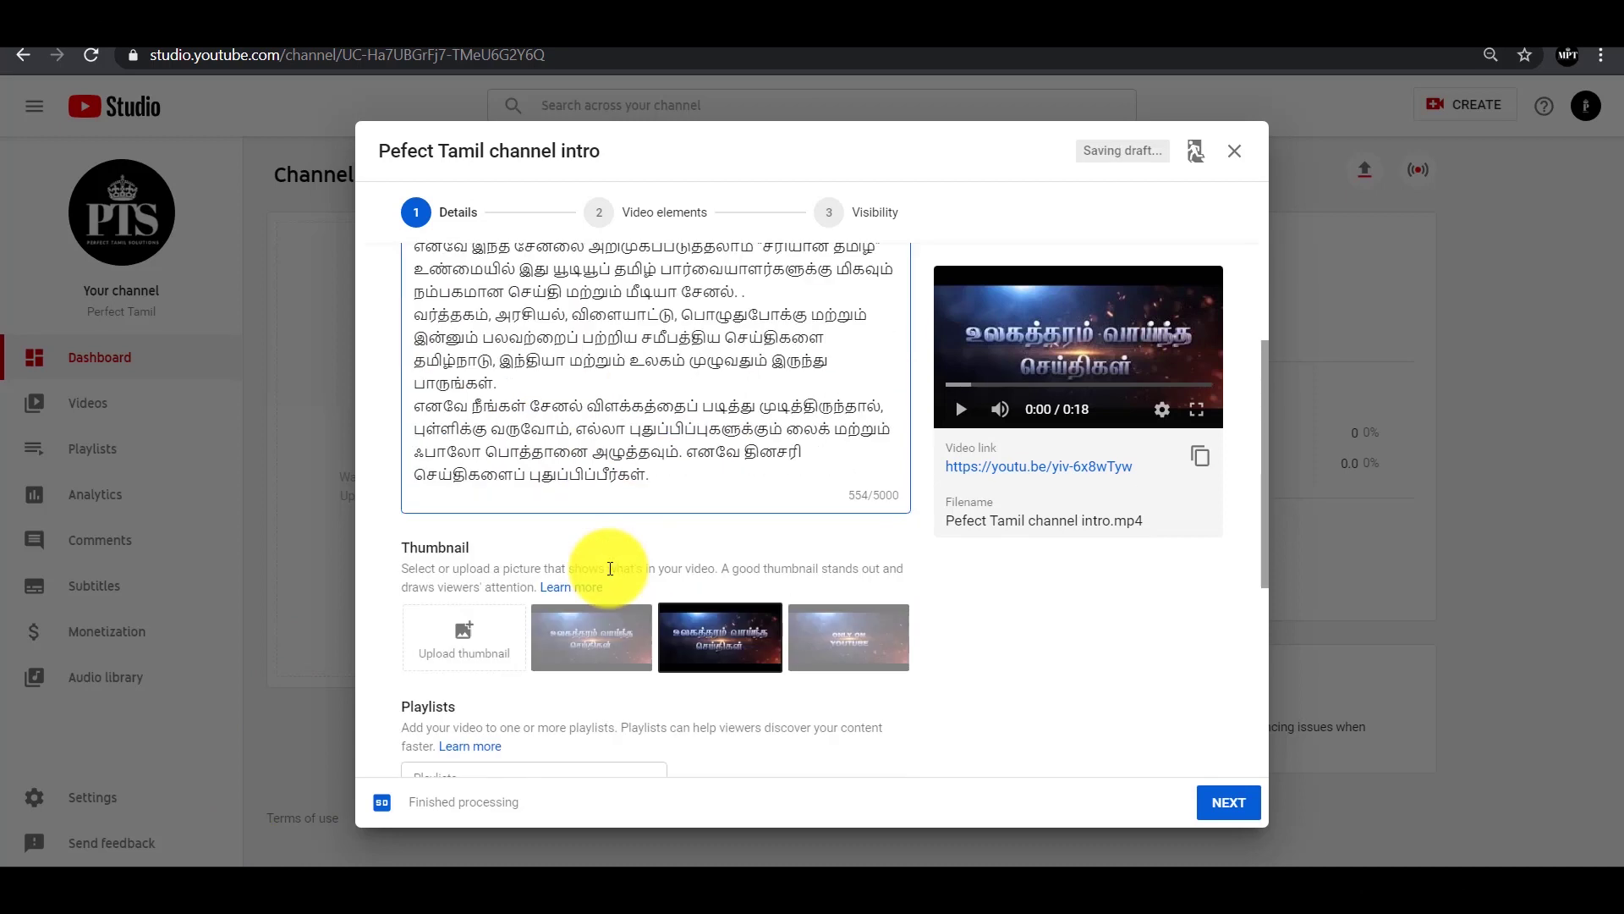
{"action": "scroll", "coordinate": [587, 435], "scroll_direction": "up", "scroll_amount": 4}
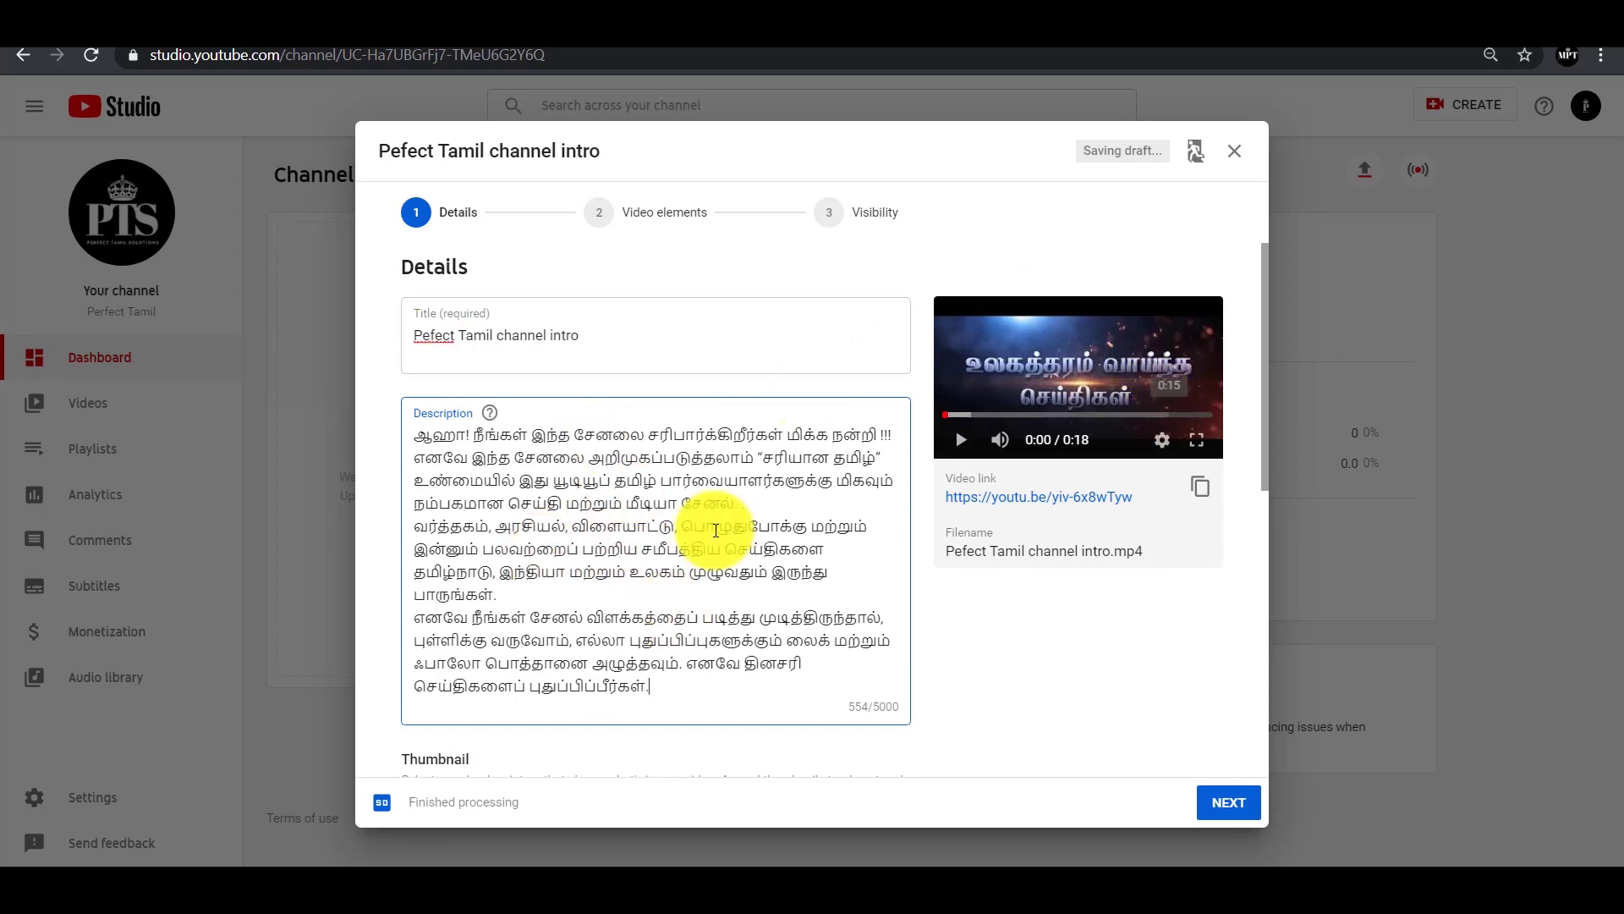
Create a public playlist titled "News" and assign the video to it.
{"action": "scroll", "coordinate": [613, 562], "scroll_direction": "down", "scroll_amount": 4}
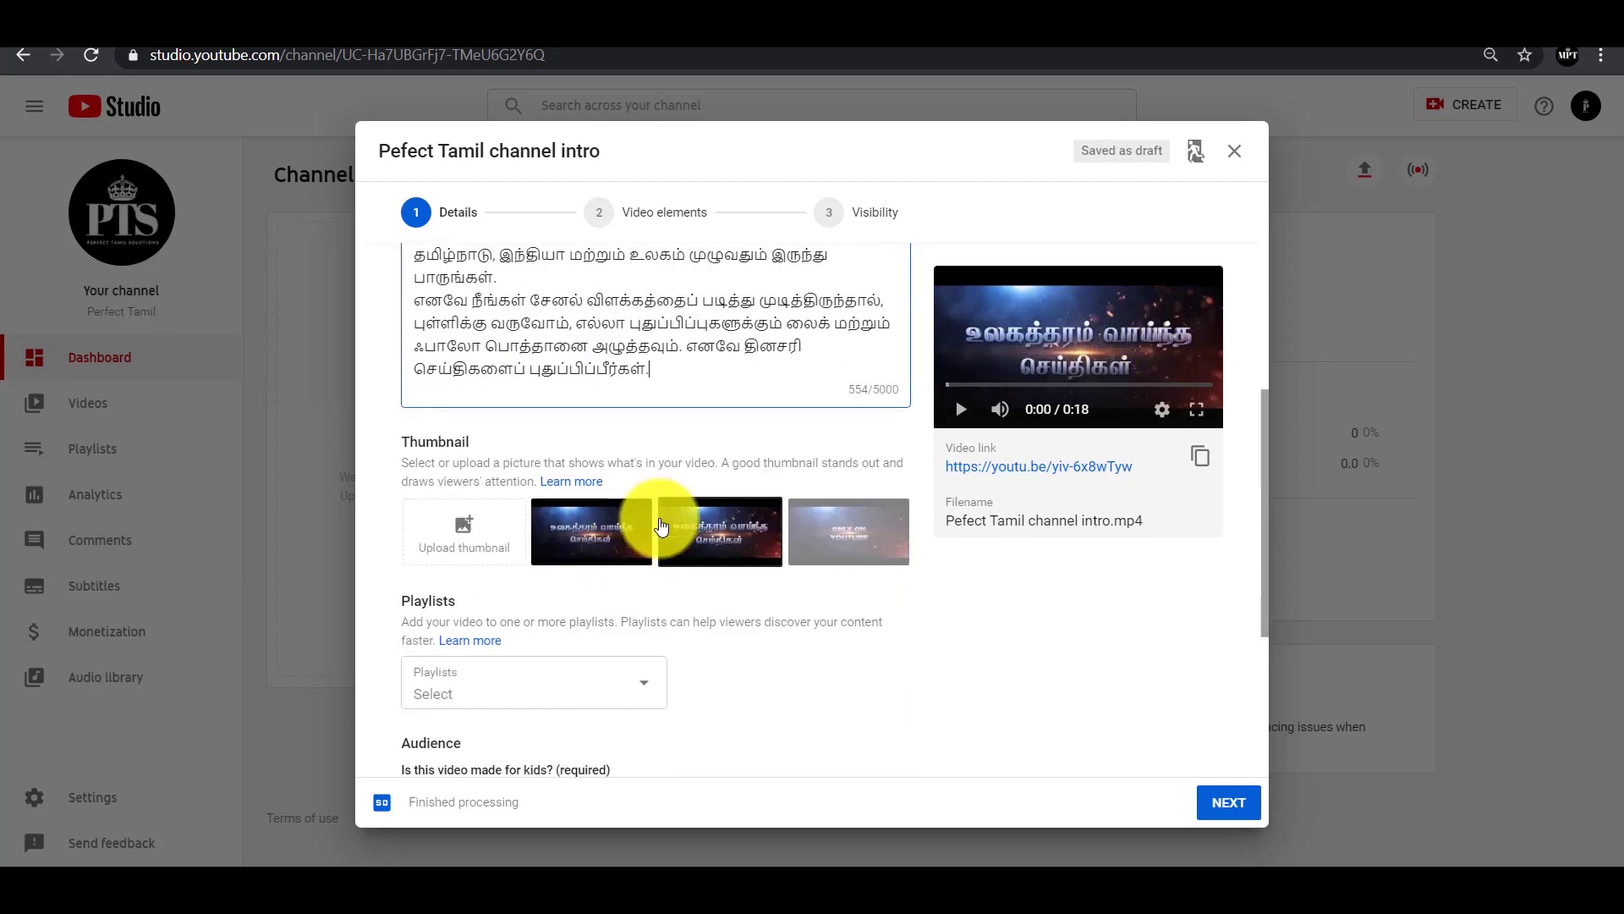
{"action": "scroll", "coordinate": [930, 525], "scroll_direction": "down", "scroll_amount": 2}
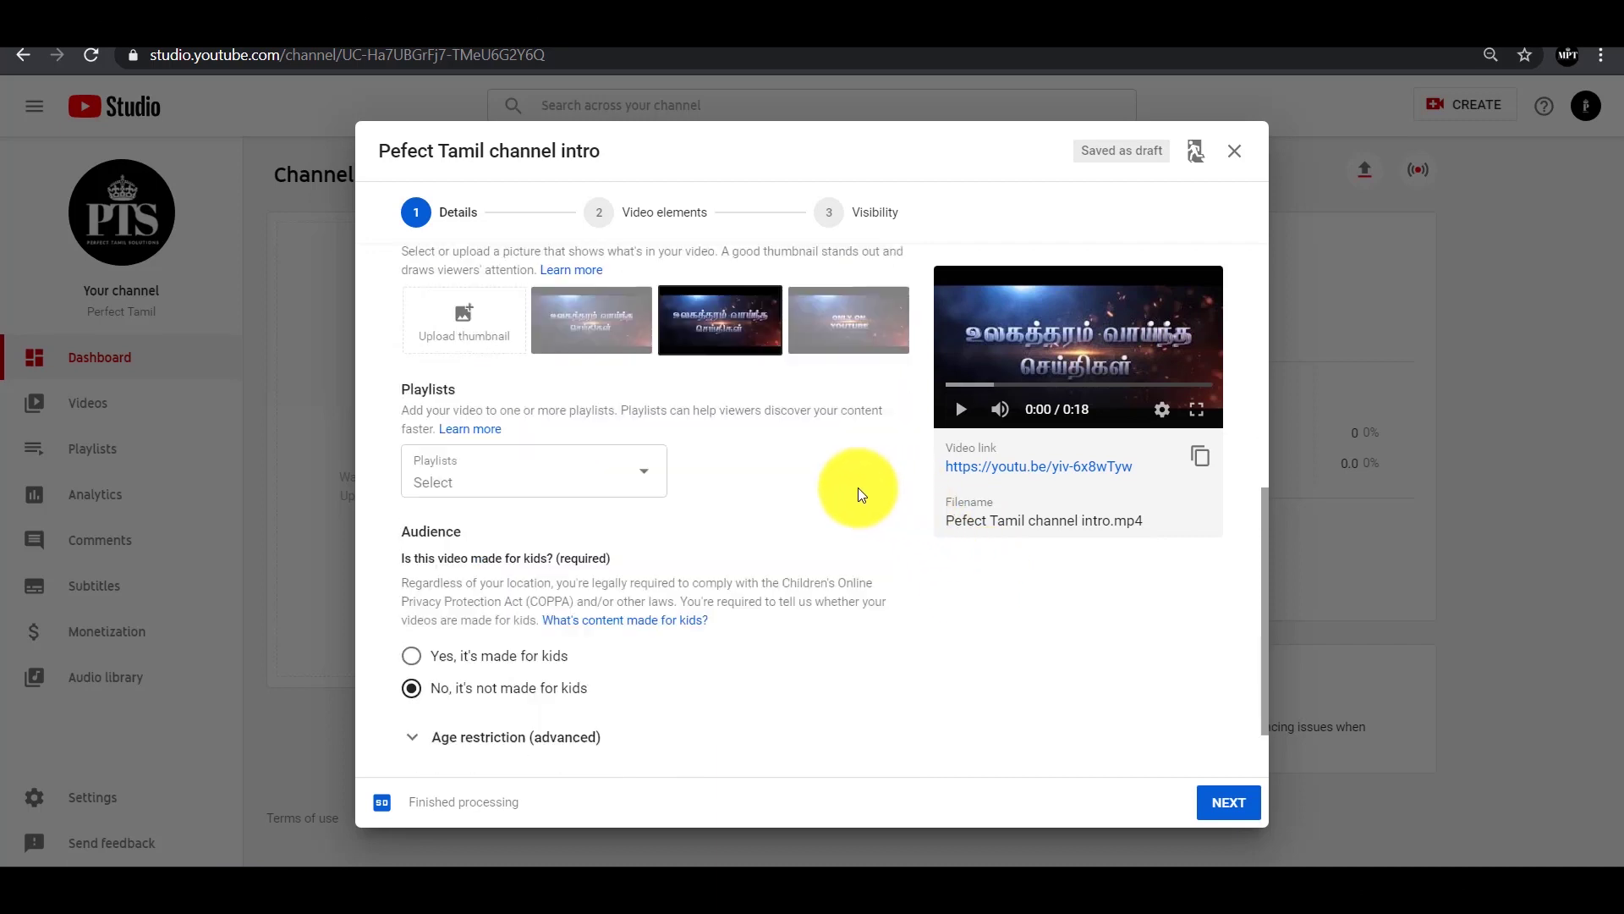
{"action": "scroll", "coordinate": [858, 489], "scroll_direction": "down", "scroll_amount": 1}
{"action": "left_click", "coordinate": [589, 400]}
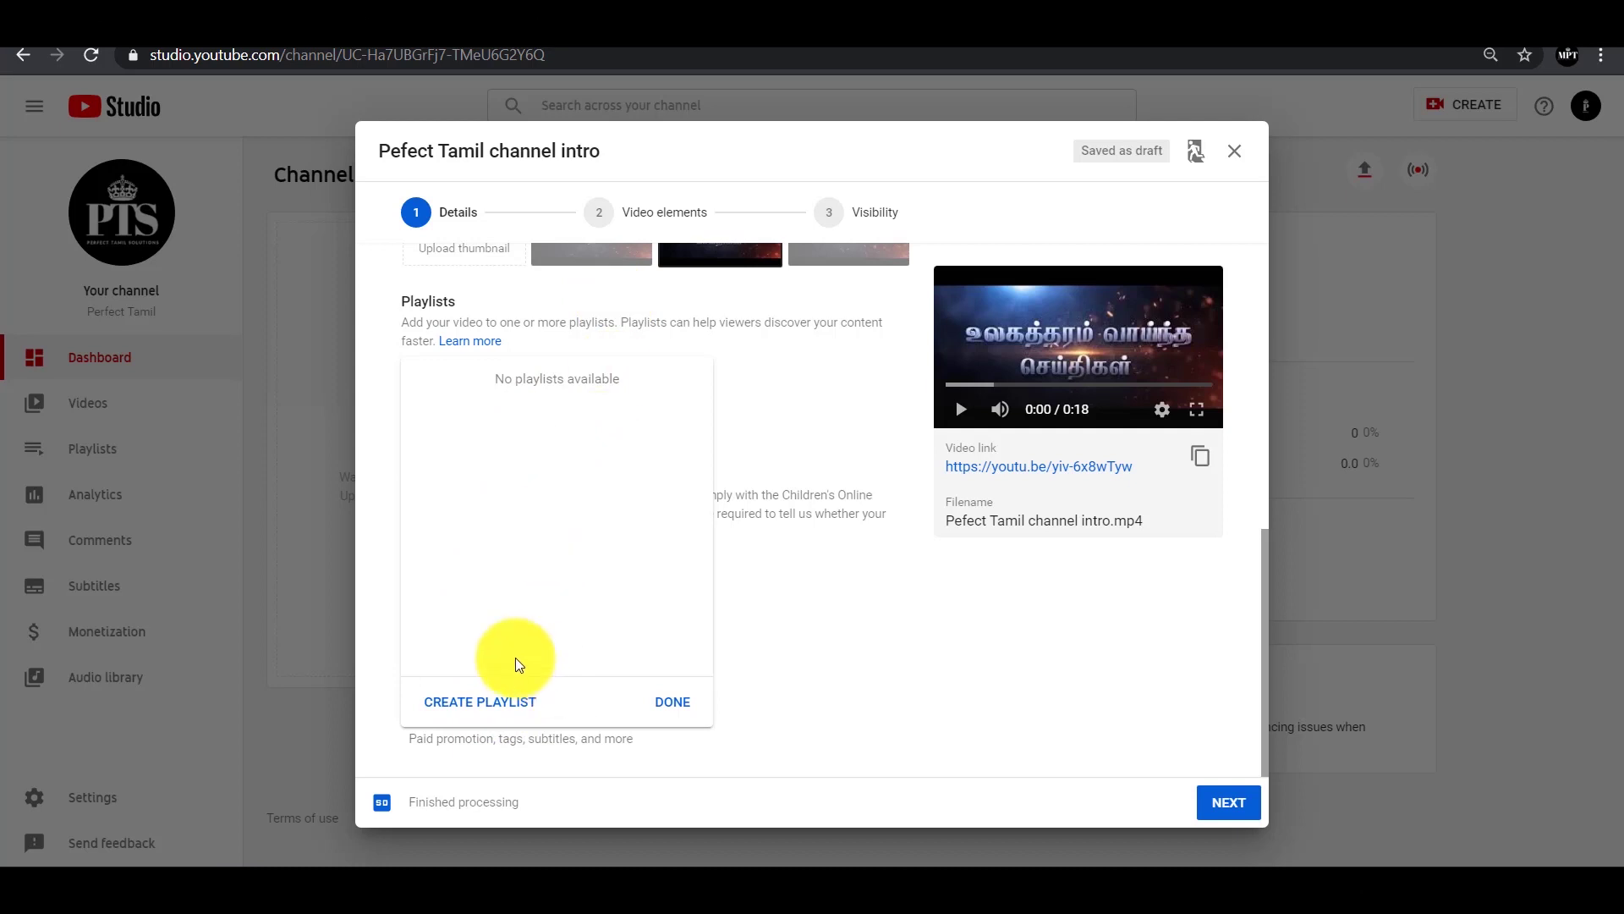
{"action": "left_click", "coordinate": [461, 698]}
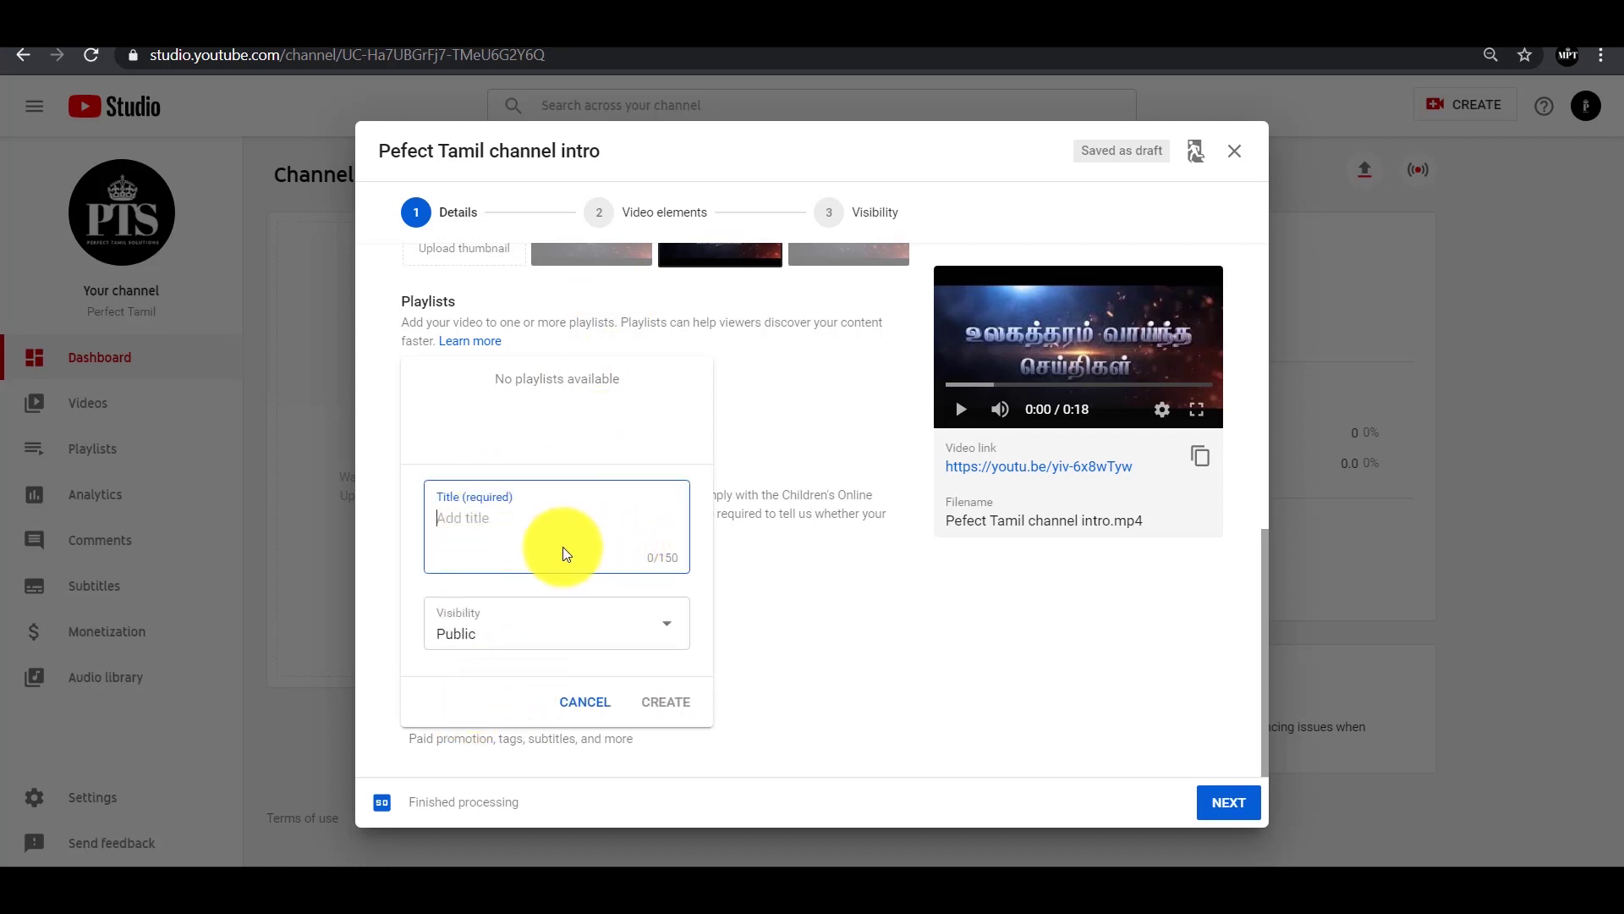
{"action": "type", "text": "News"}
{"action": "left_click", "coordinate": [666, 701]}
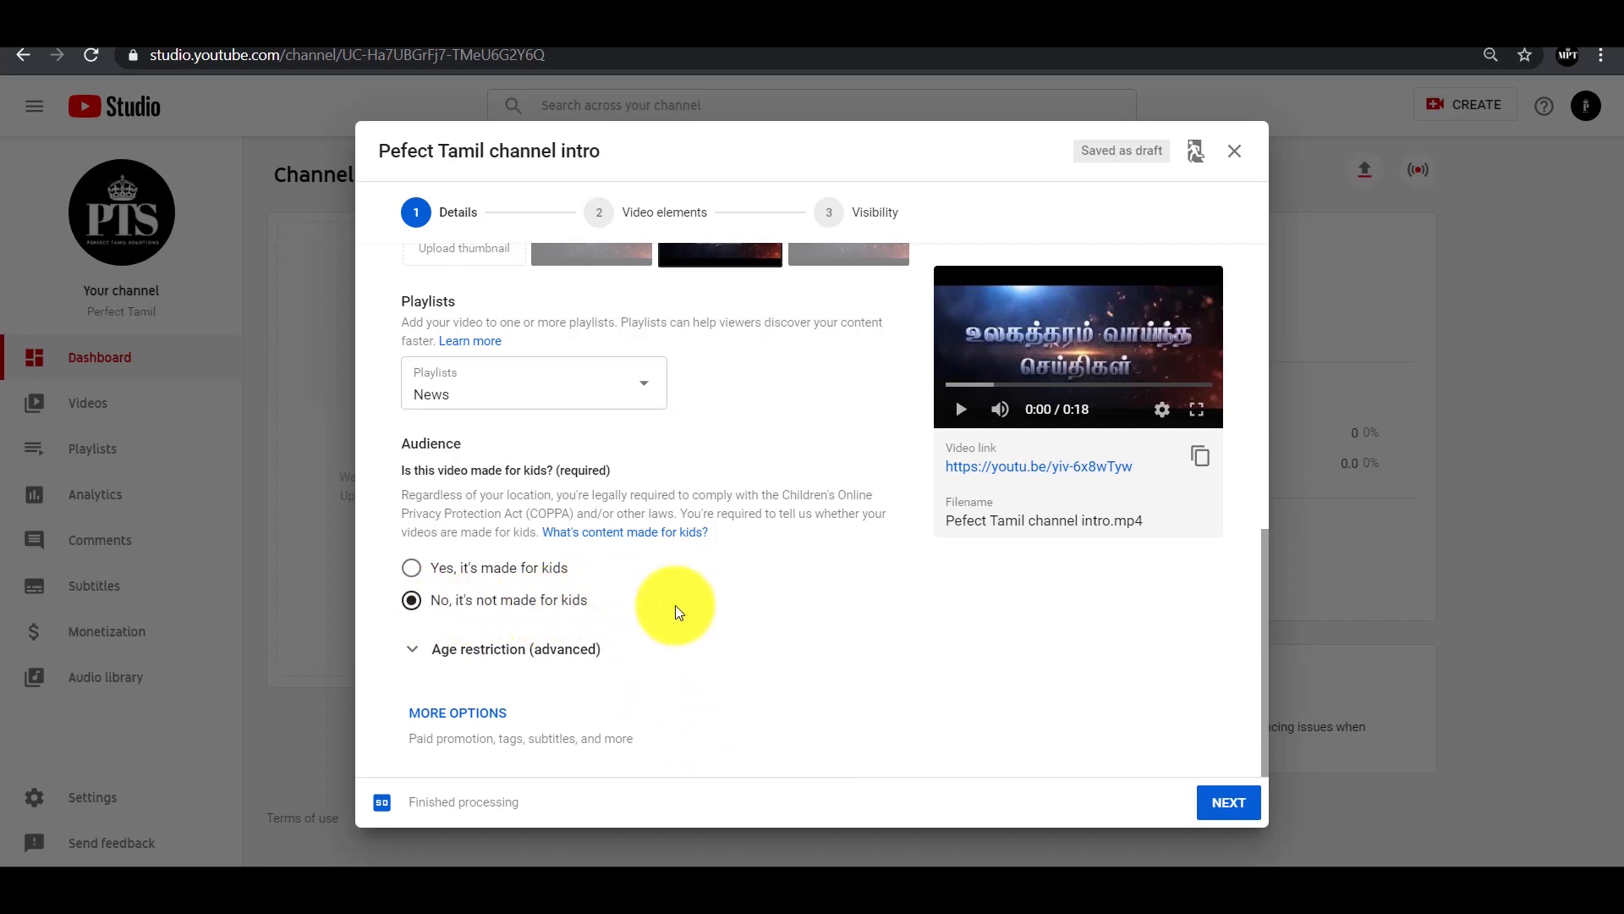
Show the additional video options and add the tags channel intro, perfect tamil, news tamil, tamil news, news tamil latest and tamil latest news.
{"action": "left_click", "coordinate": [486, 720]}
{"action": "scroll", "coordinate": [827, 583], "scroll_direction": "down", "scroll_amount": 5}
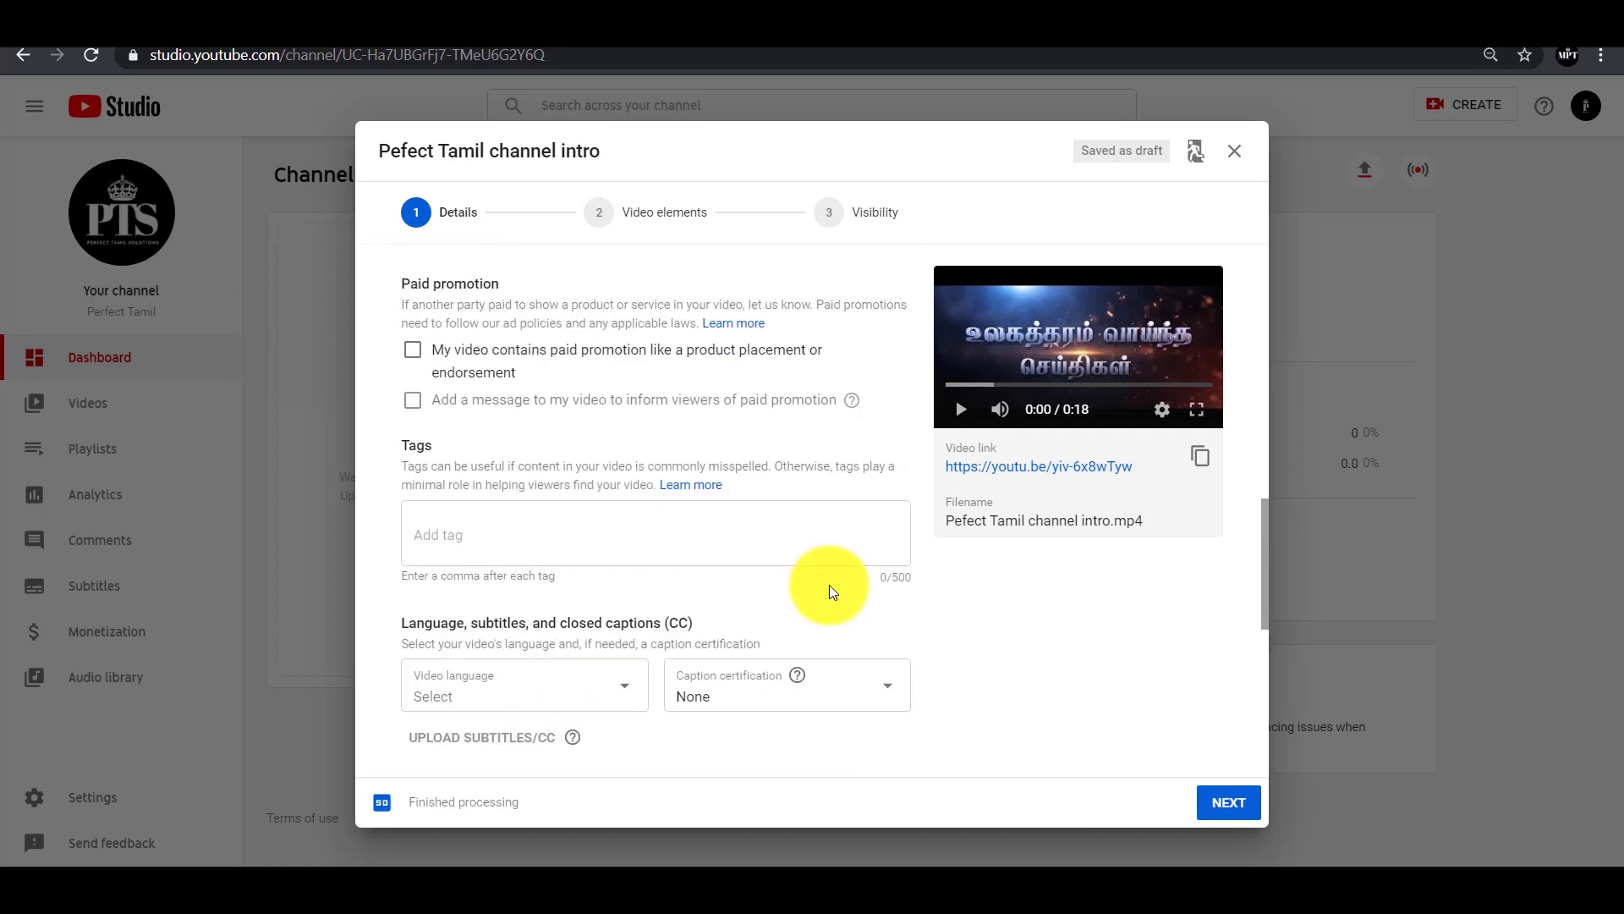
{"action": "left_click", "coordinate": [479, 545]}
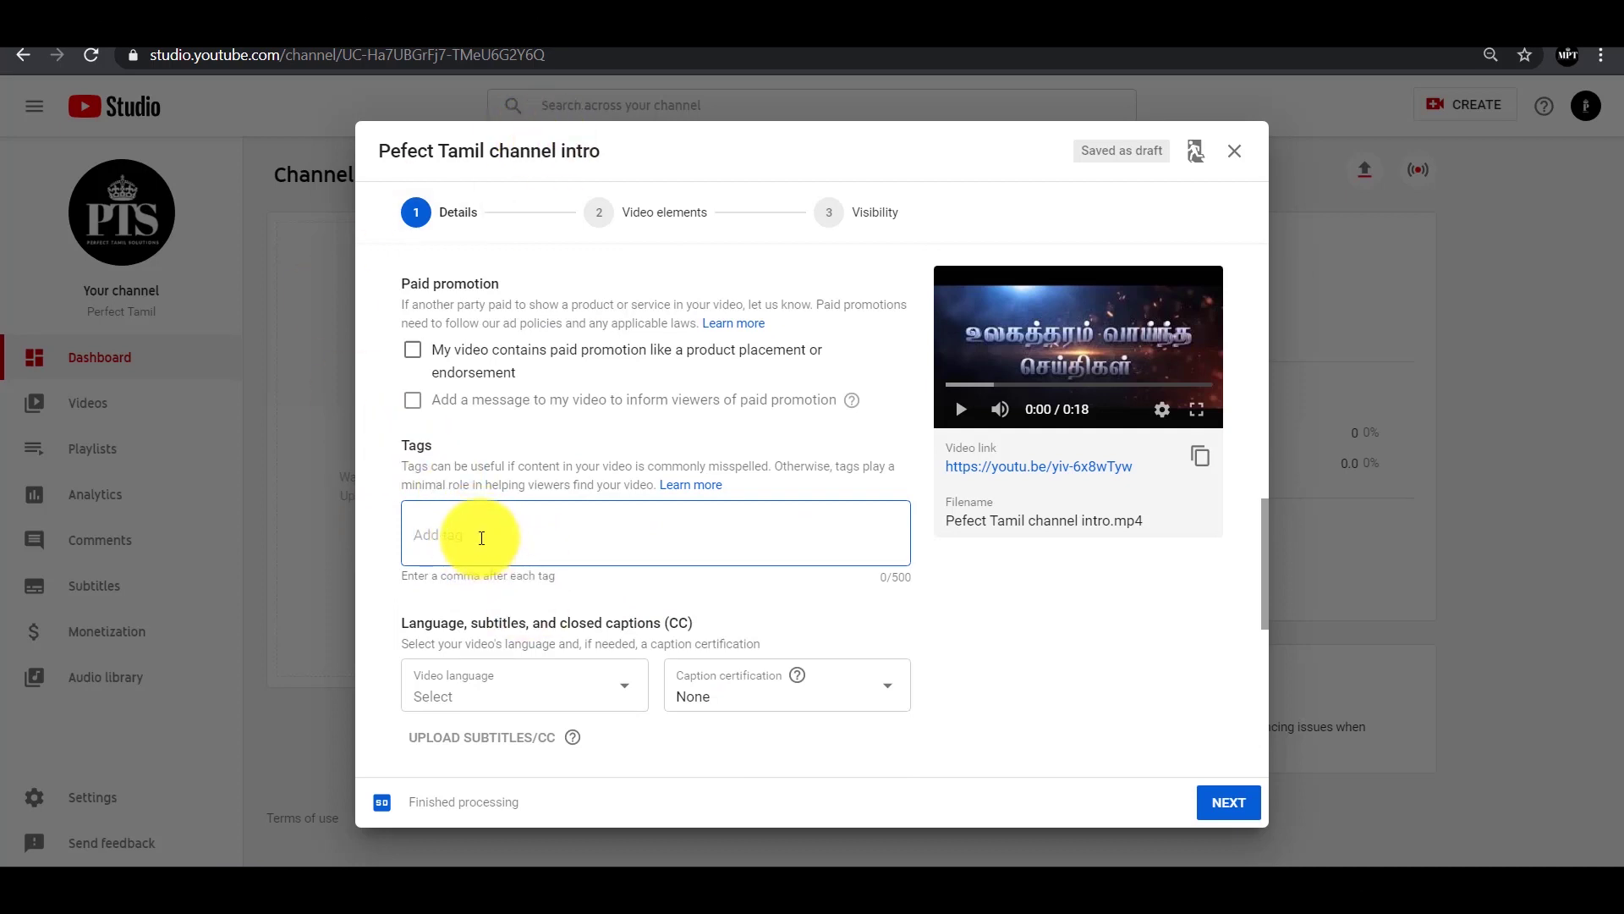
{"action": "type", "text": "channel intro,perfect tamil,"}
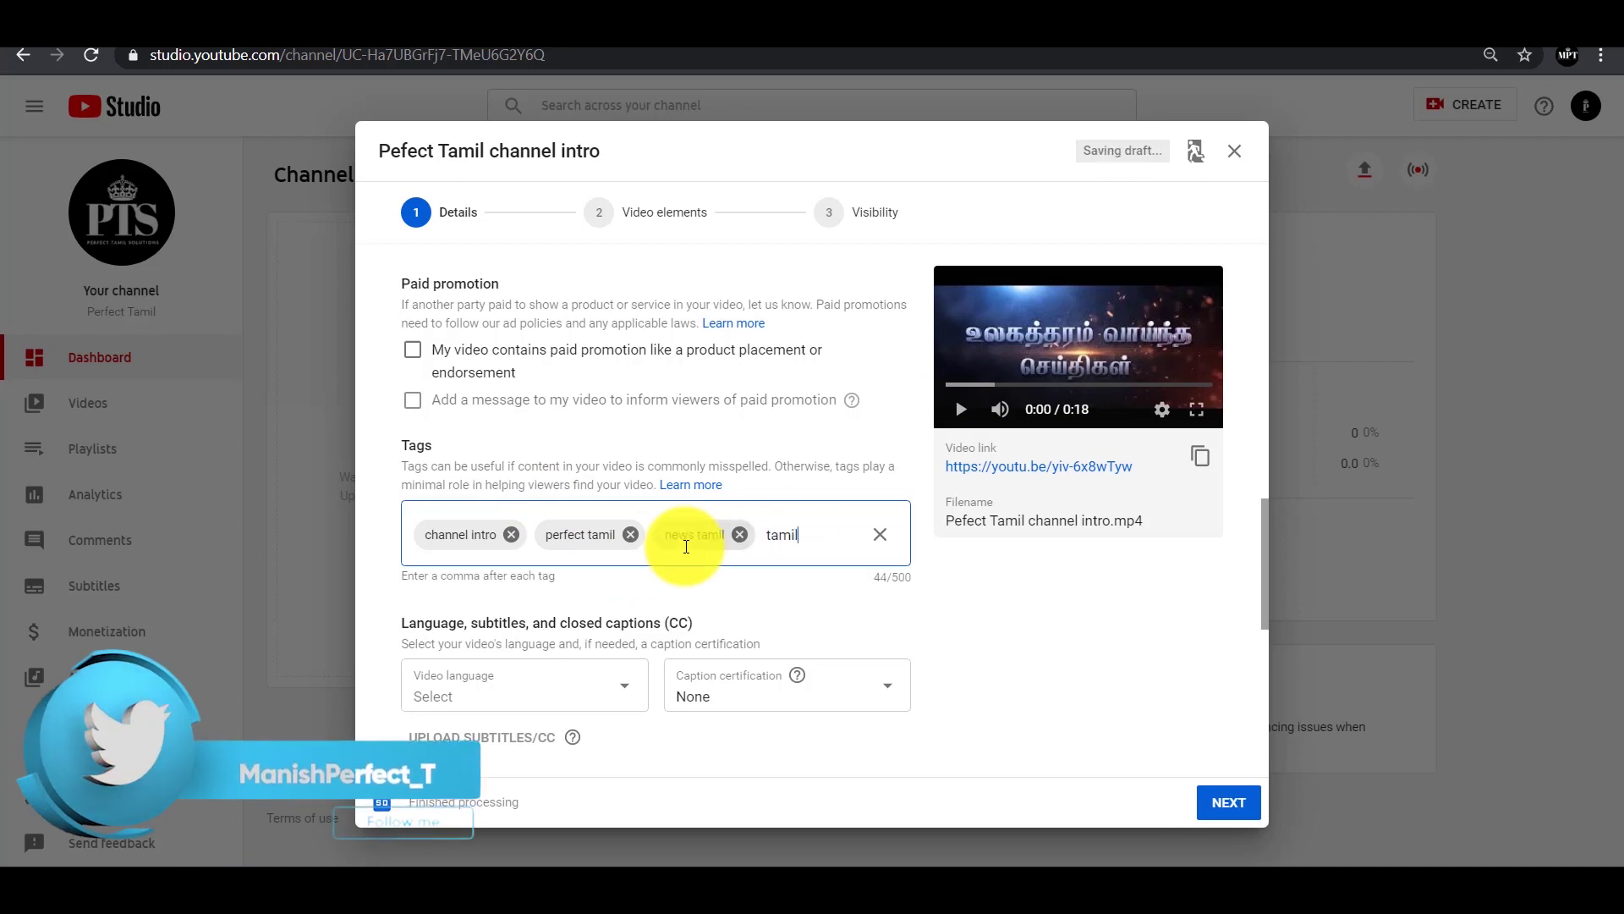
{"action": "type", "text": "news"}
{"action": "key", "text": "comma"}
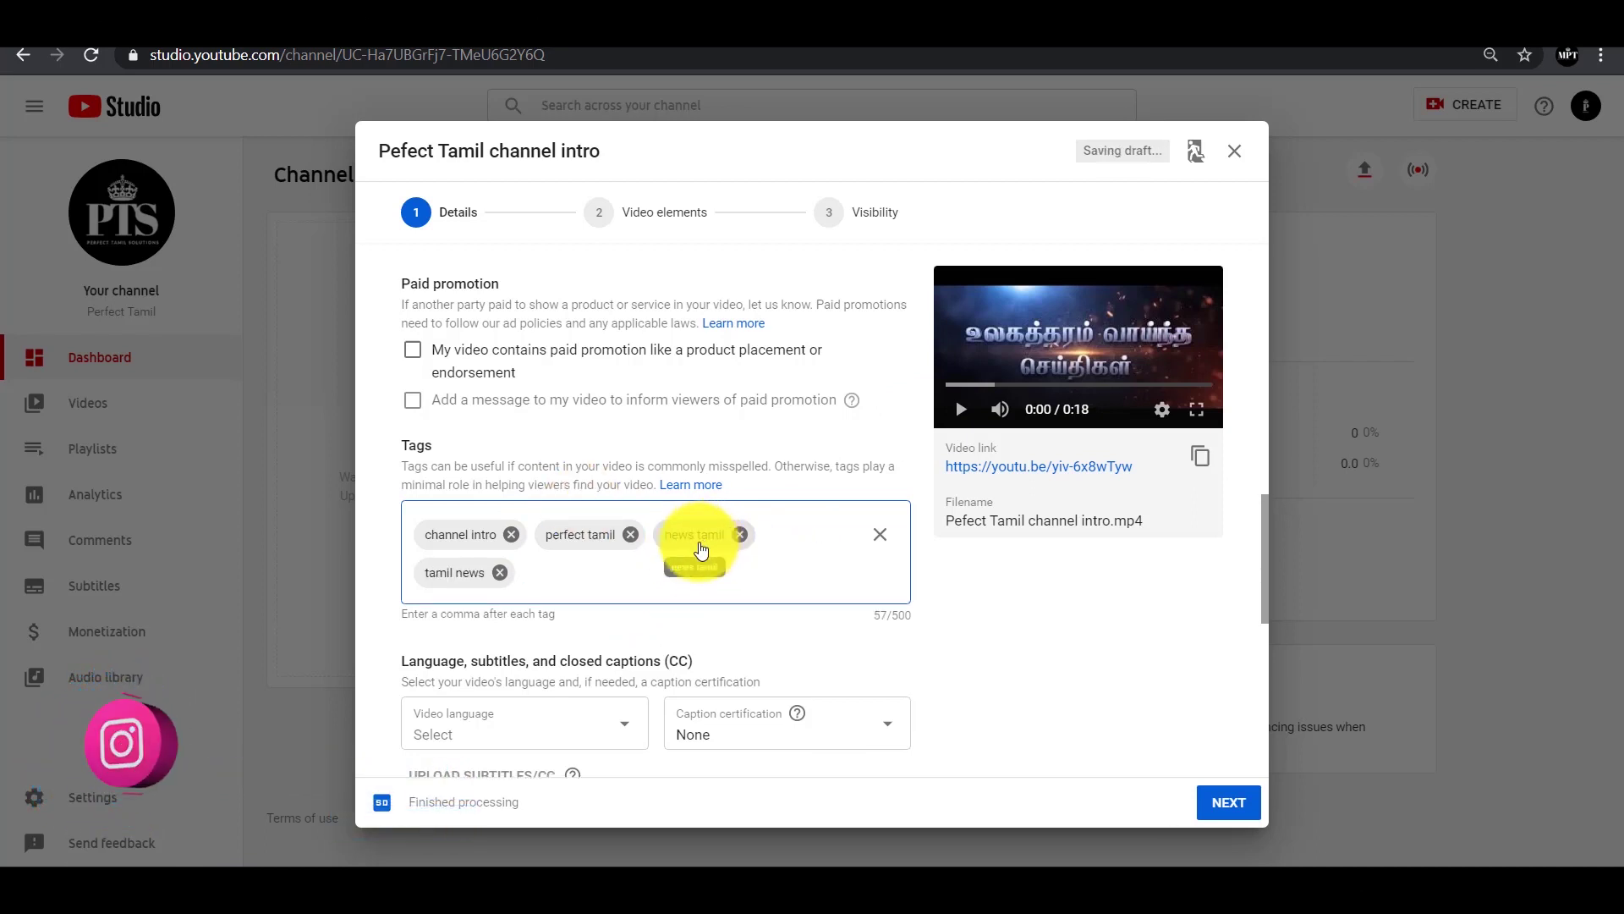
{"action": "left_click_drag", "start_coordinate": [705, 548], "coordinate": [791, 454]}
{"action": "type", "text": "news tamil latest, tamil latest news"}
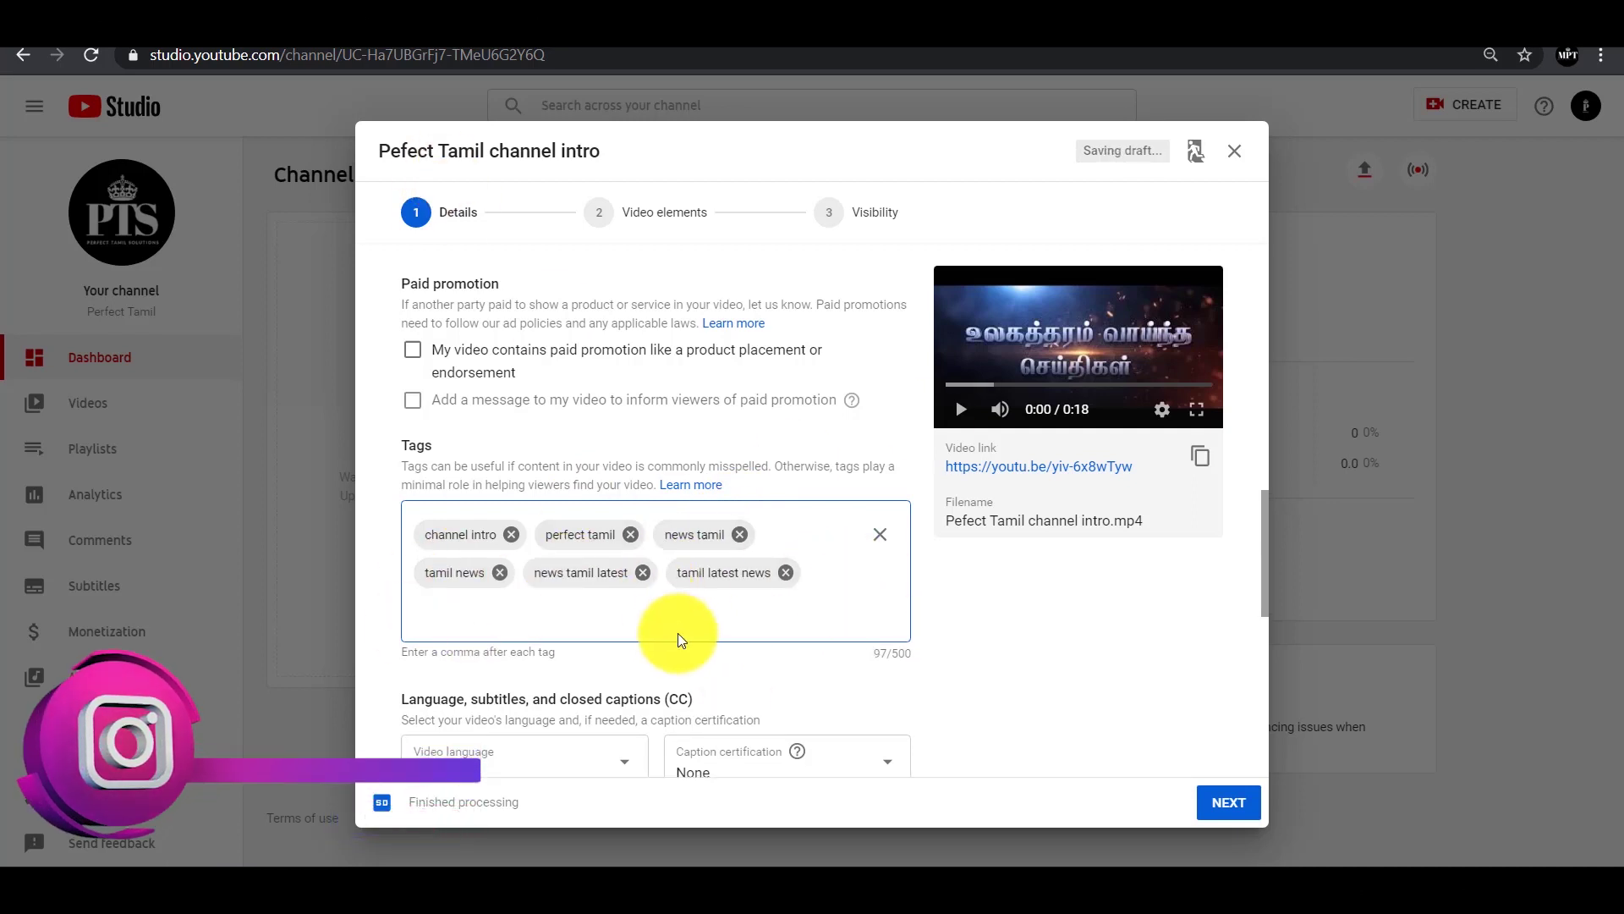
{"action": "scroll", "coordinate": [727, 600], "scroll_direction": "down", "scroll_amount": 3}
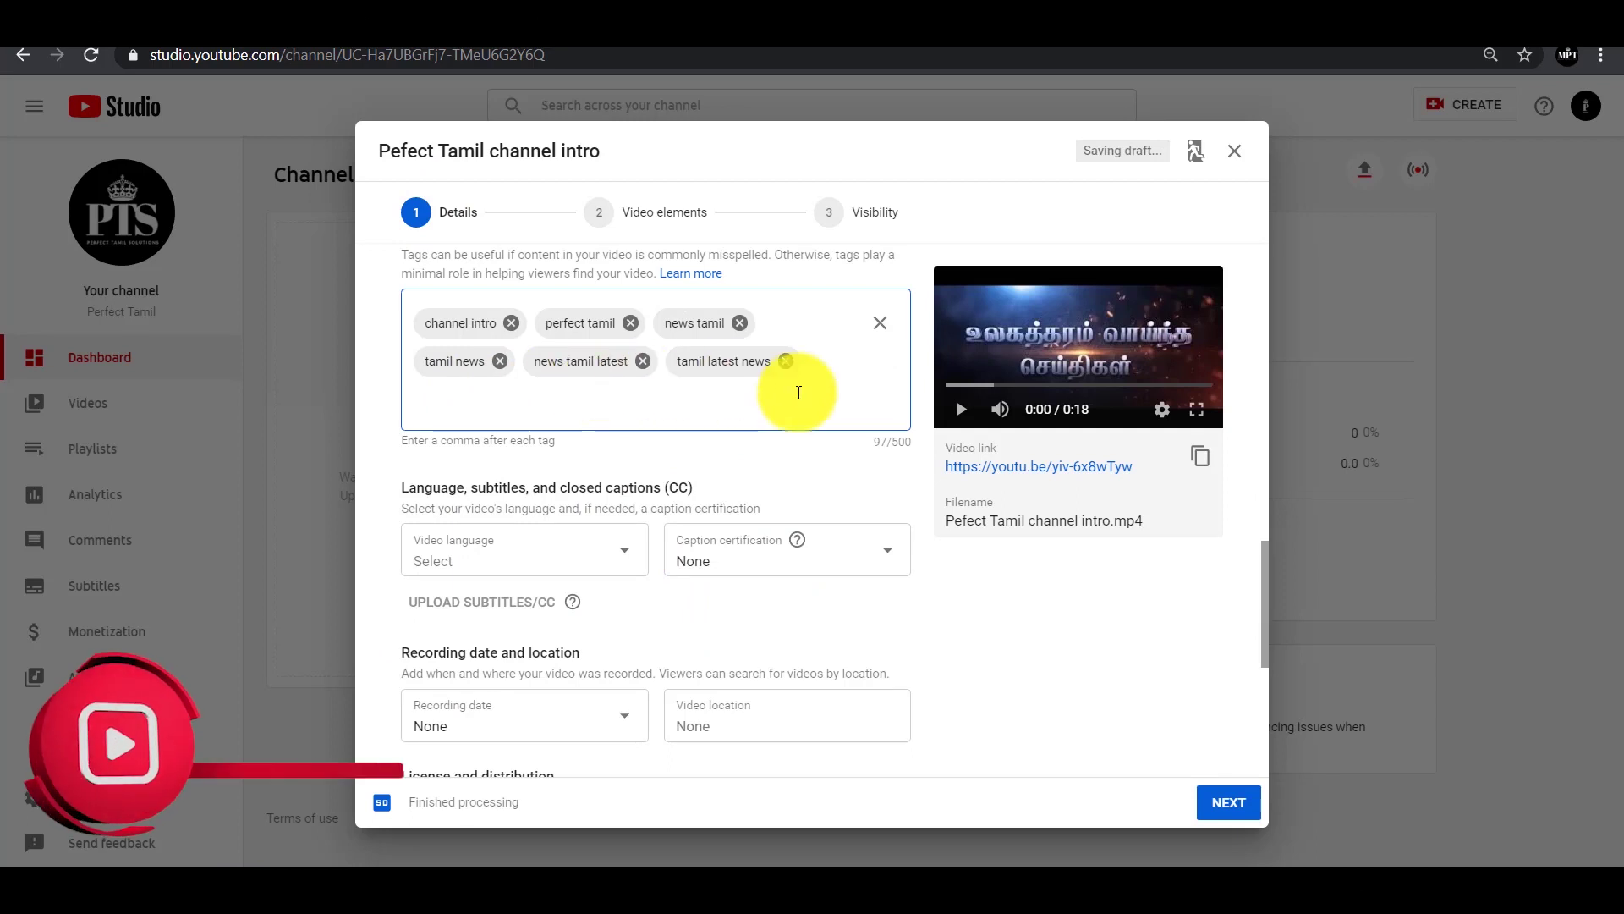
{"action": "scroll", "coordinate": [676, 372], "scroll_direction": "down", "scroll_amount": 3}
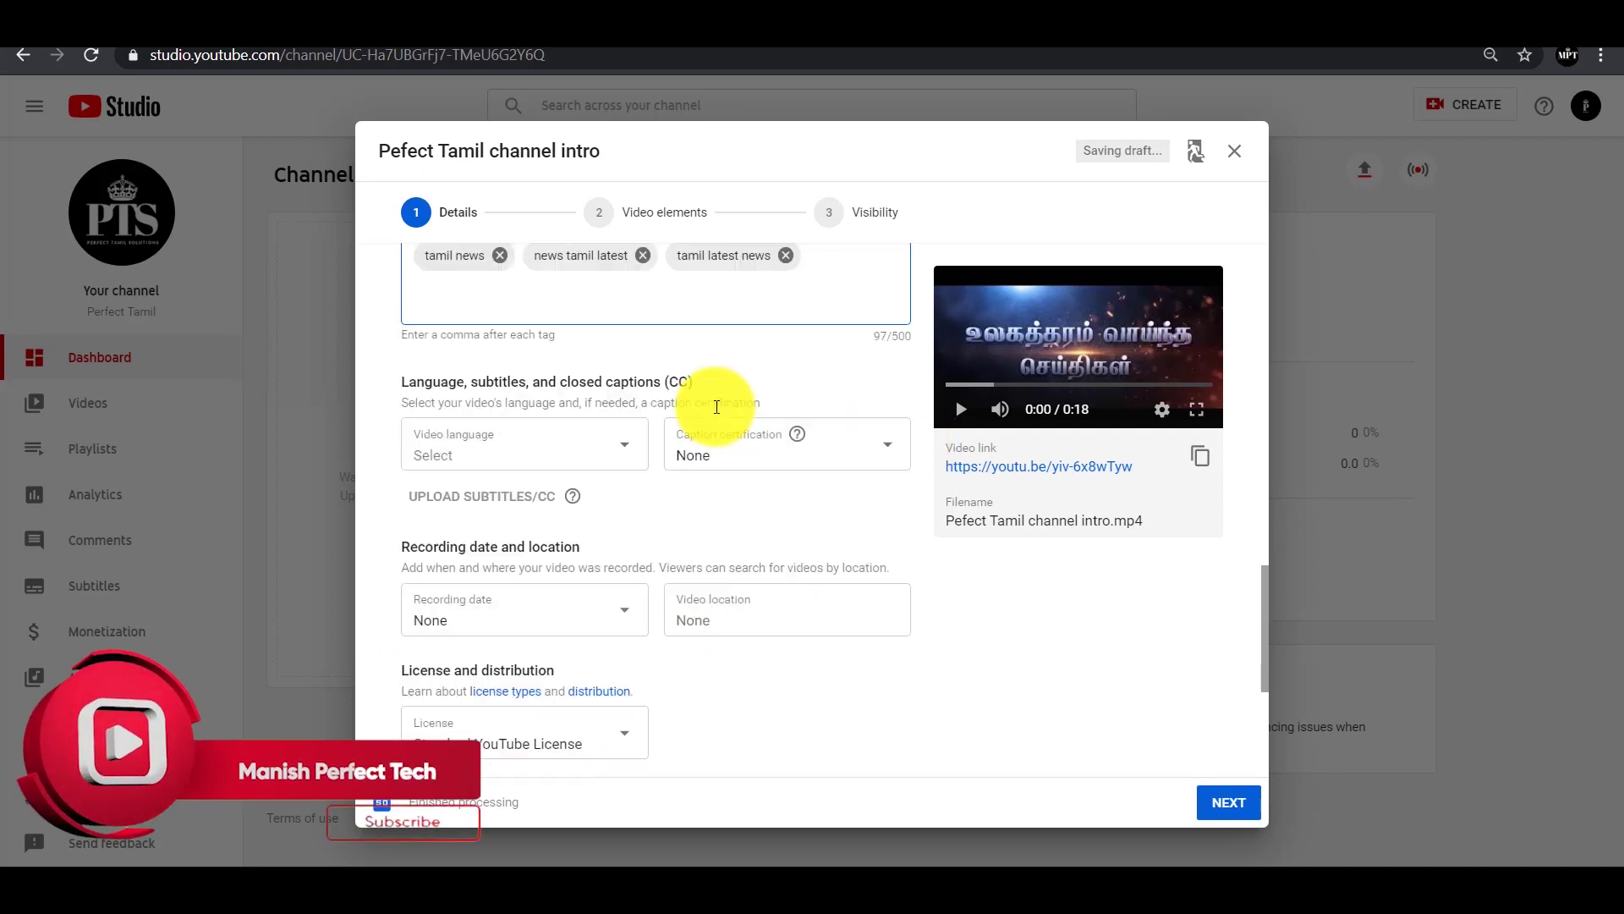
{"action": "left_click", "coordinate": [621, 348]}
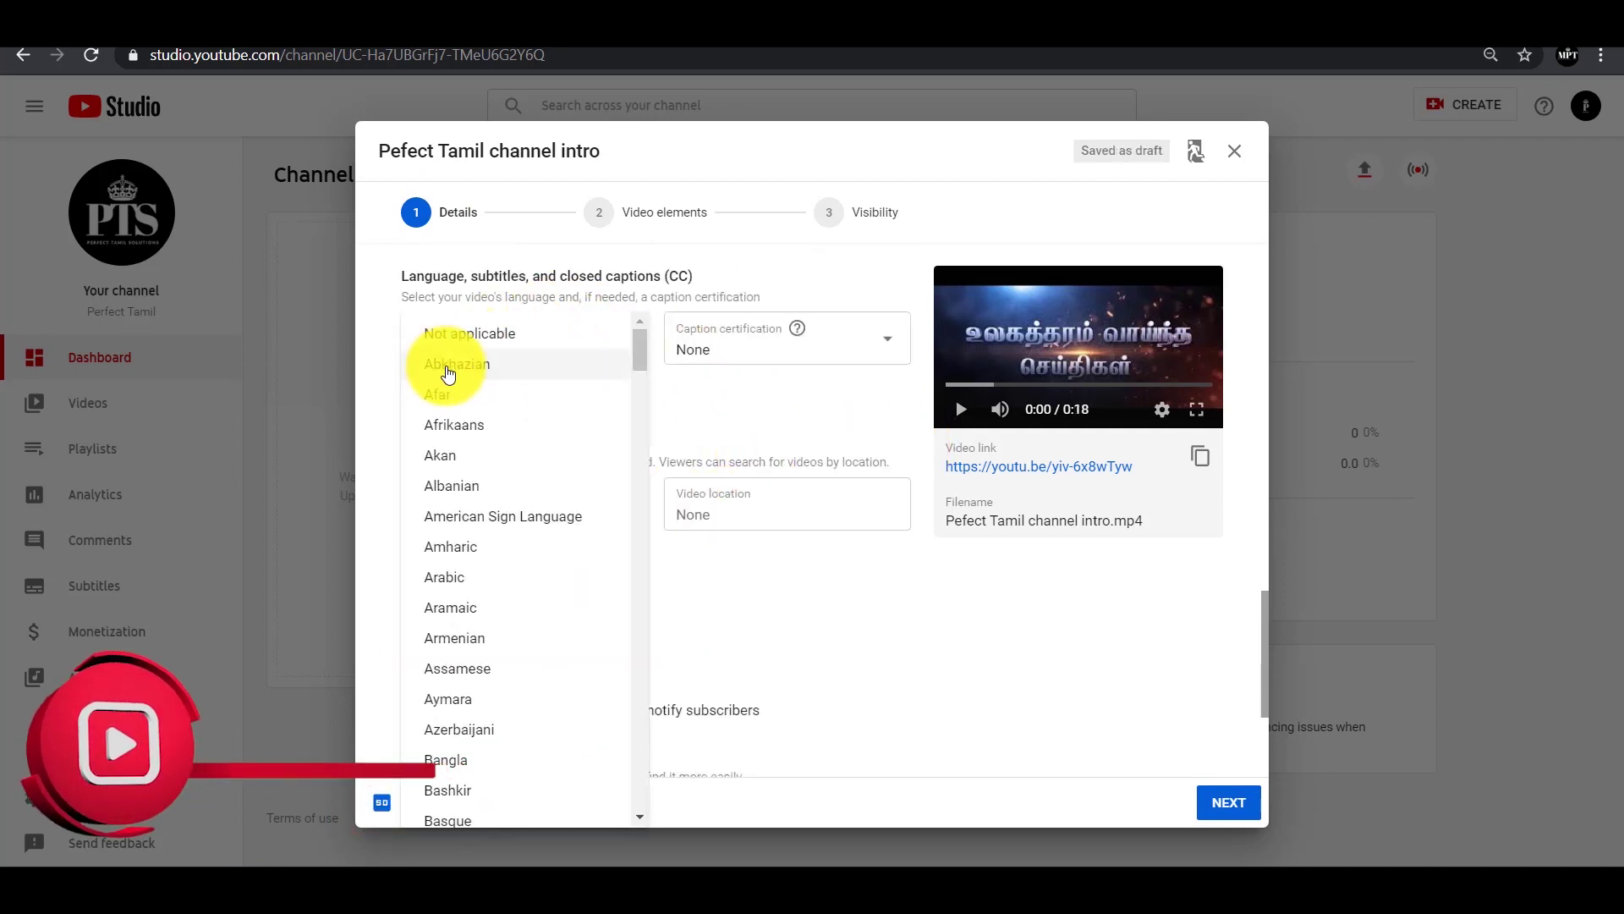
{"action": "scroll", "coordinate": [558, 537], "scroll_direction": "down", "scroll_amount": 3}
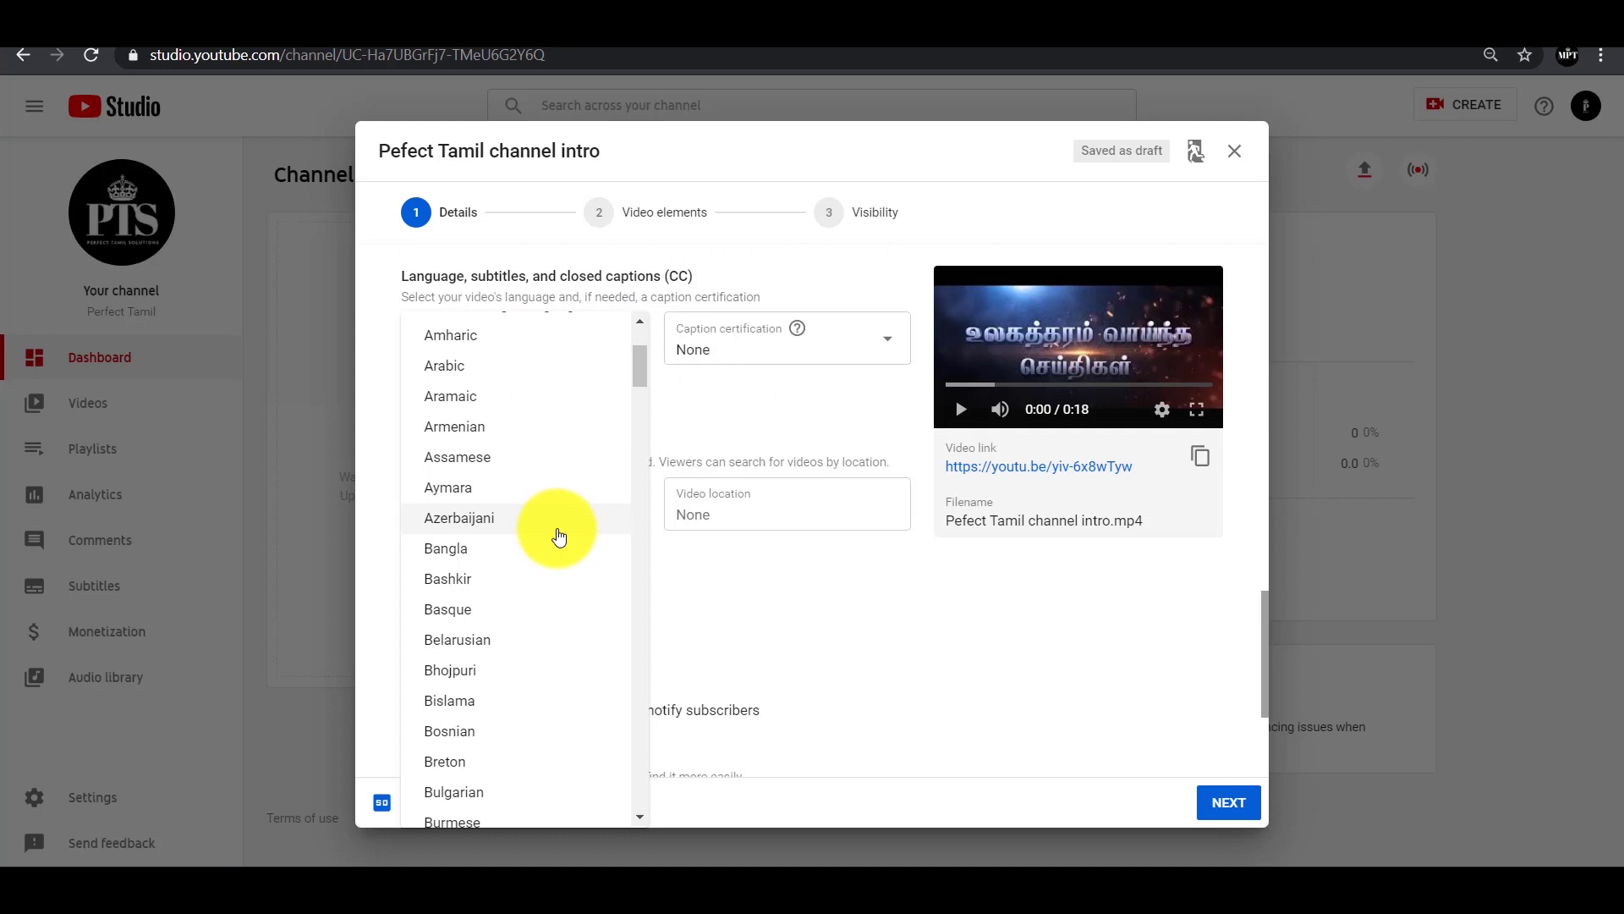
{"action": "left_click", "coordinate": [798, 604]}
{"action": "scroll", "coordinate": [798, 604], "scroll_direction": "up", "scroll_amount": 1}
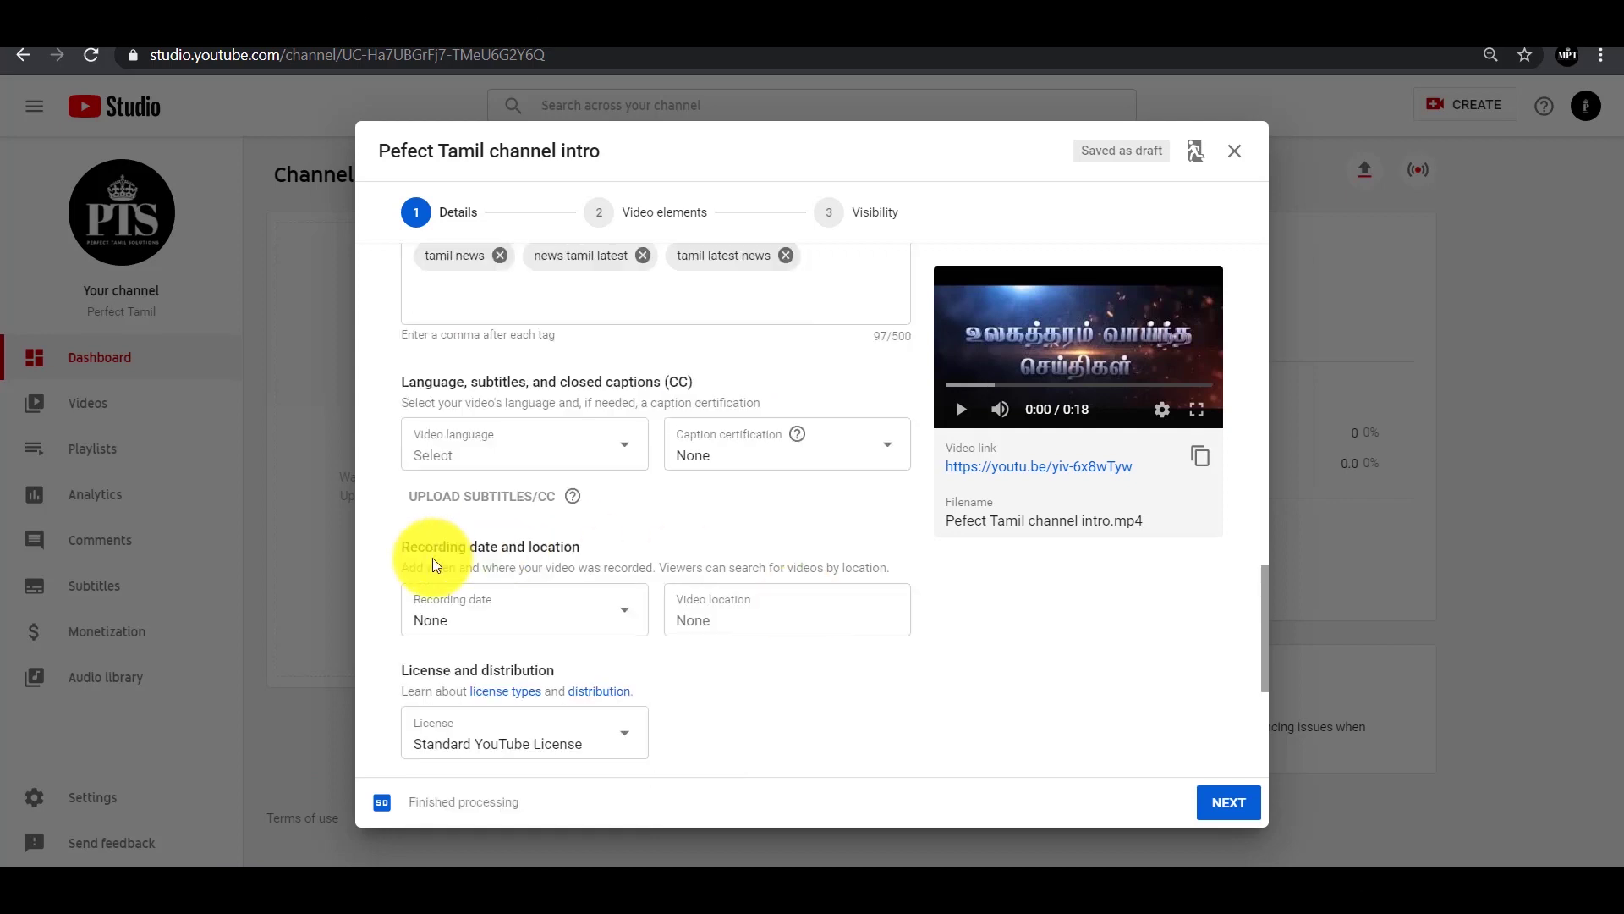
Set the video's recording date to May 1, 2020 and its location to Tamil Nadu.
{"action": "left_click", "coordinate": [620, 633]}
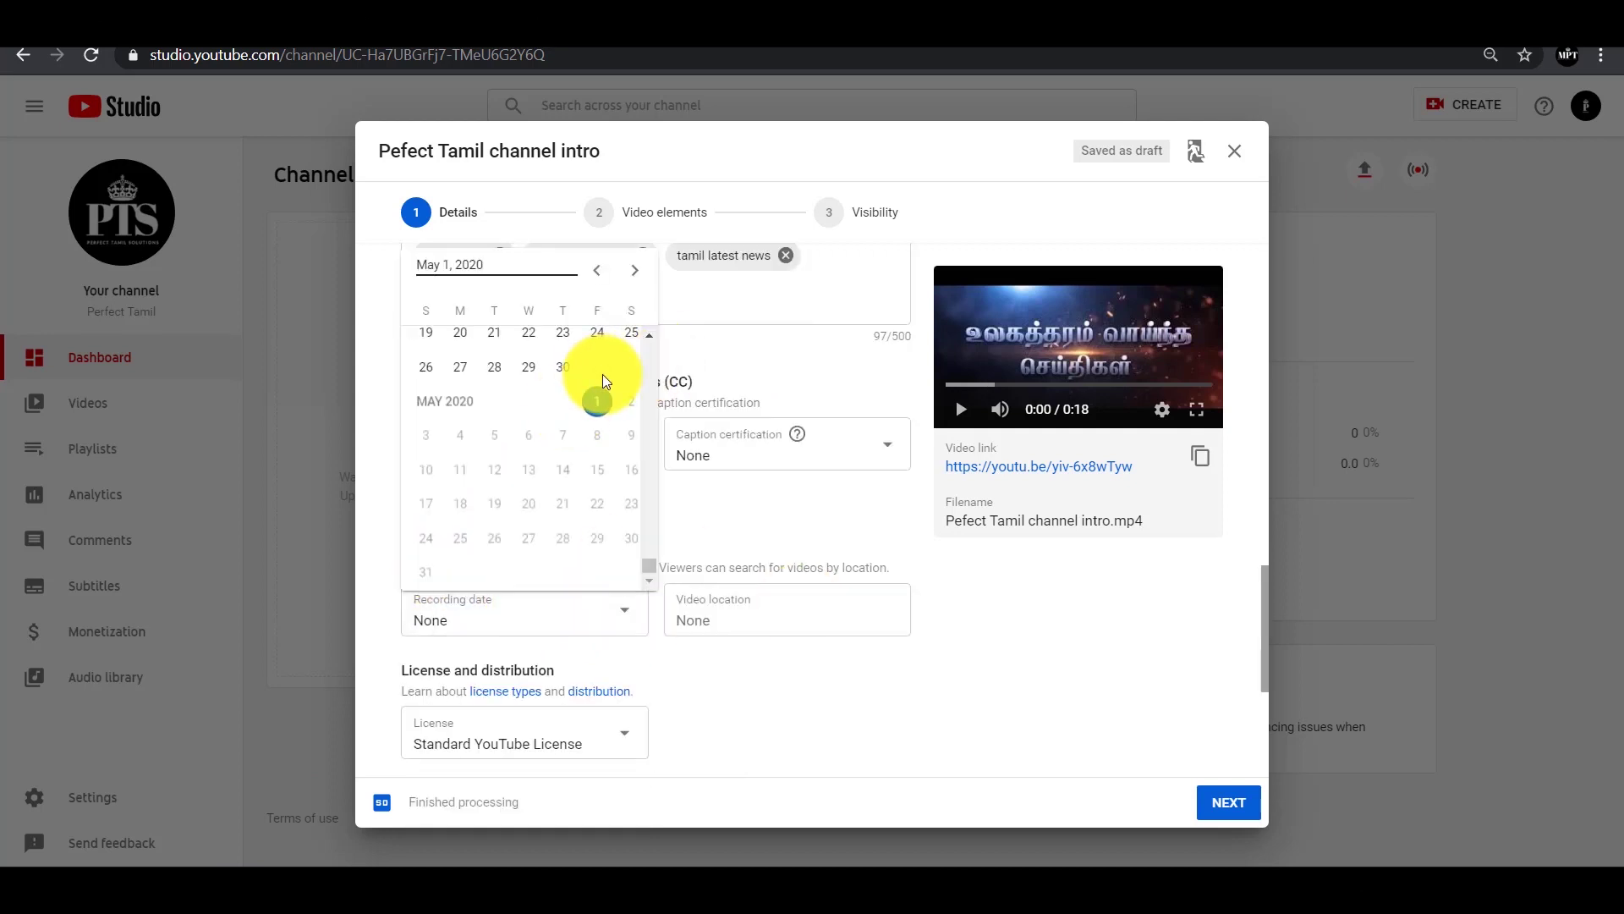
{"action": "left_click", "coordinate": [601, 410]}
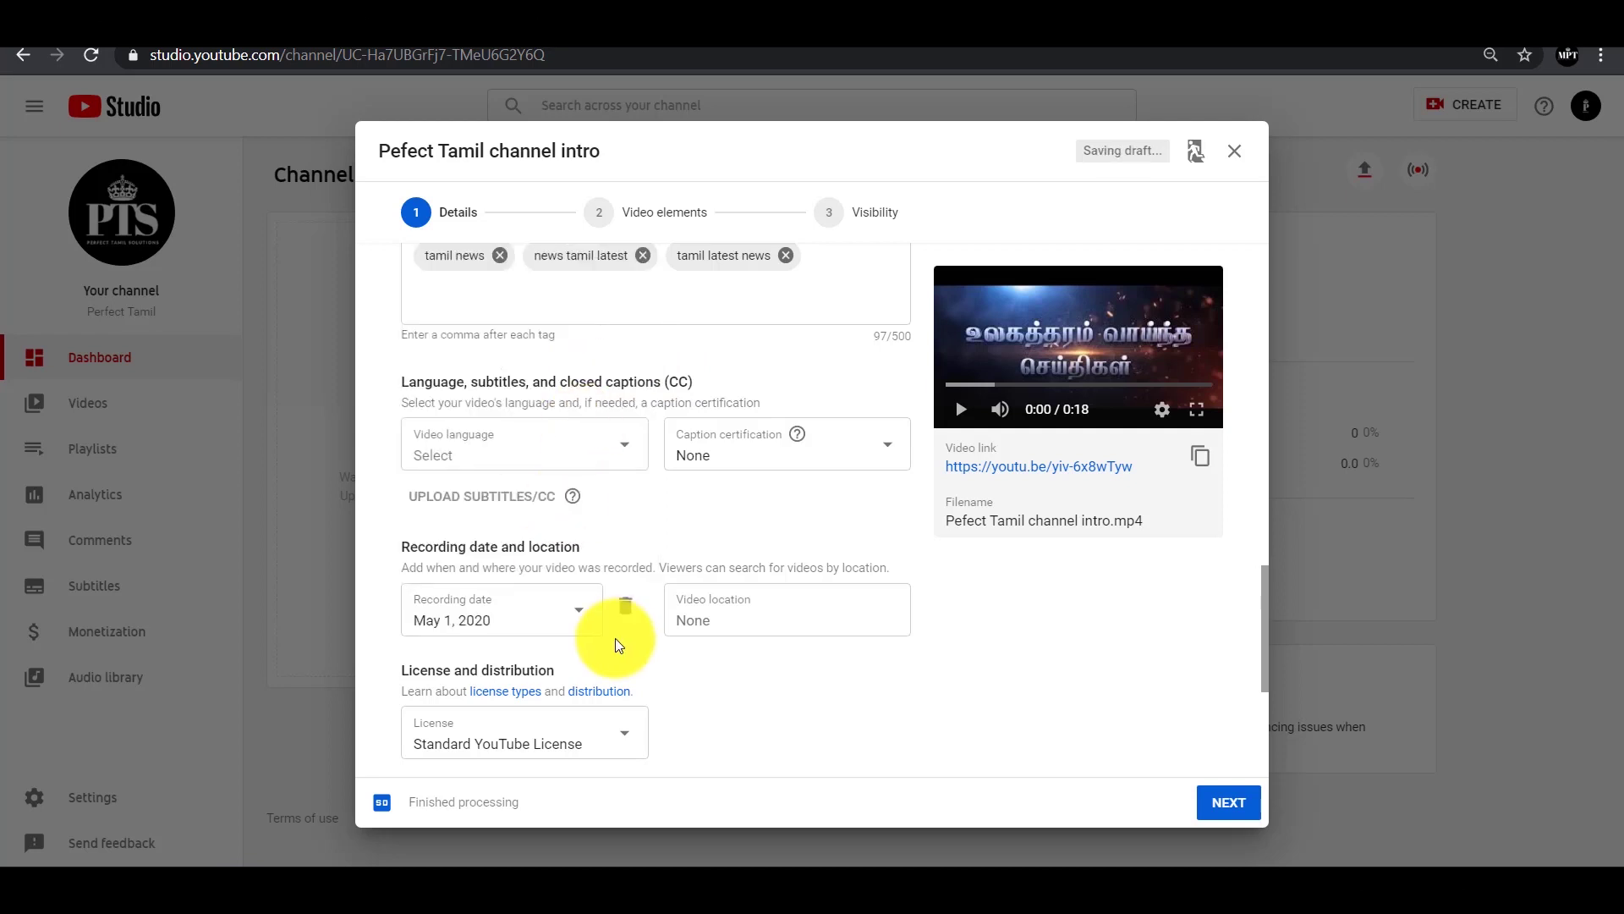
{"action": "left_click", "coordinate": [768, 622]}
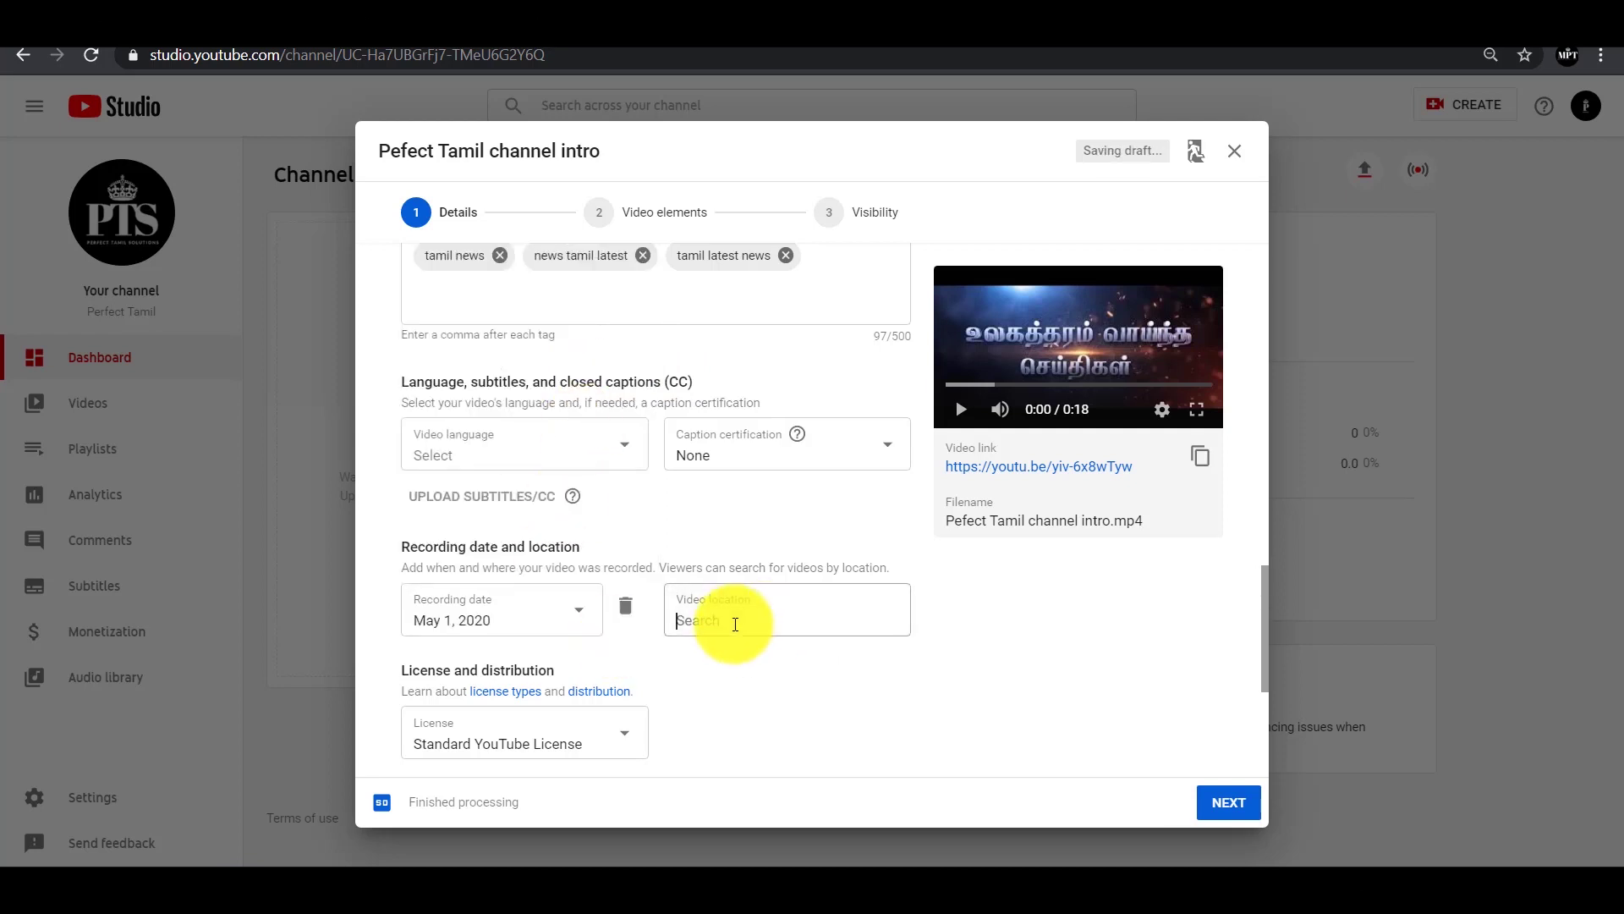
{"action": "type", "text": "tt"}
{"action": "key", "text": "BackSpace"}
{"action": "key", "text": "BackSpace"}
{"action": "type", "text": "tamil"}
{"action": "left_click", "coordinate": [789, 282]}
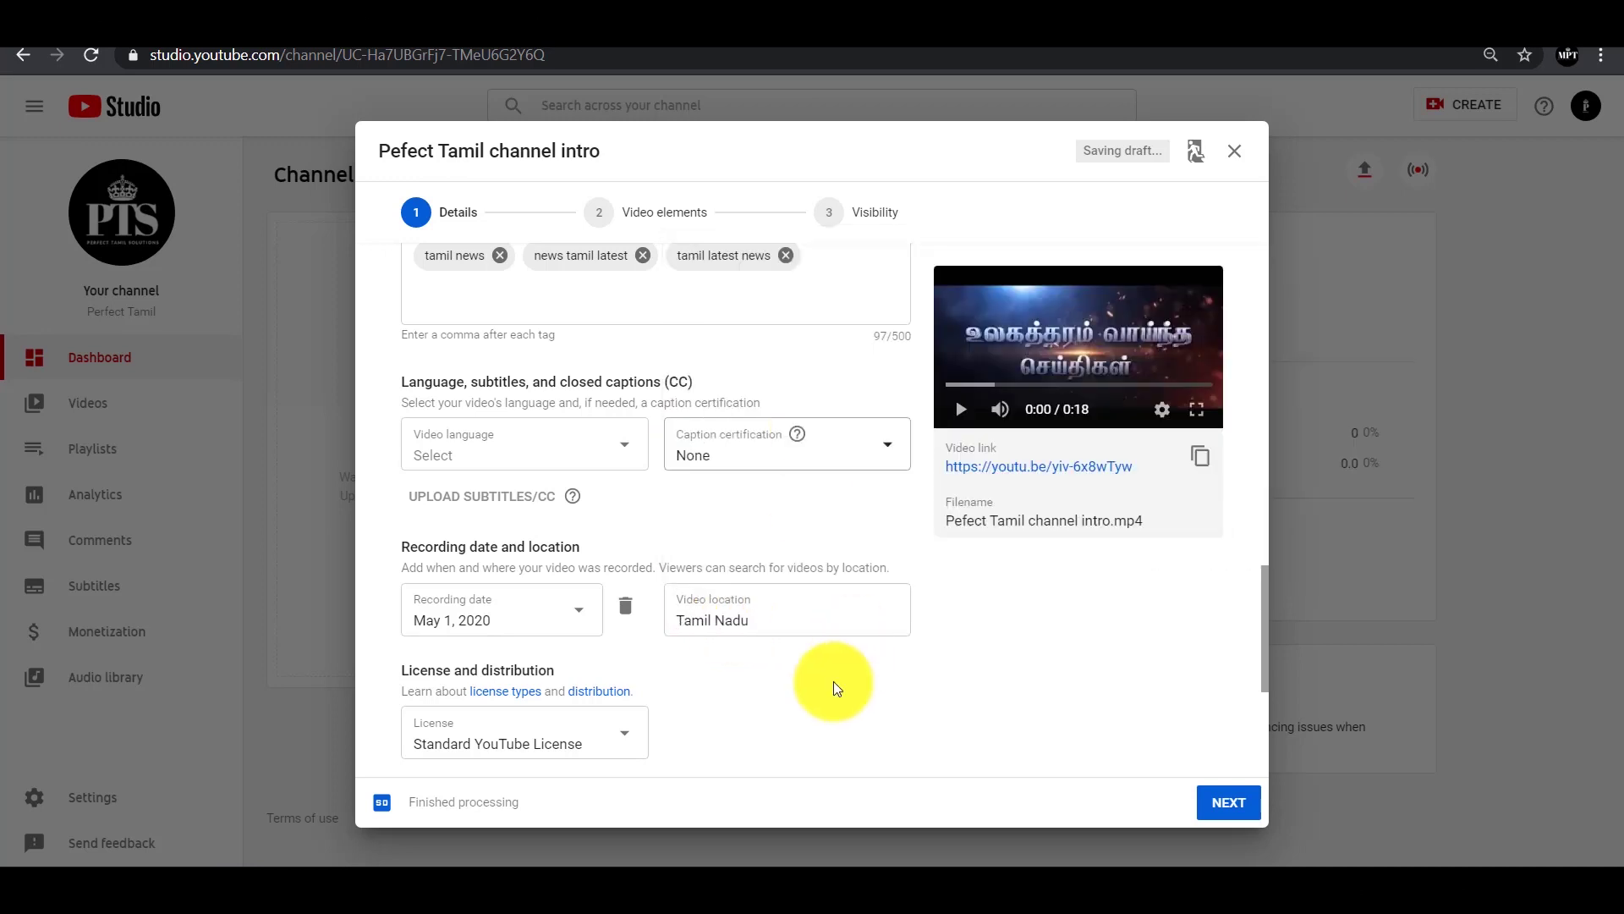
Set the video's category to News & Politics and continue to the Video elements stage.
{"action": "scroll", "coordinate": [733, 646], "scroll_direction": "down", "scroll_amount": 1}
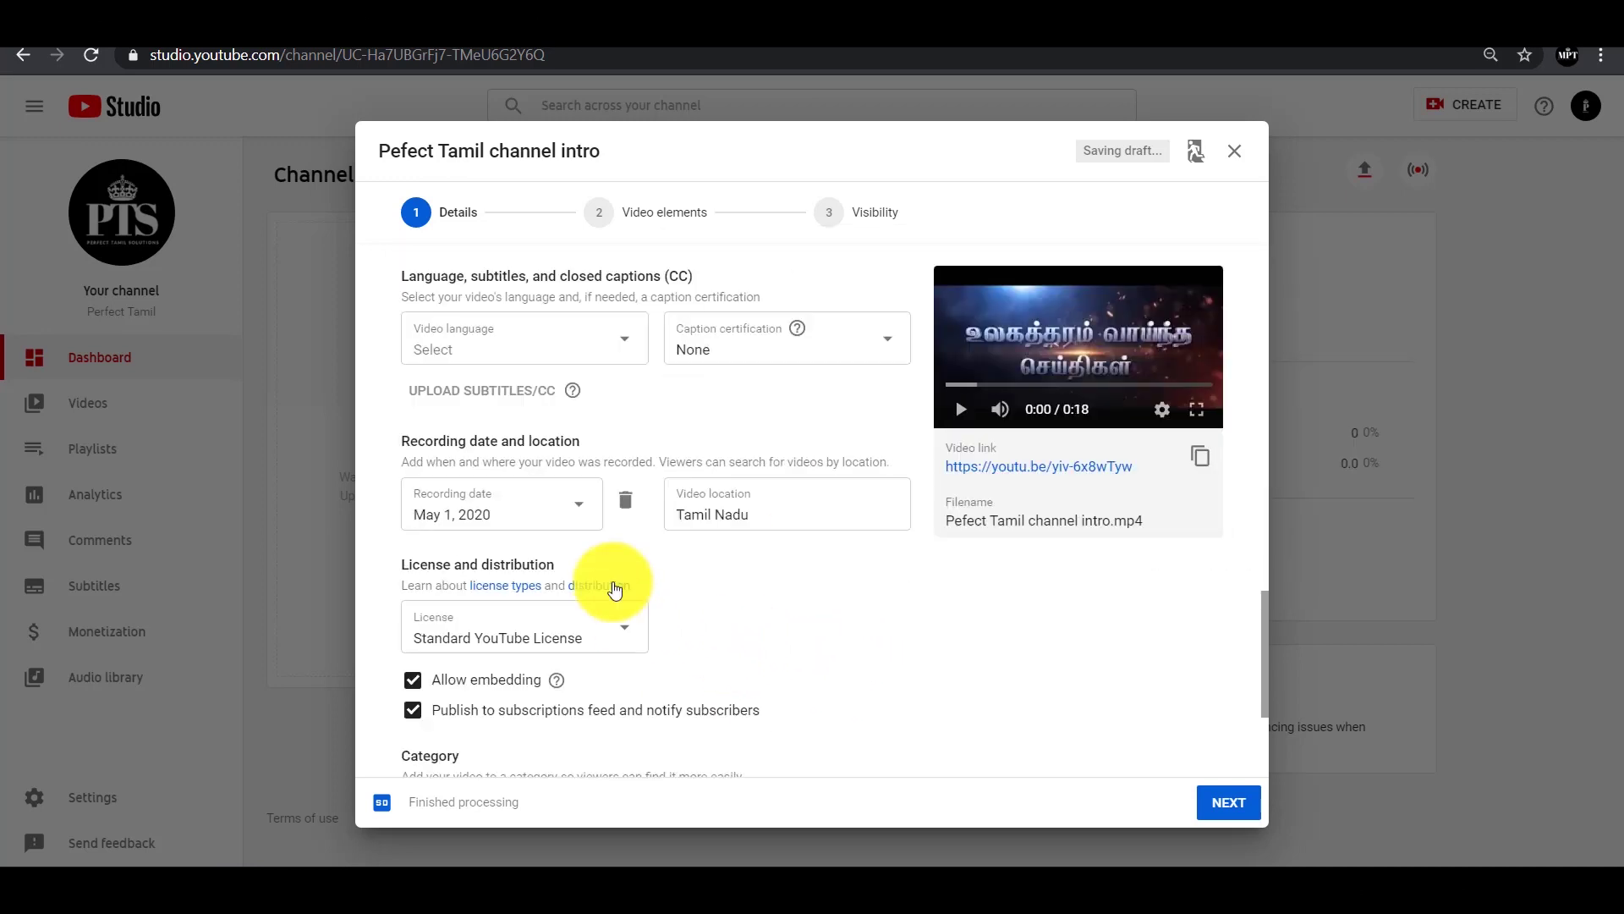
{"action": "scroll", "coordinate": [765, 572], "scroll_direction": "down", "scroll_amount": 3}
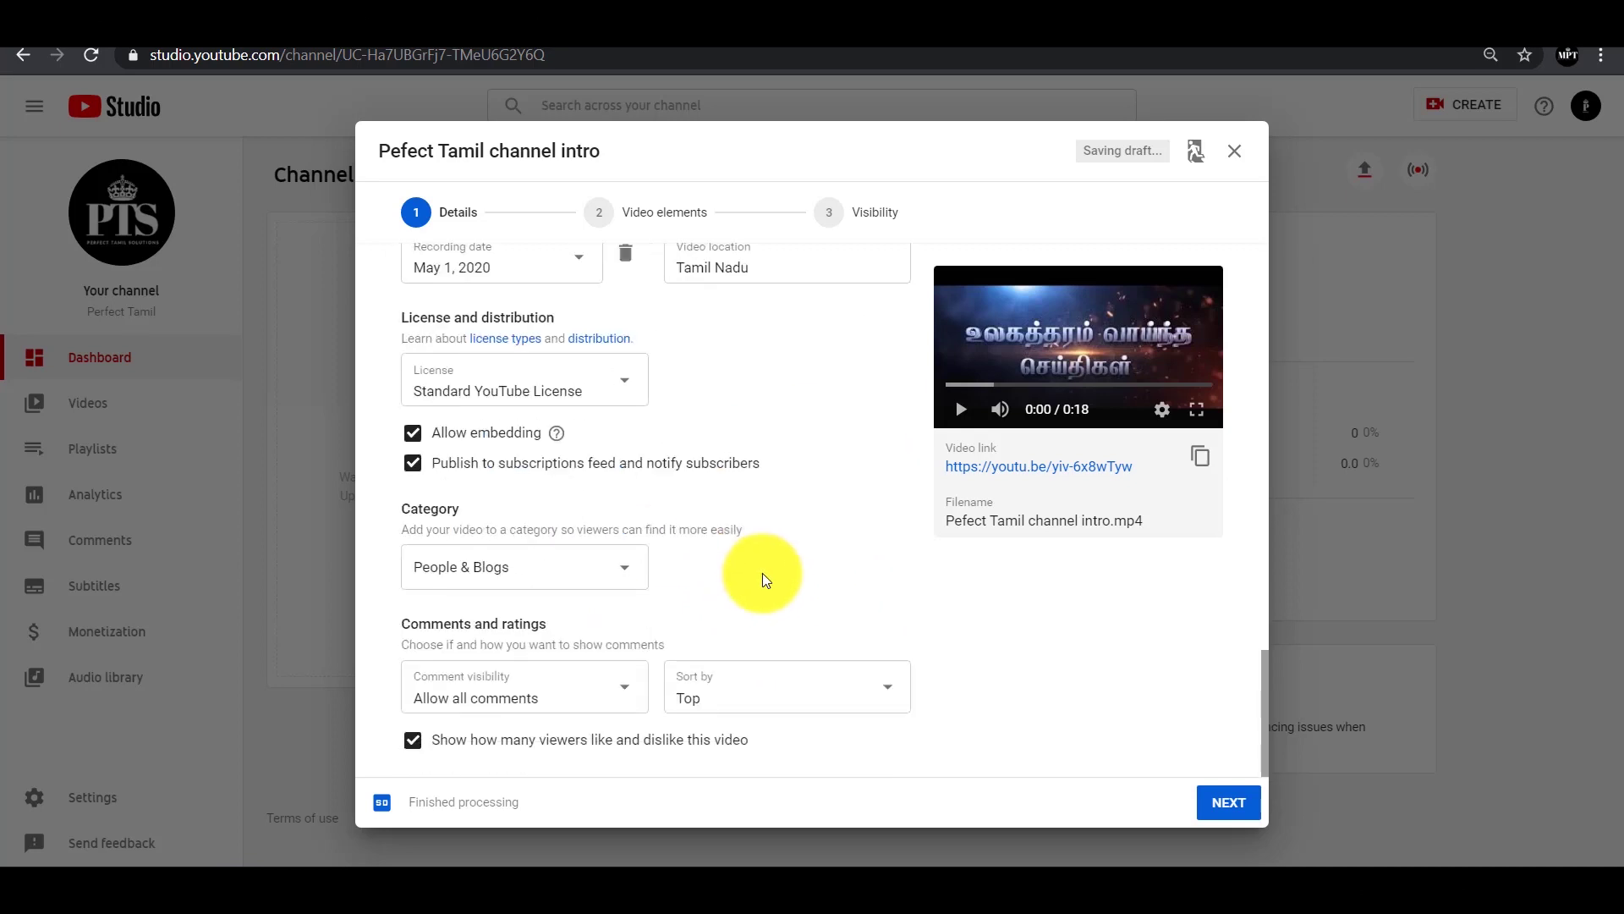
{"action": "left_click", "coordinate": [619, 592]}
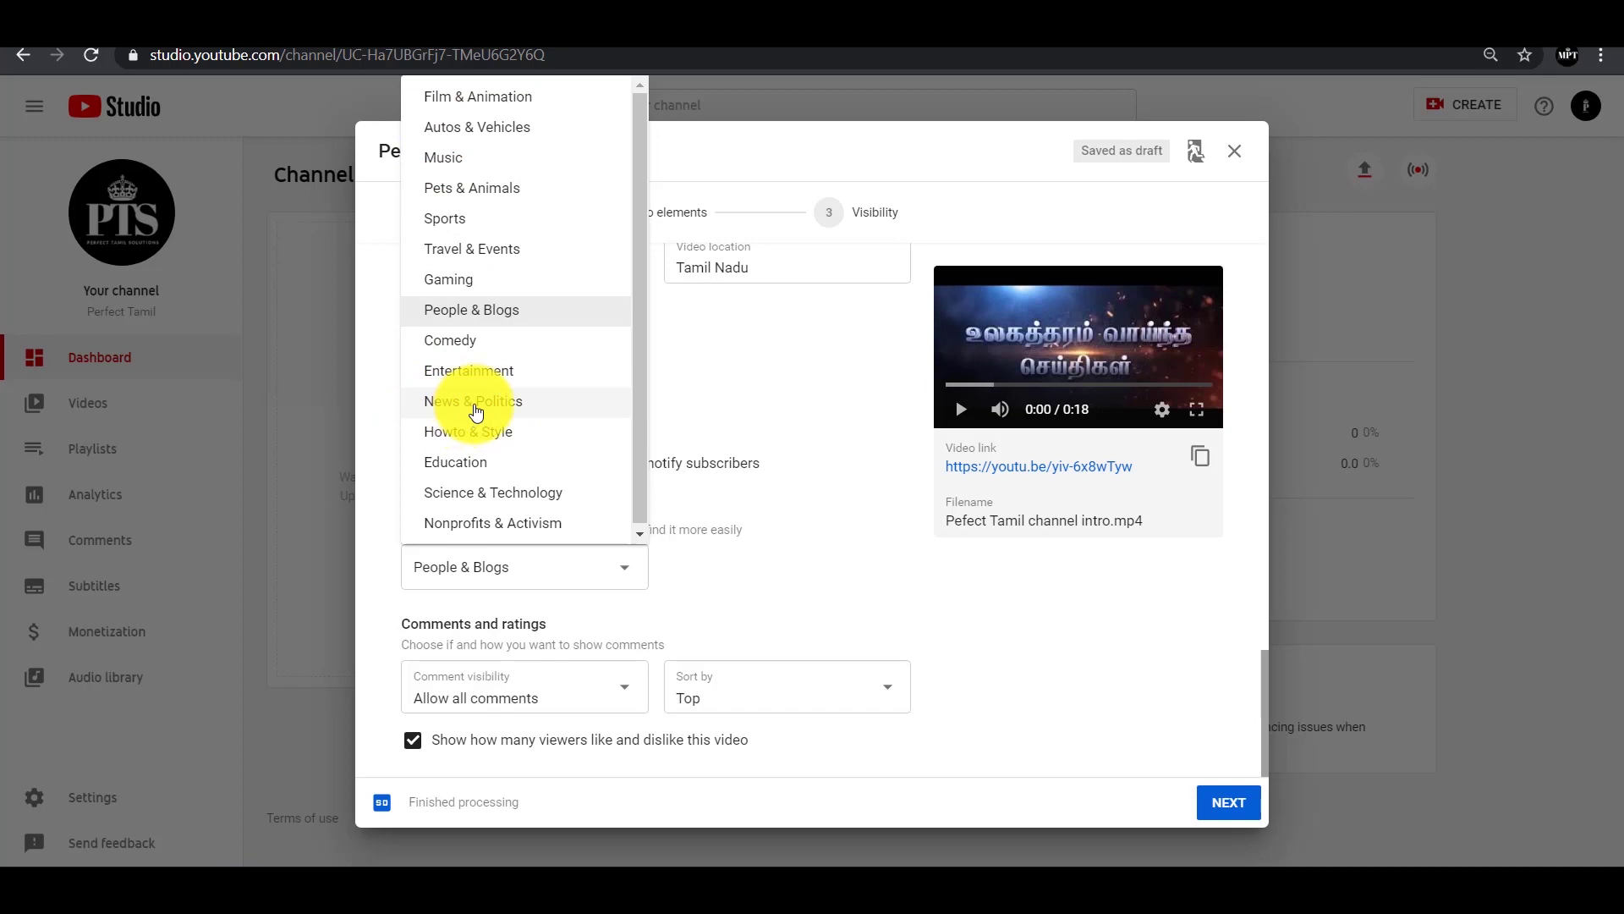
{"action": "left_click", "coordinate": [509, 412]}
{"action": "left_click", "coordinate": [598, 566]}
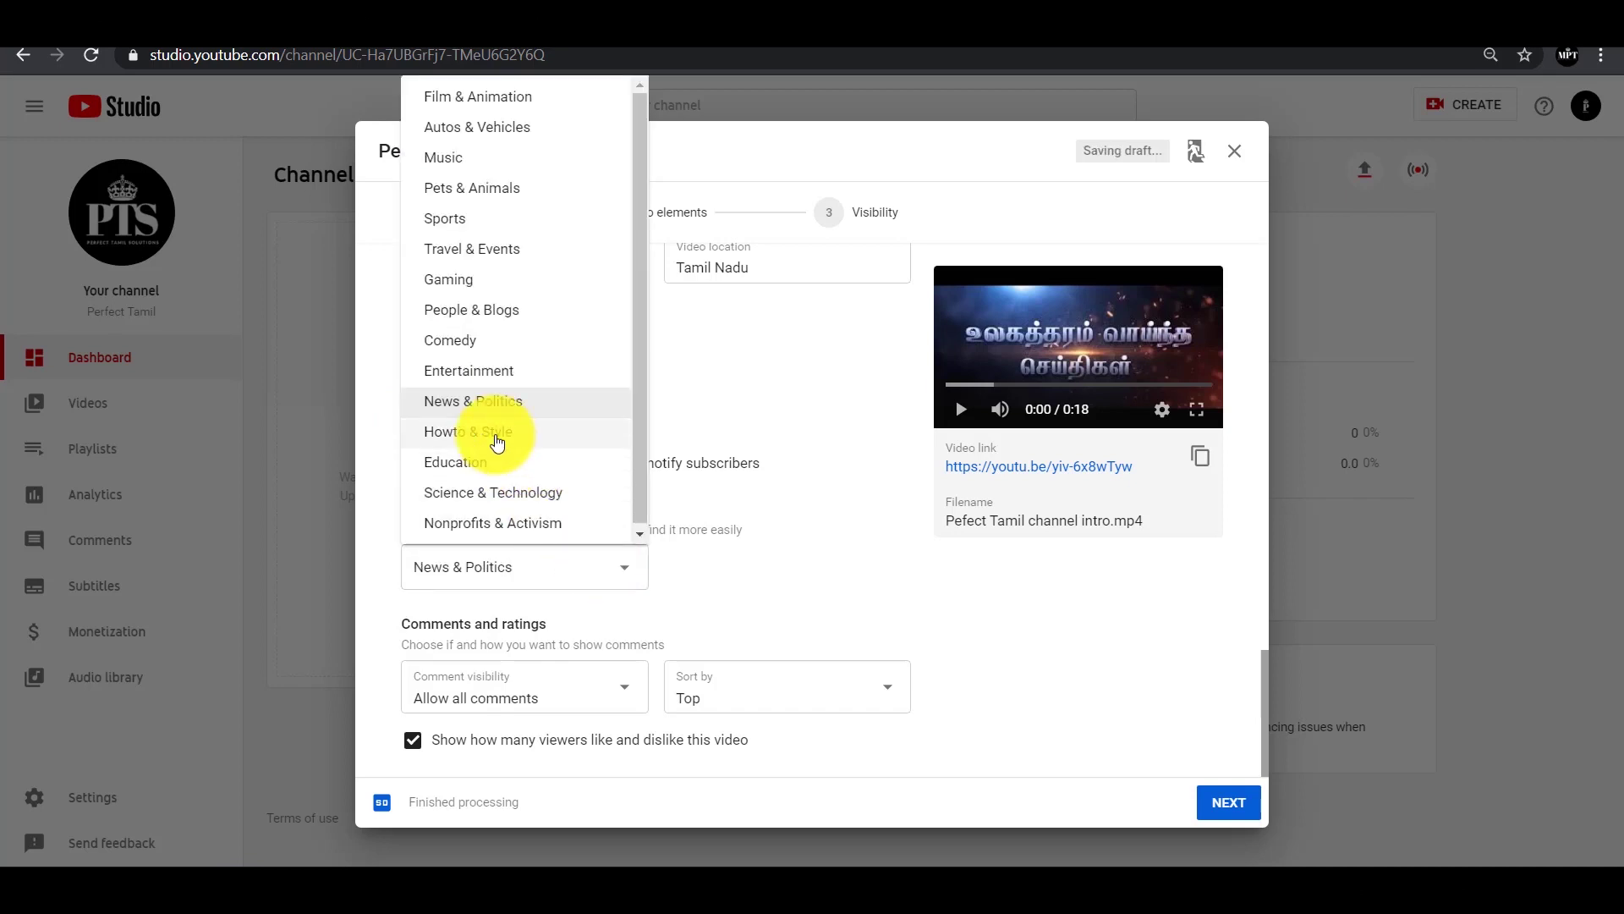
{"action": "left_click", "coordinate": [543, 403]}
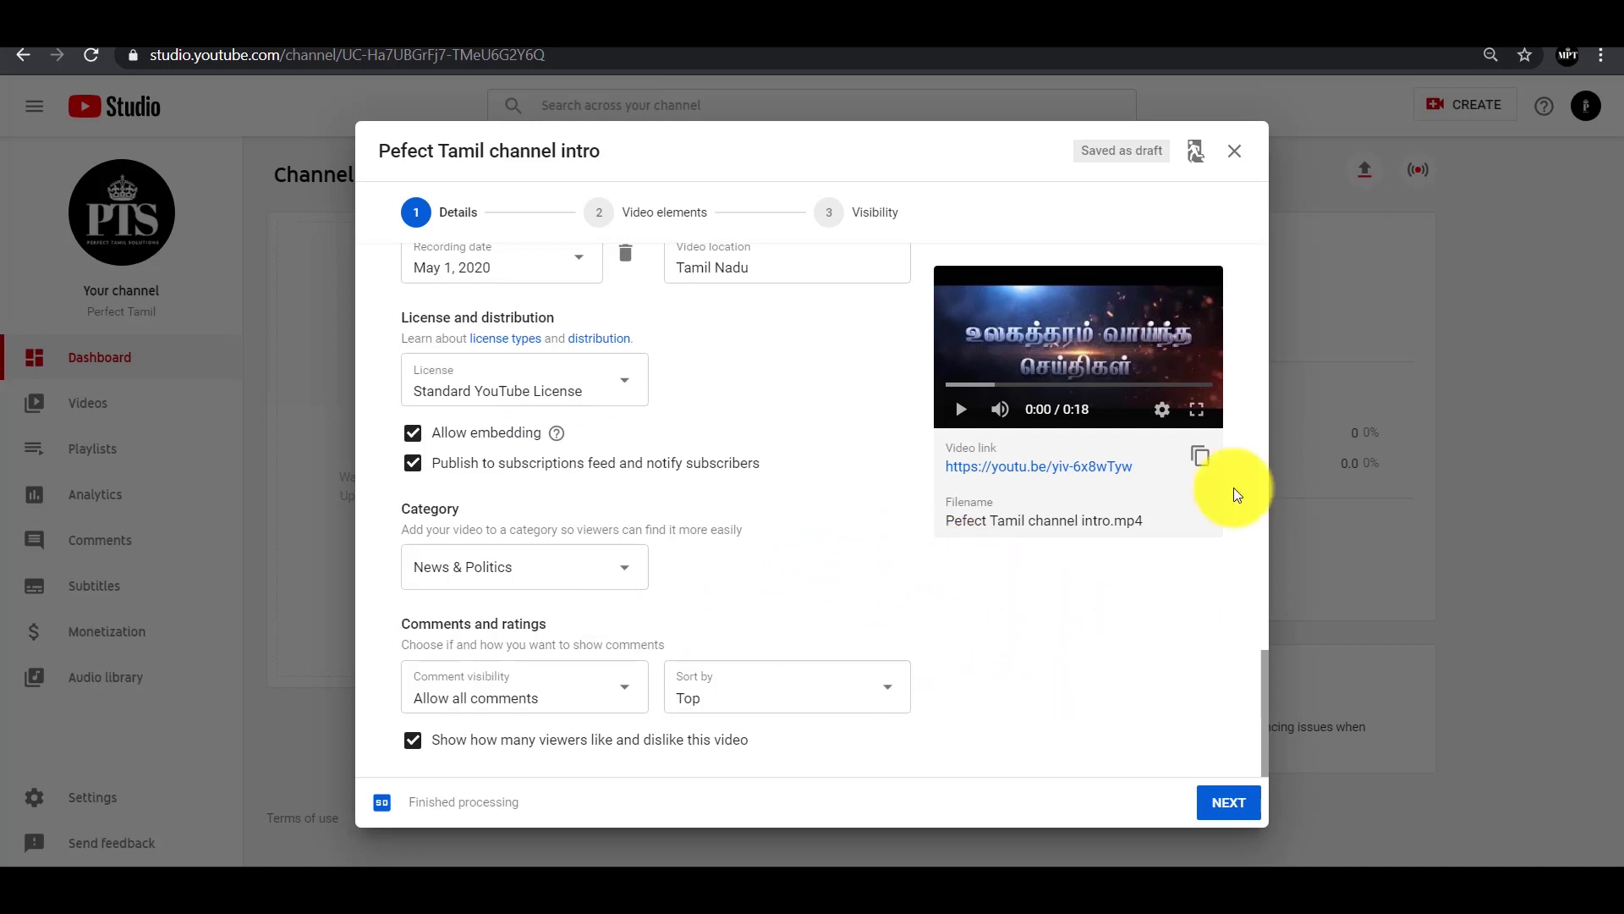
{"action": "left_click", "coordinate": [1227, 800]}
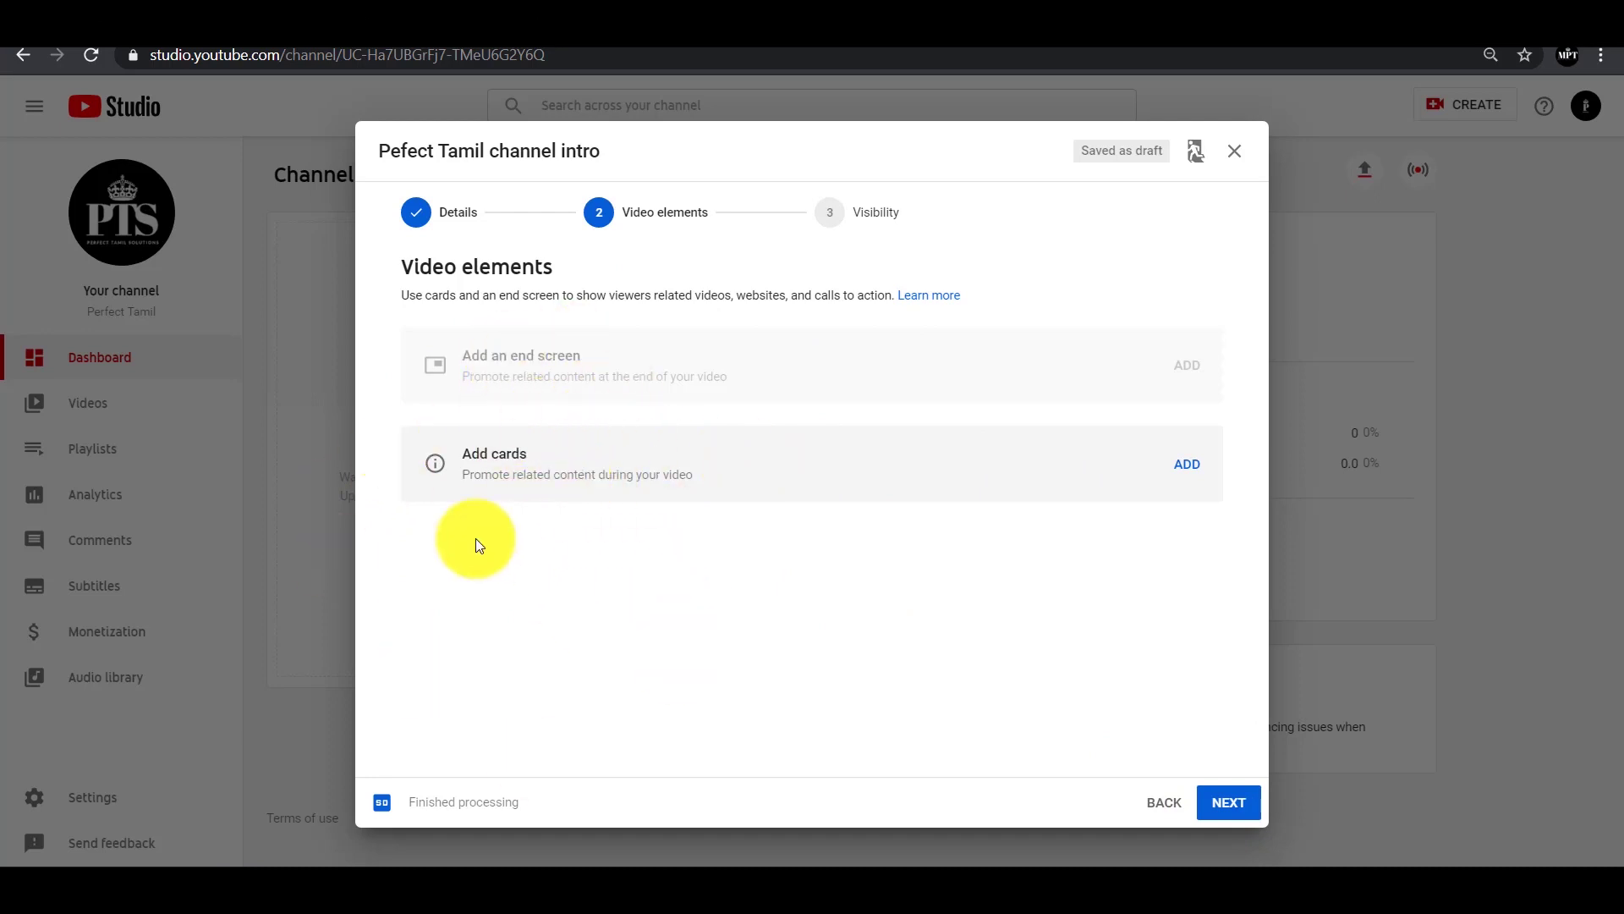
Continue to the Visibility stage of the upload and review its publishing options.
{"action": "left_click", "coordinate": [870, 222]}
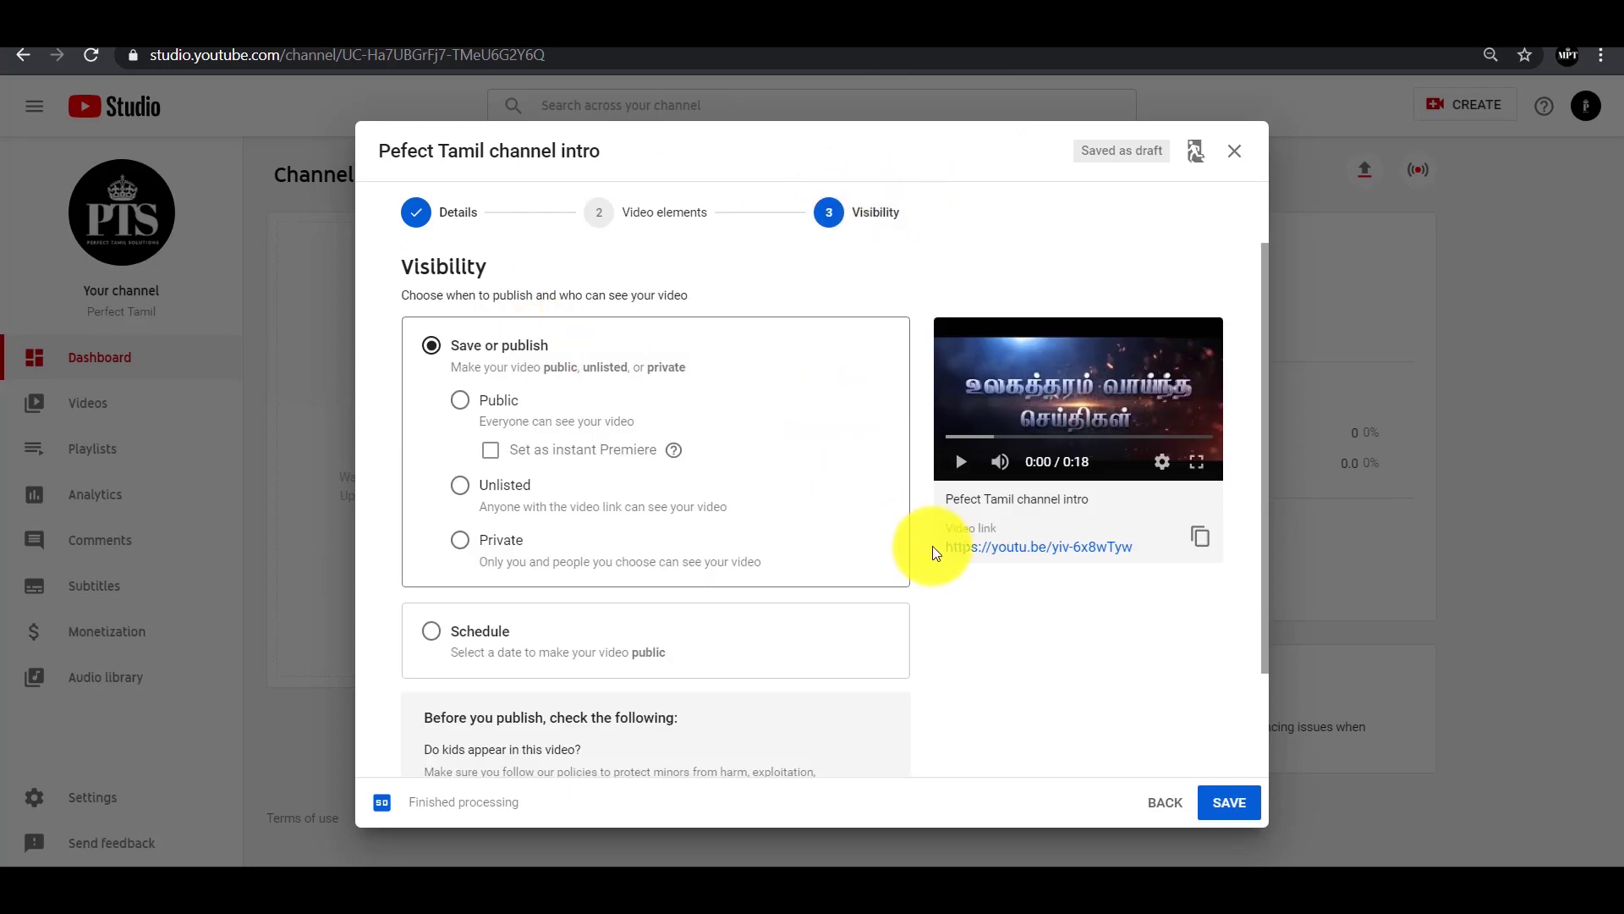
{"action": "scroll", "coordinate": [973, 592], "scroll_direction": "down", "scroll_amount": 3}
{"action": "scroll", "coordinate": [1017, 663], "scroll_direction": "up", "scroll_amount": 3}
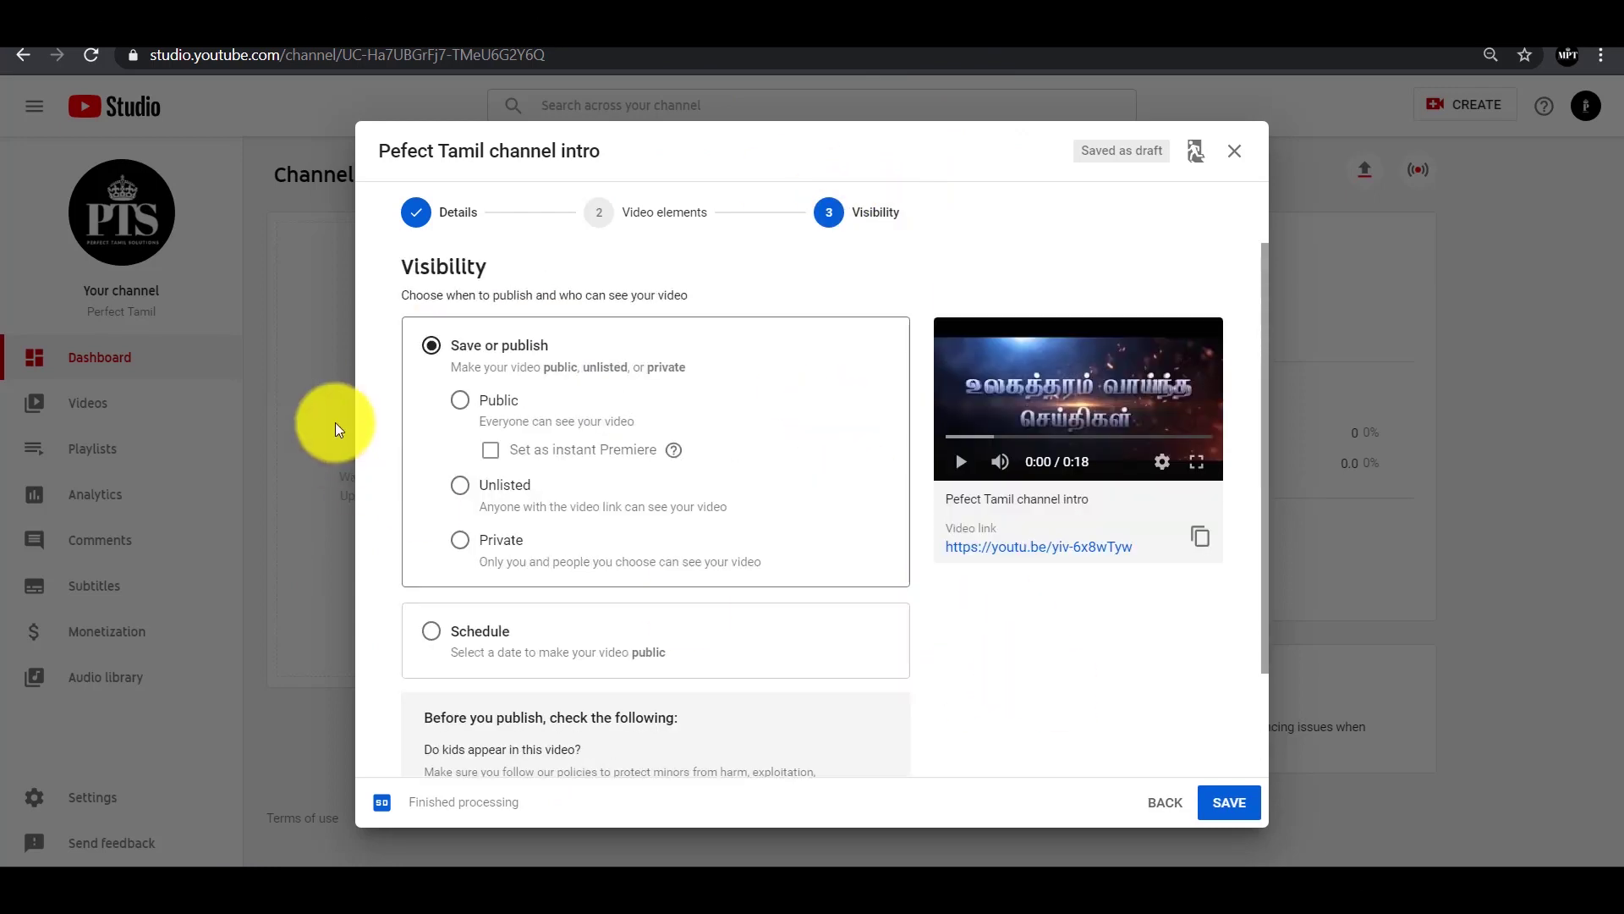
Try the Public, Unlisted and Private visibility options for the video one after another.
{"action": "left_click", "coordinate": [463, 403]}
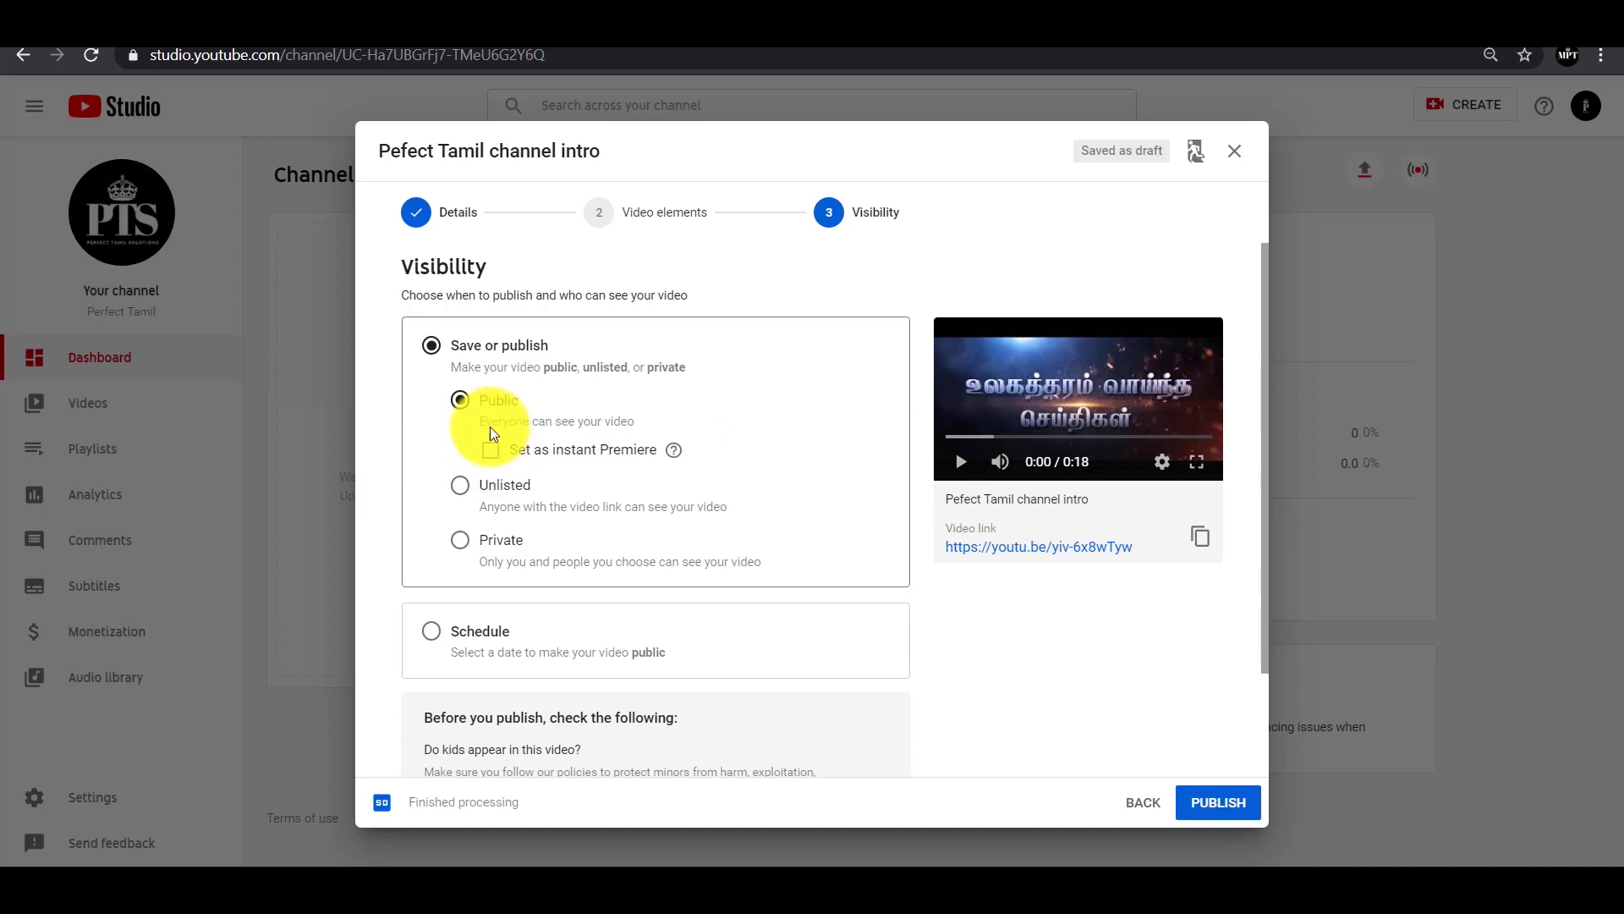
{"action": "left_click", "coordinate": [468, 499]}
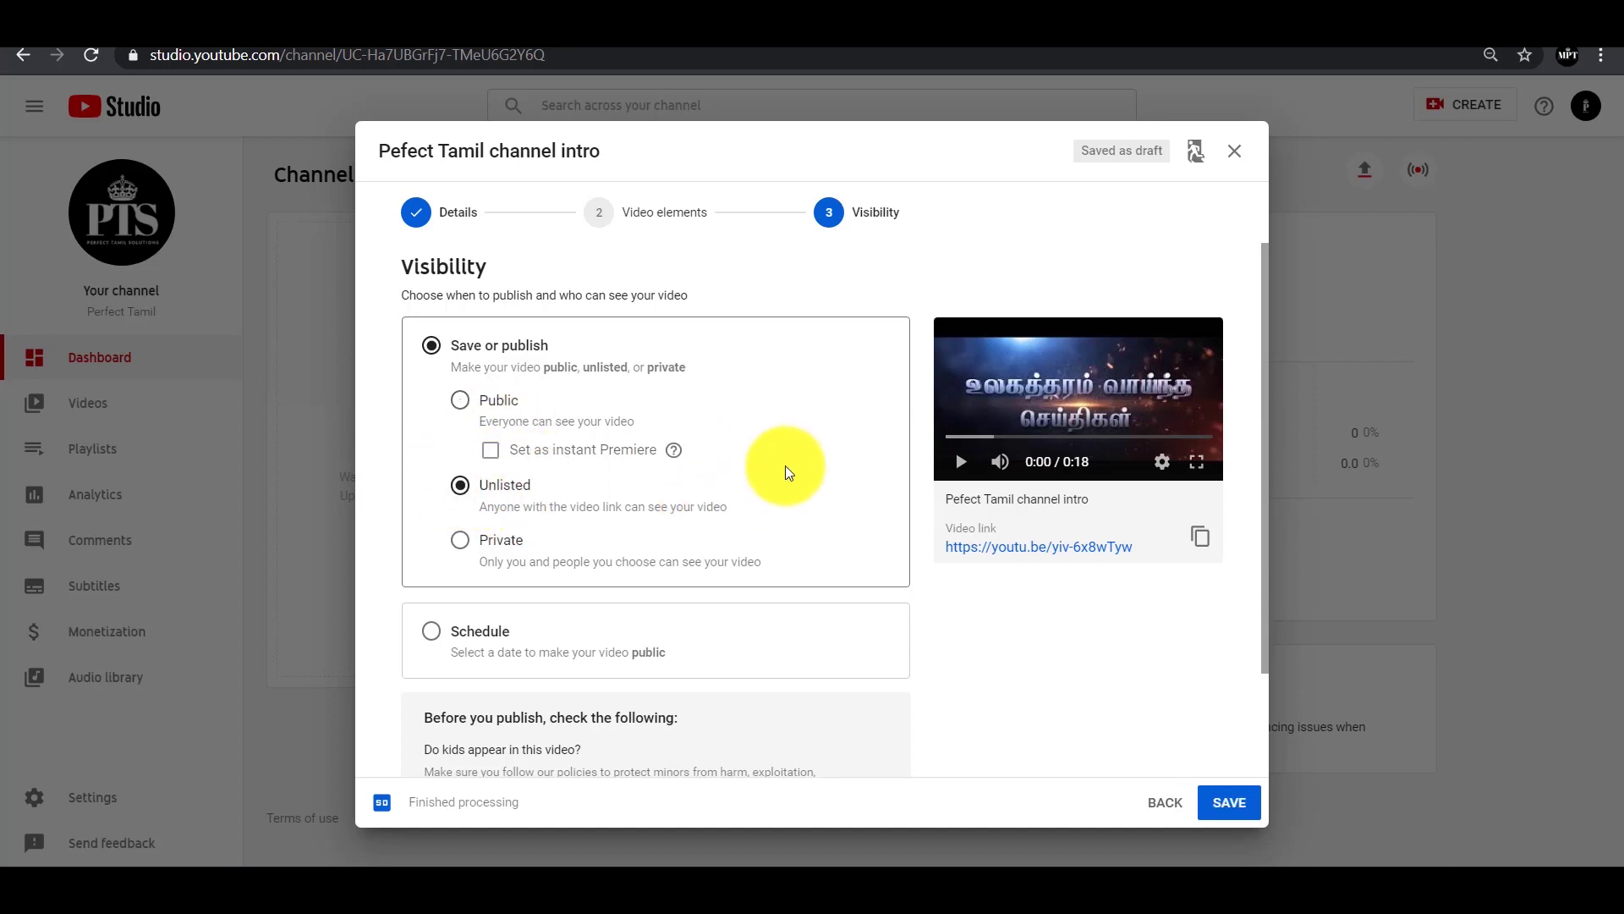
{"action": "scroll", "coordinate": [786, 466], "scroll_direction": "down", "scroll_amount": 1}
{"action": "left_click", "coordinate": [462, 434]}
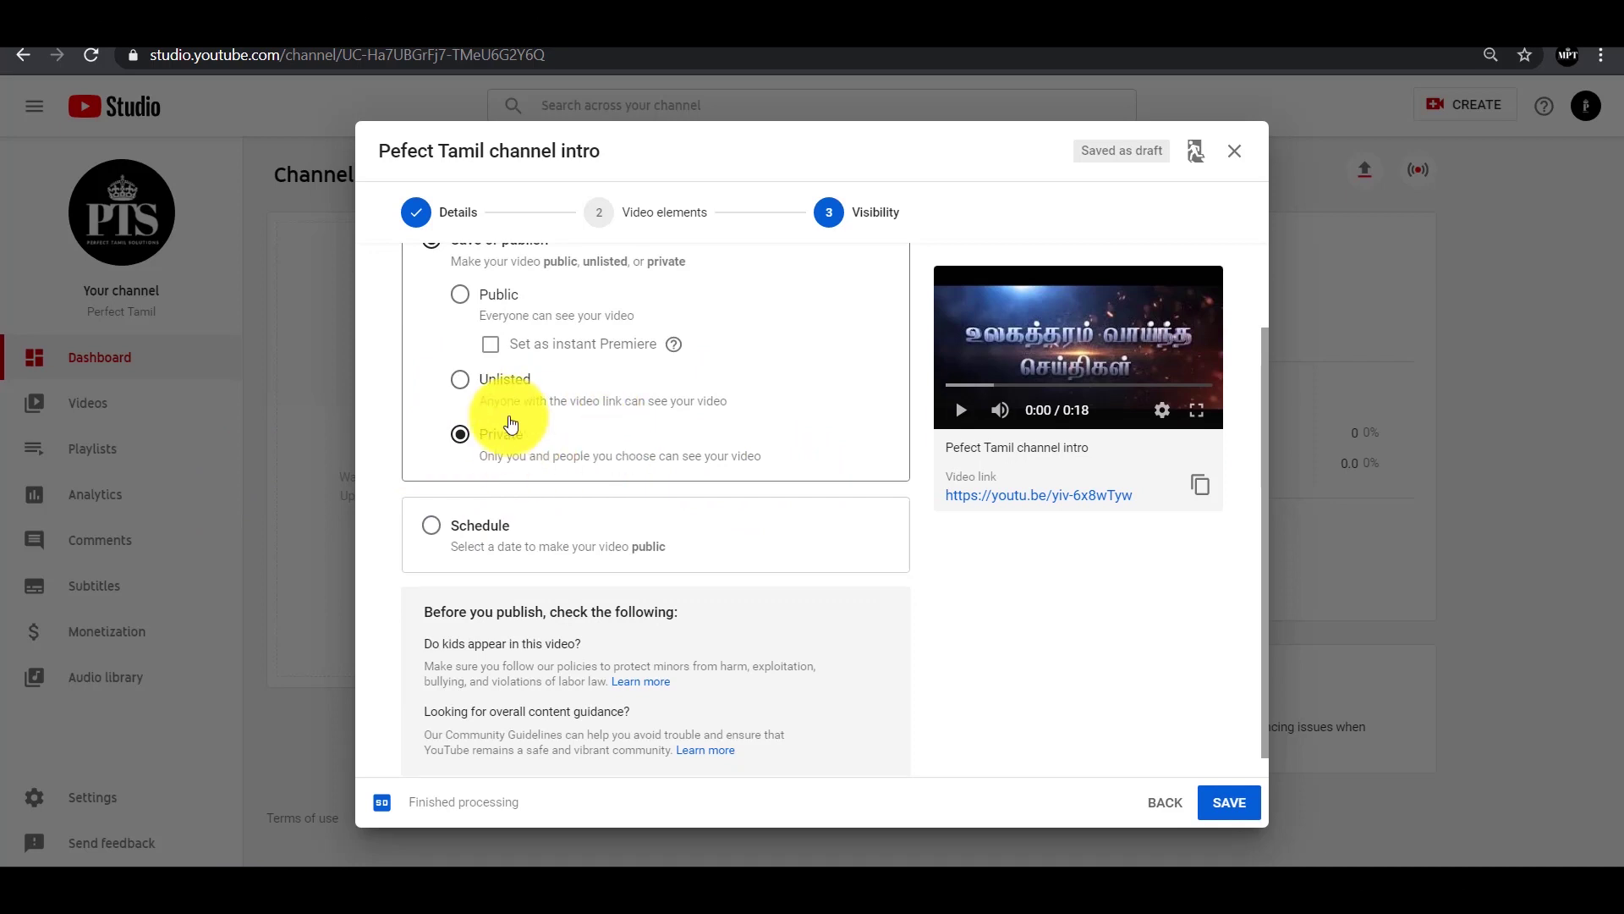
{"action": "scroll", "coordinate": [748, 439], "scroll_direction": "up", "scroll_amount": 1}
{"action": "scroll", "coordinate": [744, 448], "scroll_direction": "down", "scroll_amount": 2}
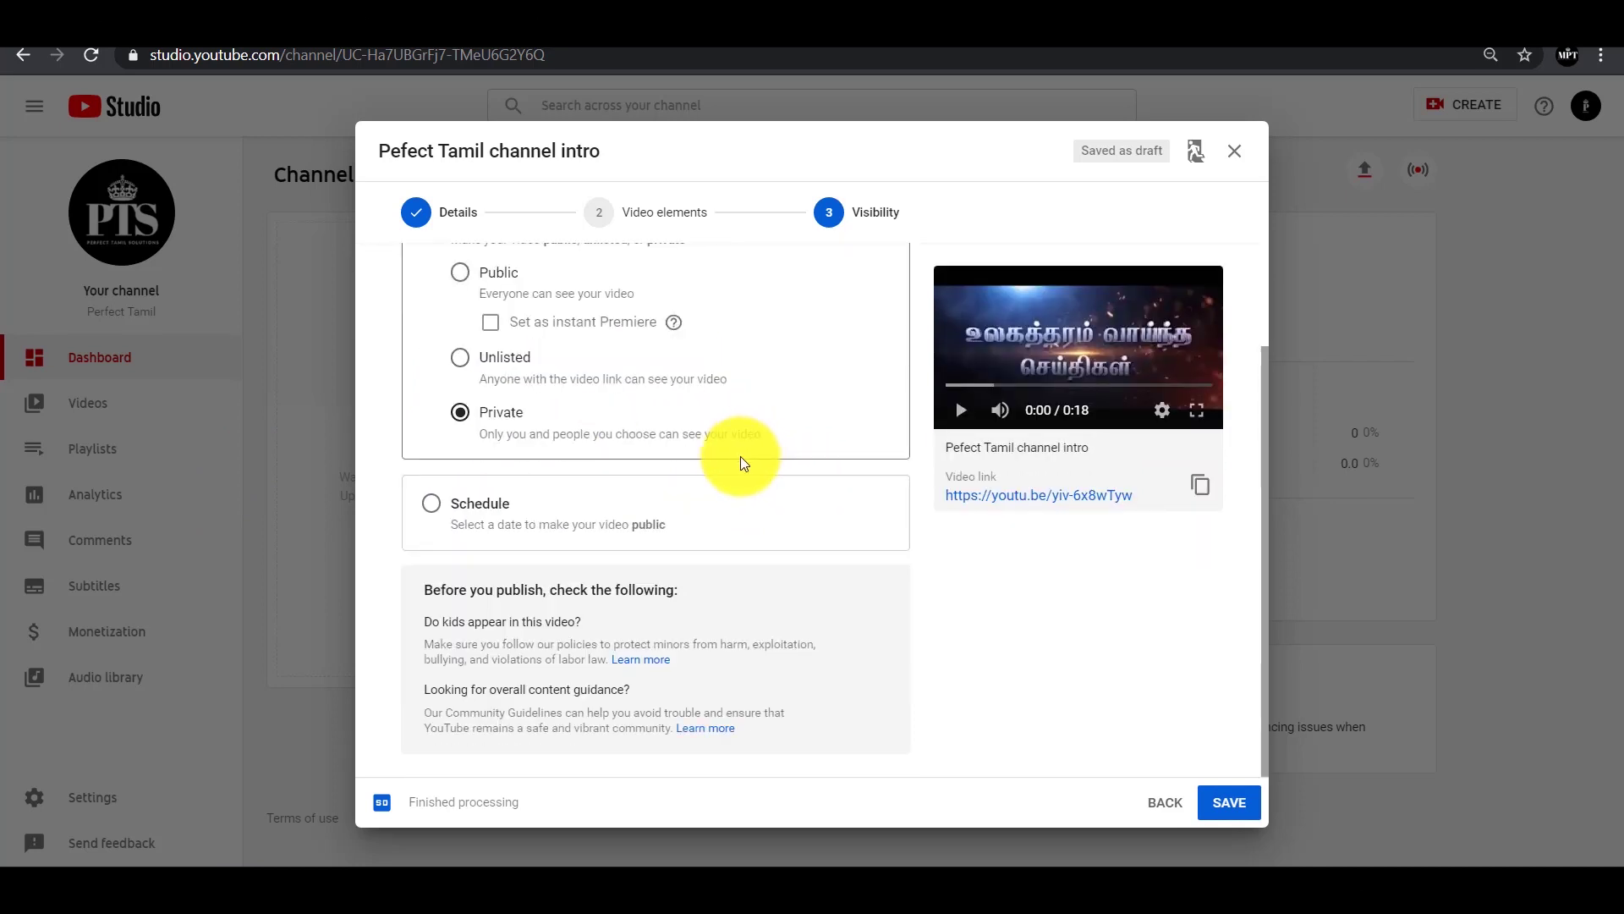
Choose scheduled publishing for the video, with the date May 1, 2020 and the time 6:00 AM.
{"action": "left_click", "coordinate": [431, 505]}
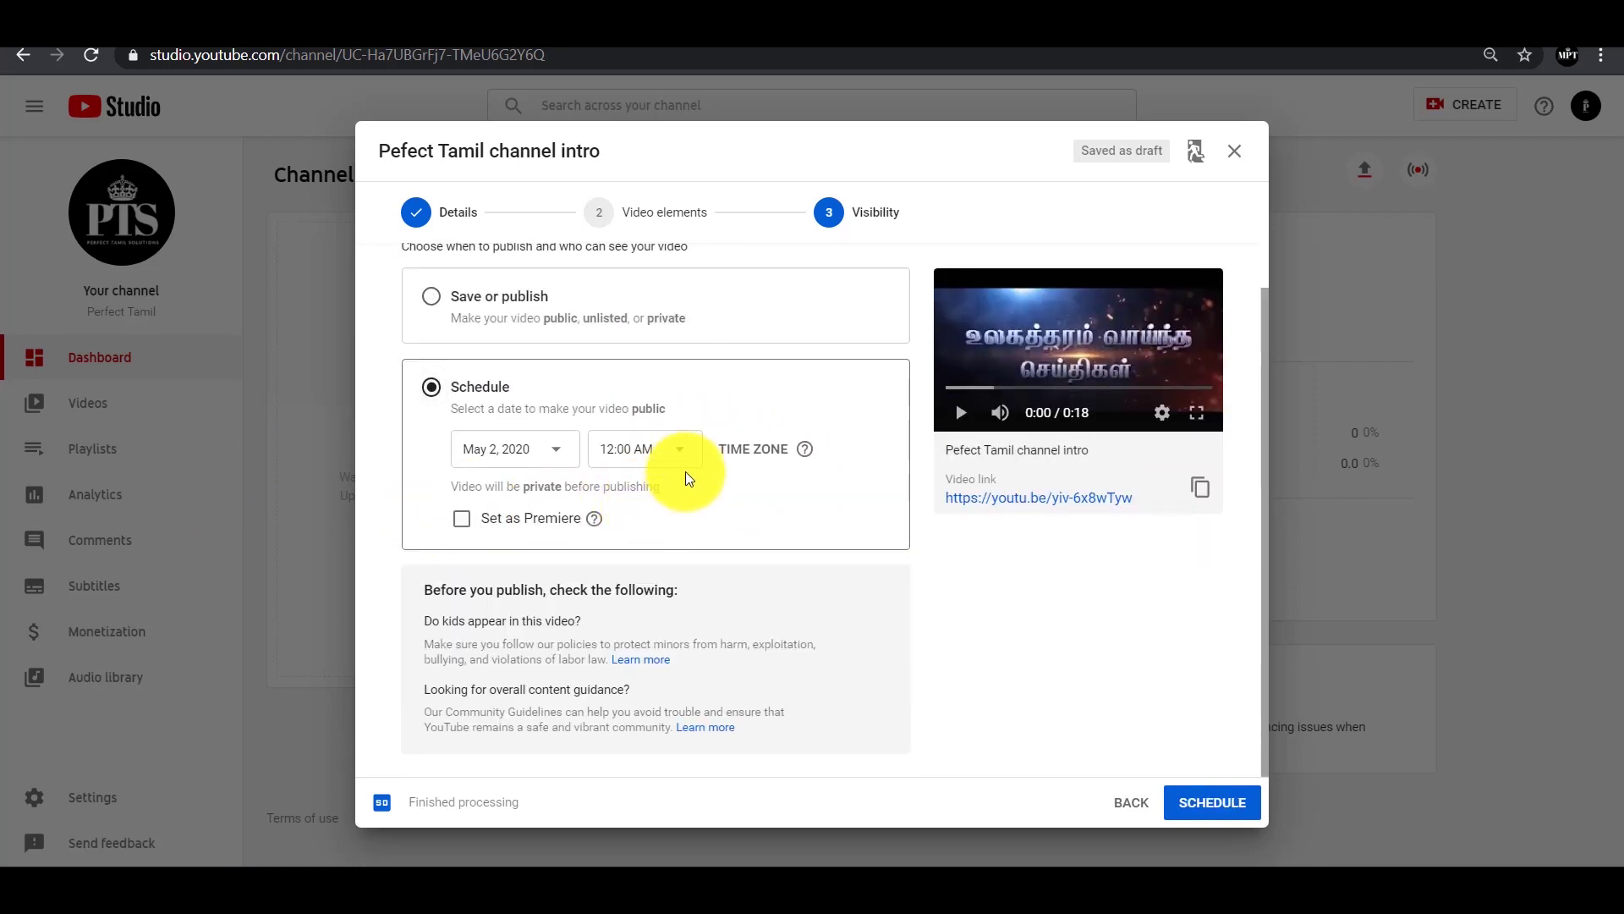
{"action": "left_click", "coordinate": [563, 457]}
{"action": "left_click", "coordinate": [647, 526]}
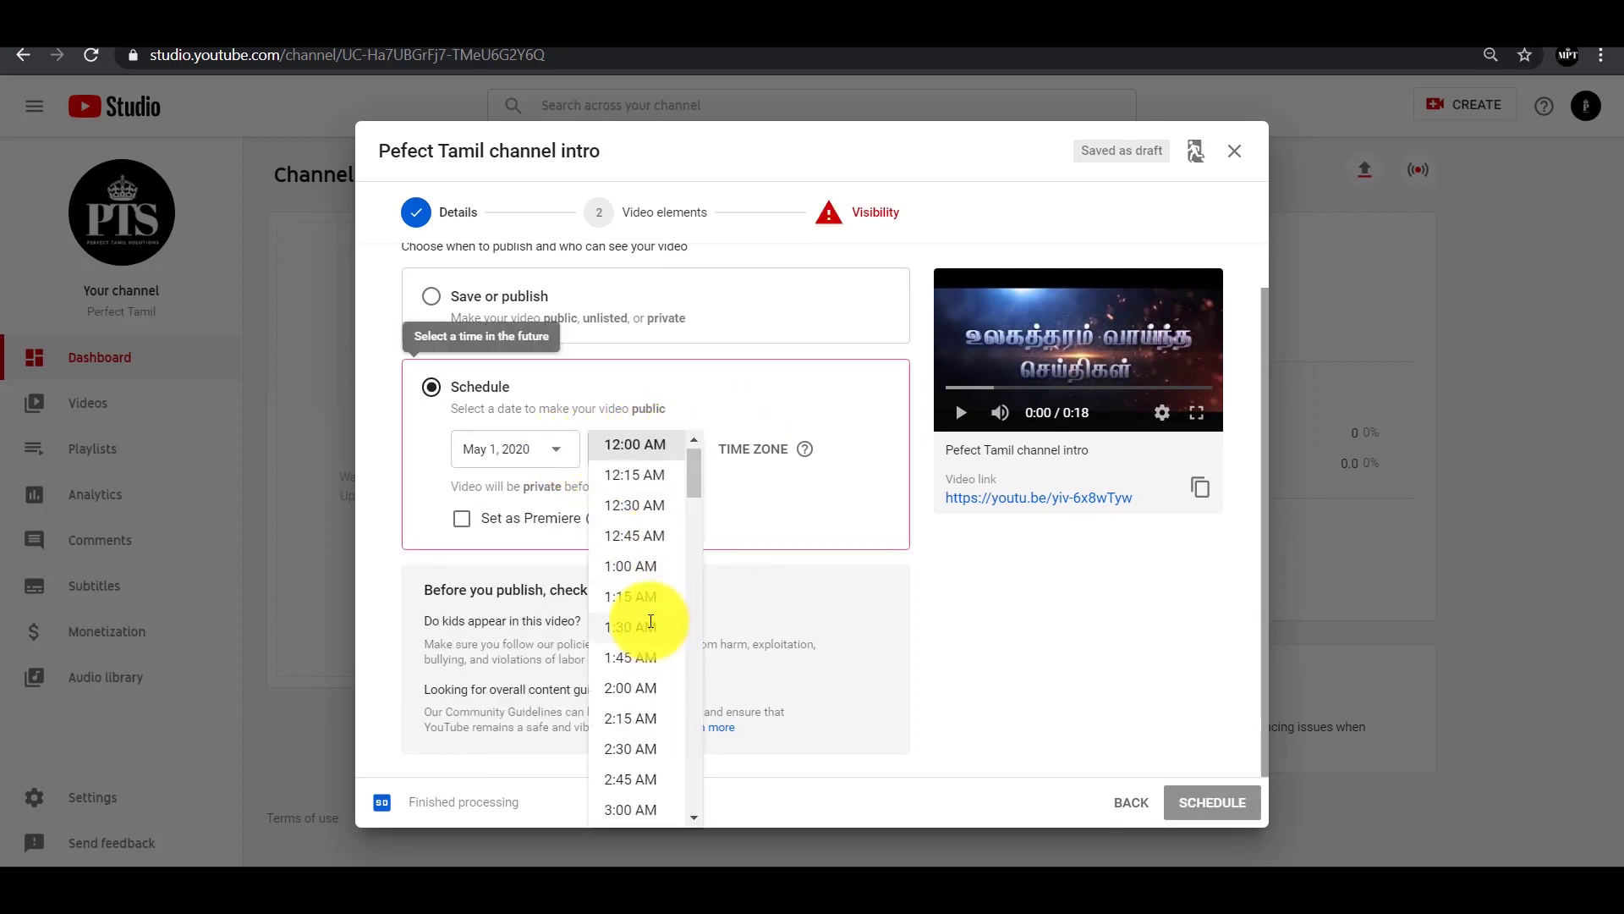
{"action": "mouse_move", "coordinate": [1527, 861]}
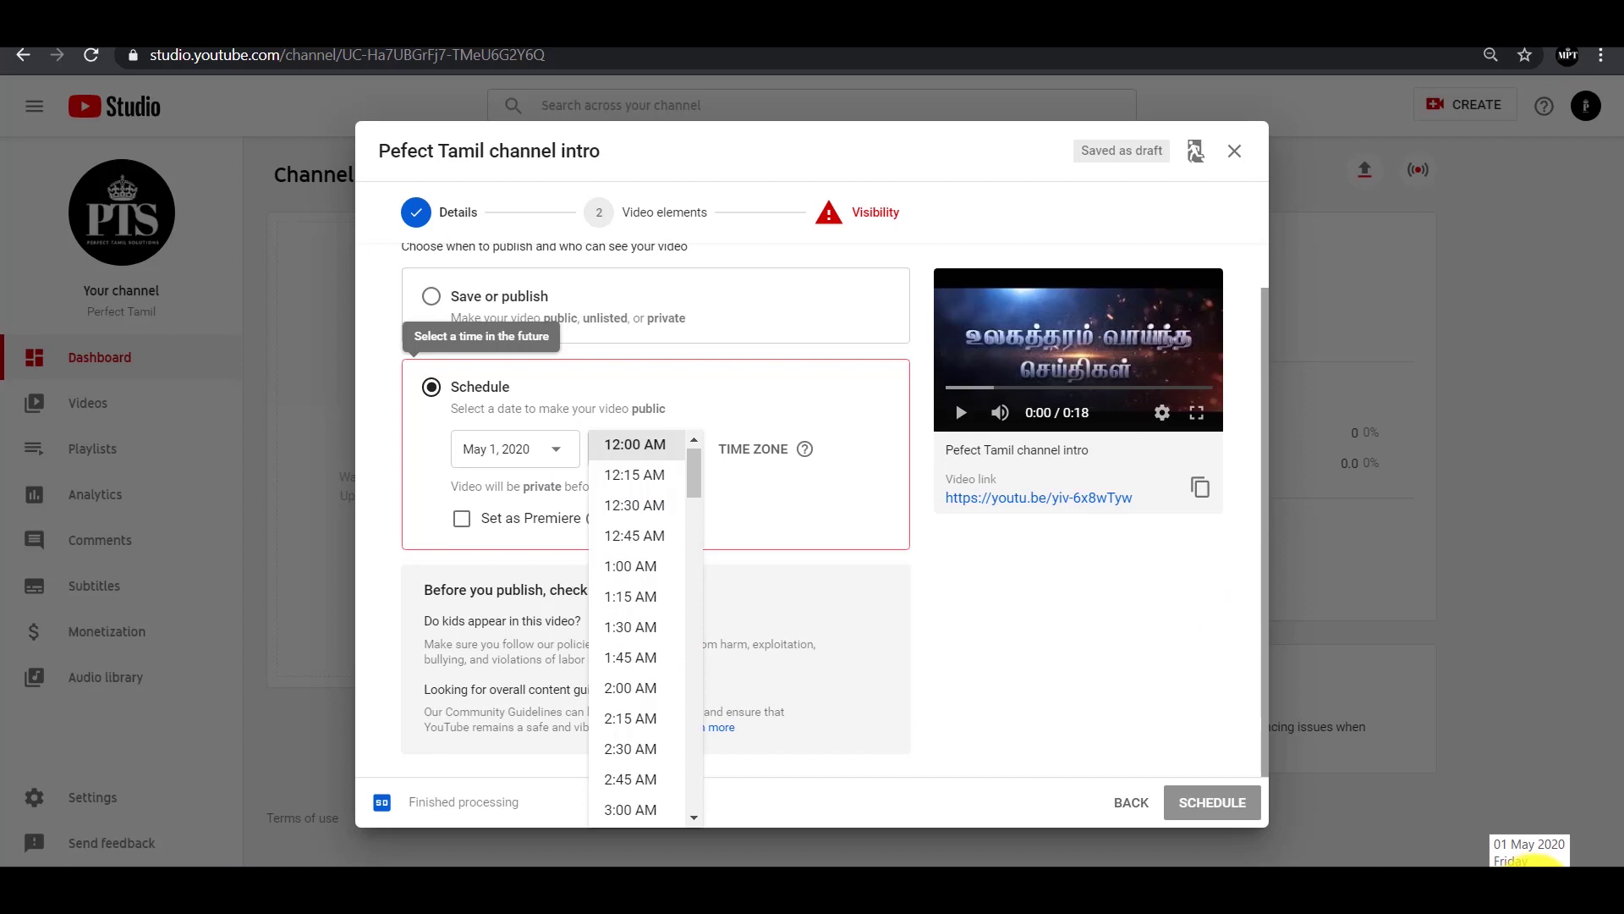
{"action": "scroll", "coordinate": [661, 567], "scroll_direction": "down", "scroll_amount": 6}
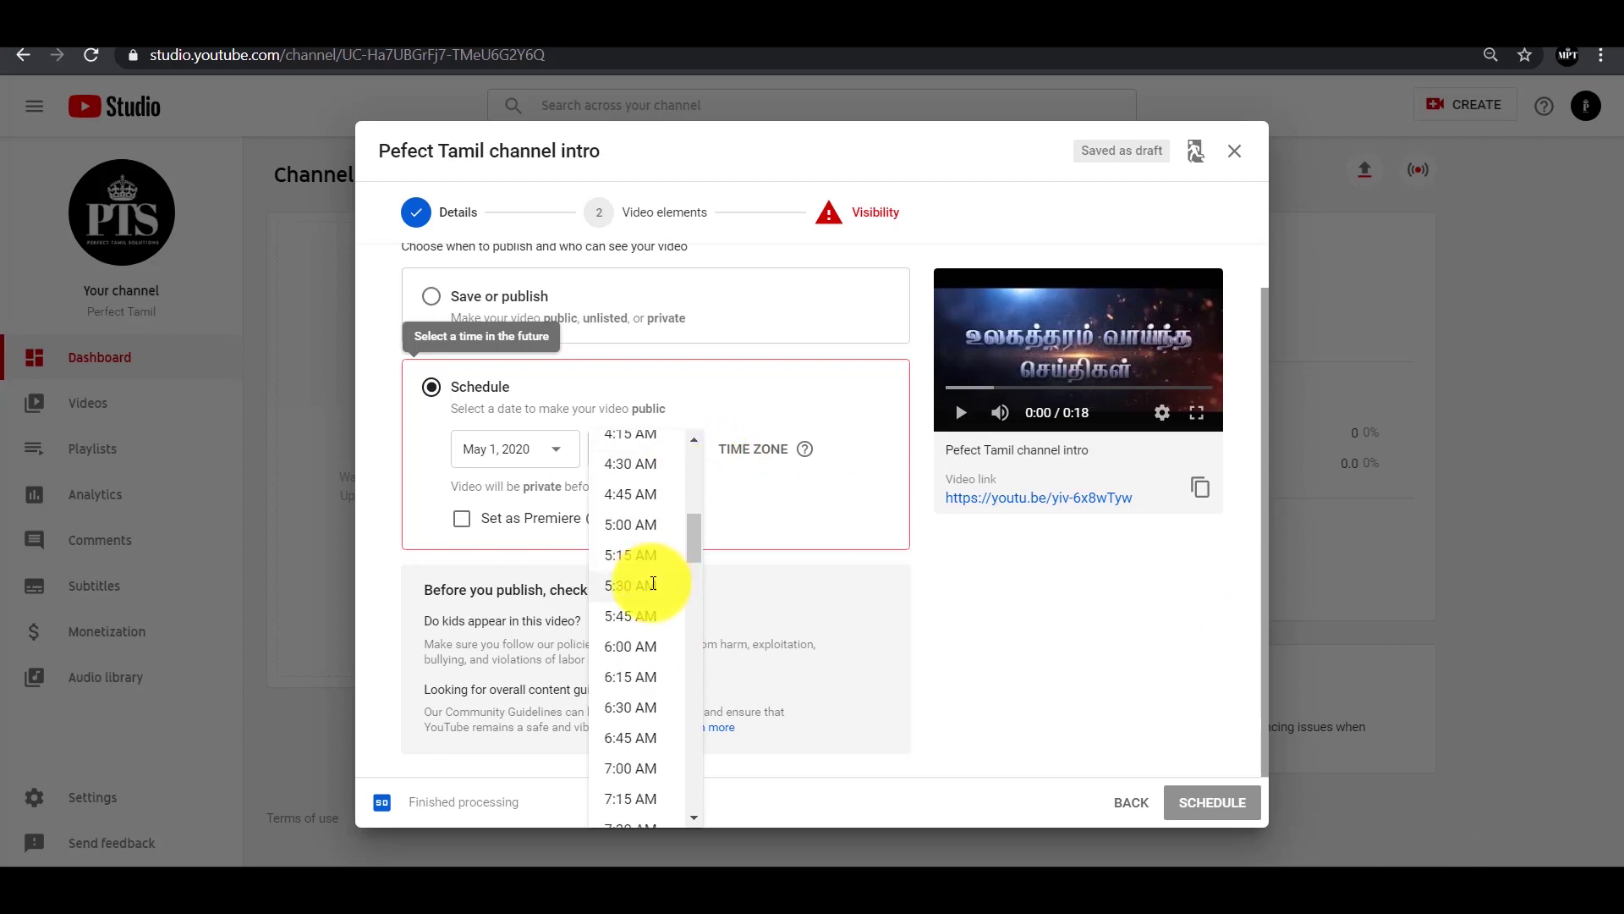
{"action": "left_click", "coordinate": [639, 644]}
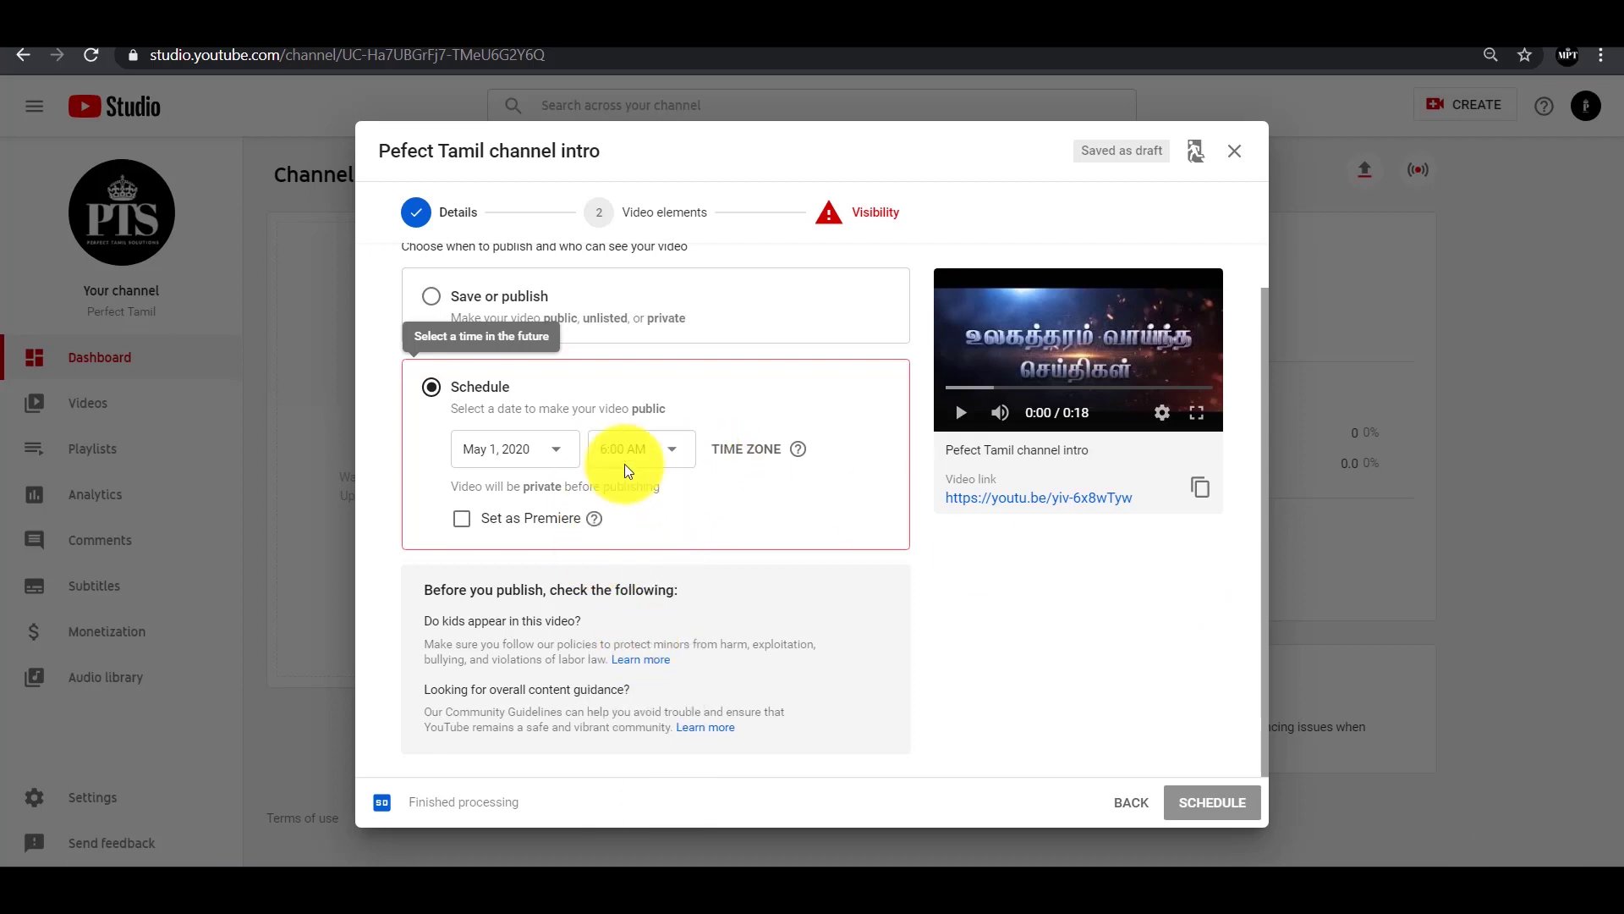
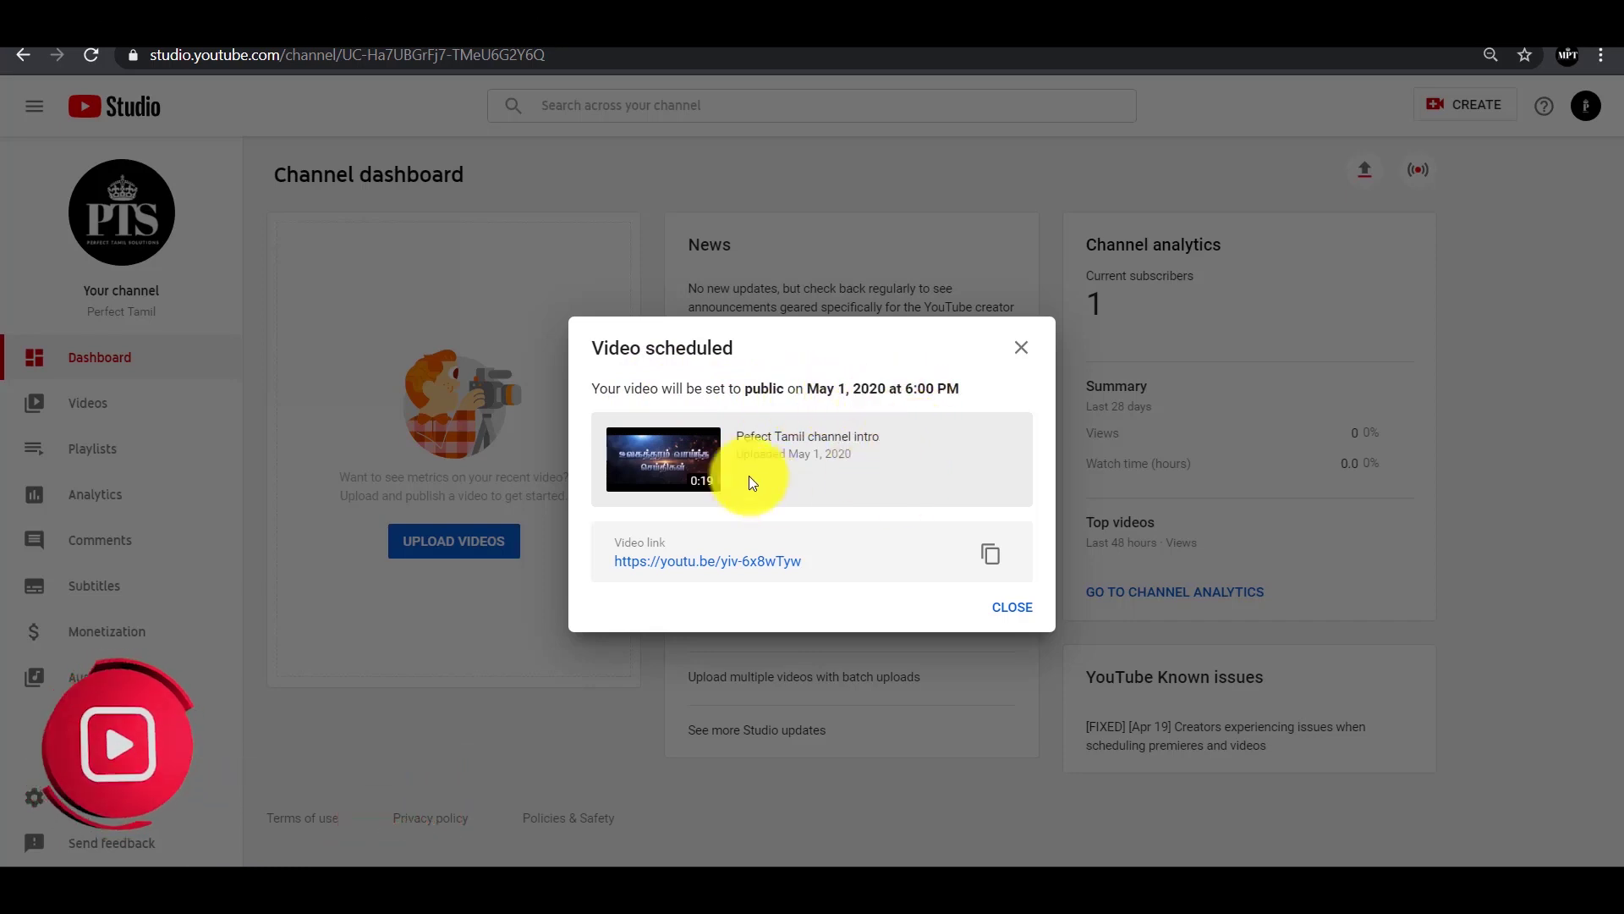
Close the scheduling confirmation and open the channel intro video's details from the channel's video list.
{"action": "left_click", "coordinate": [1014, 612]}
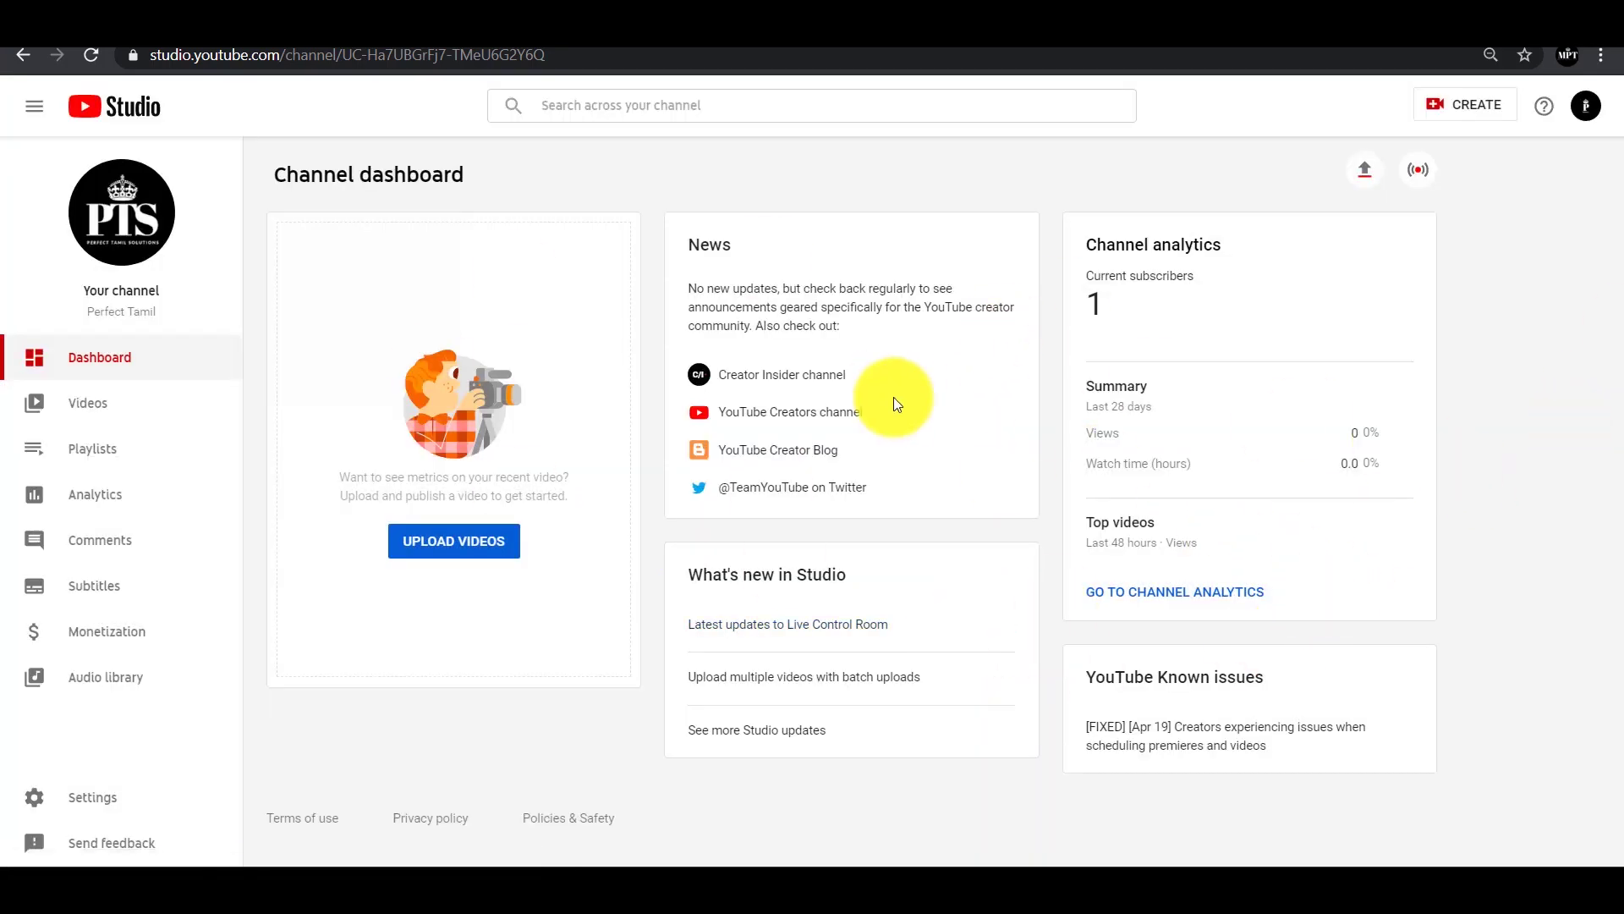
{"action": "left_click", "coordinate": [136, 403]}
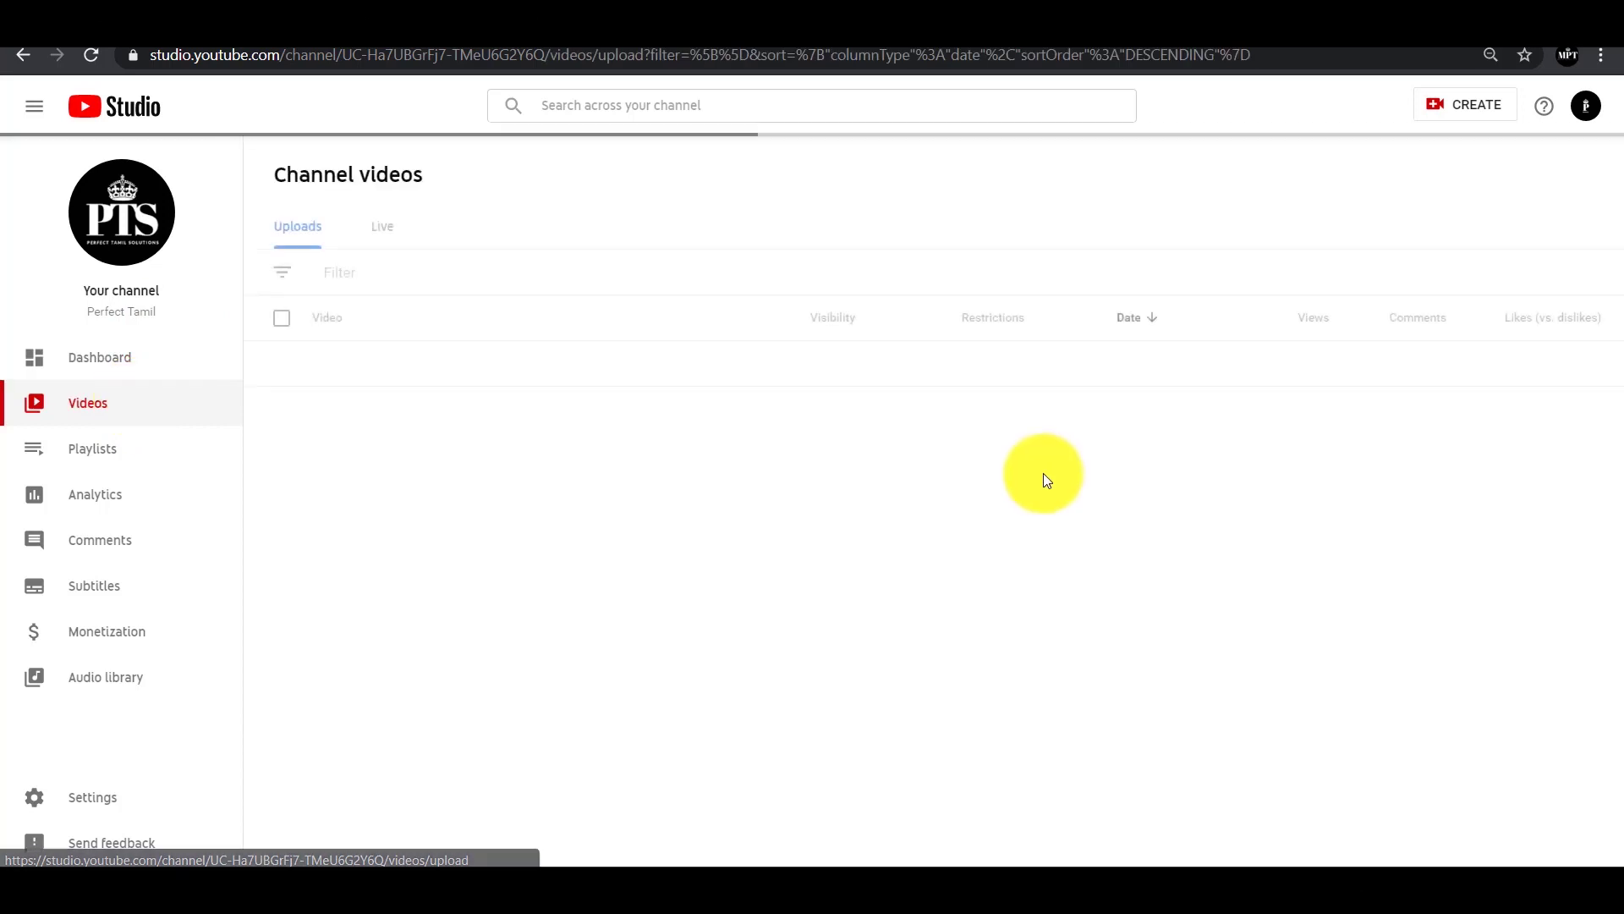
{"action": "mouse_move", "coordinate": [480, 377]}
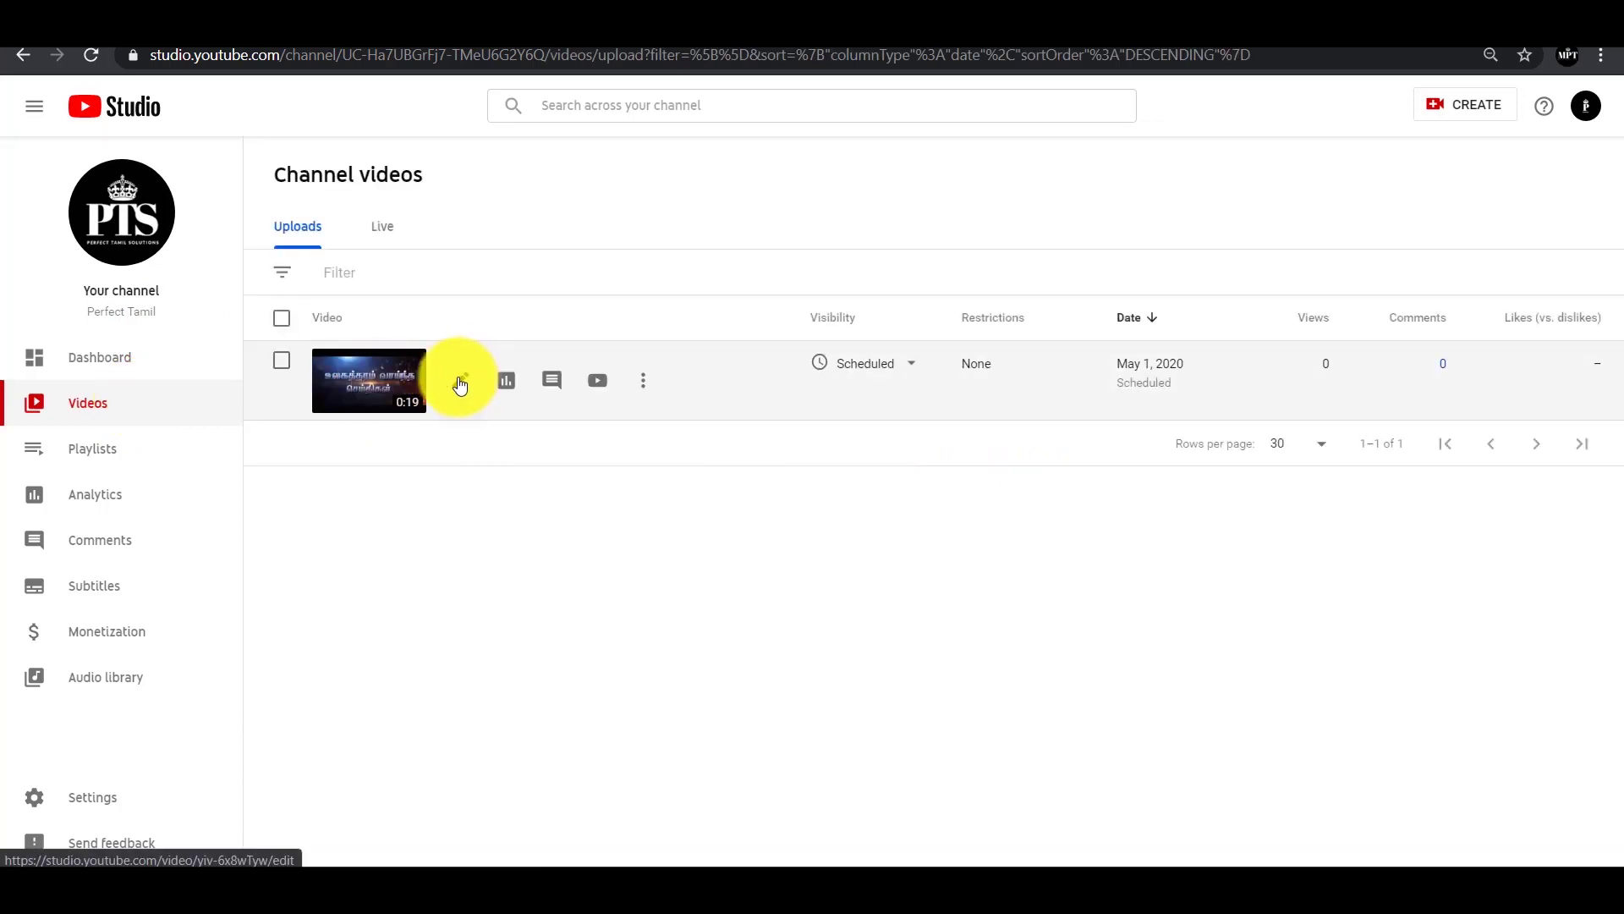
{"action": "left_click", "coordinate": [459, 387]}
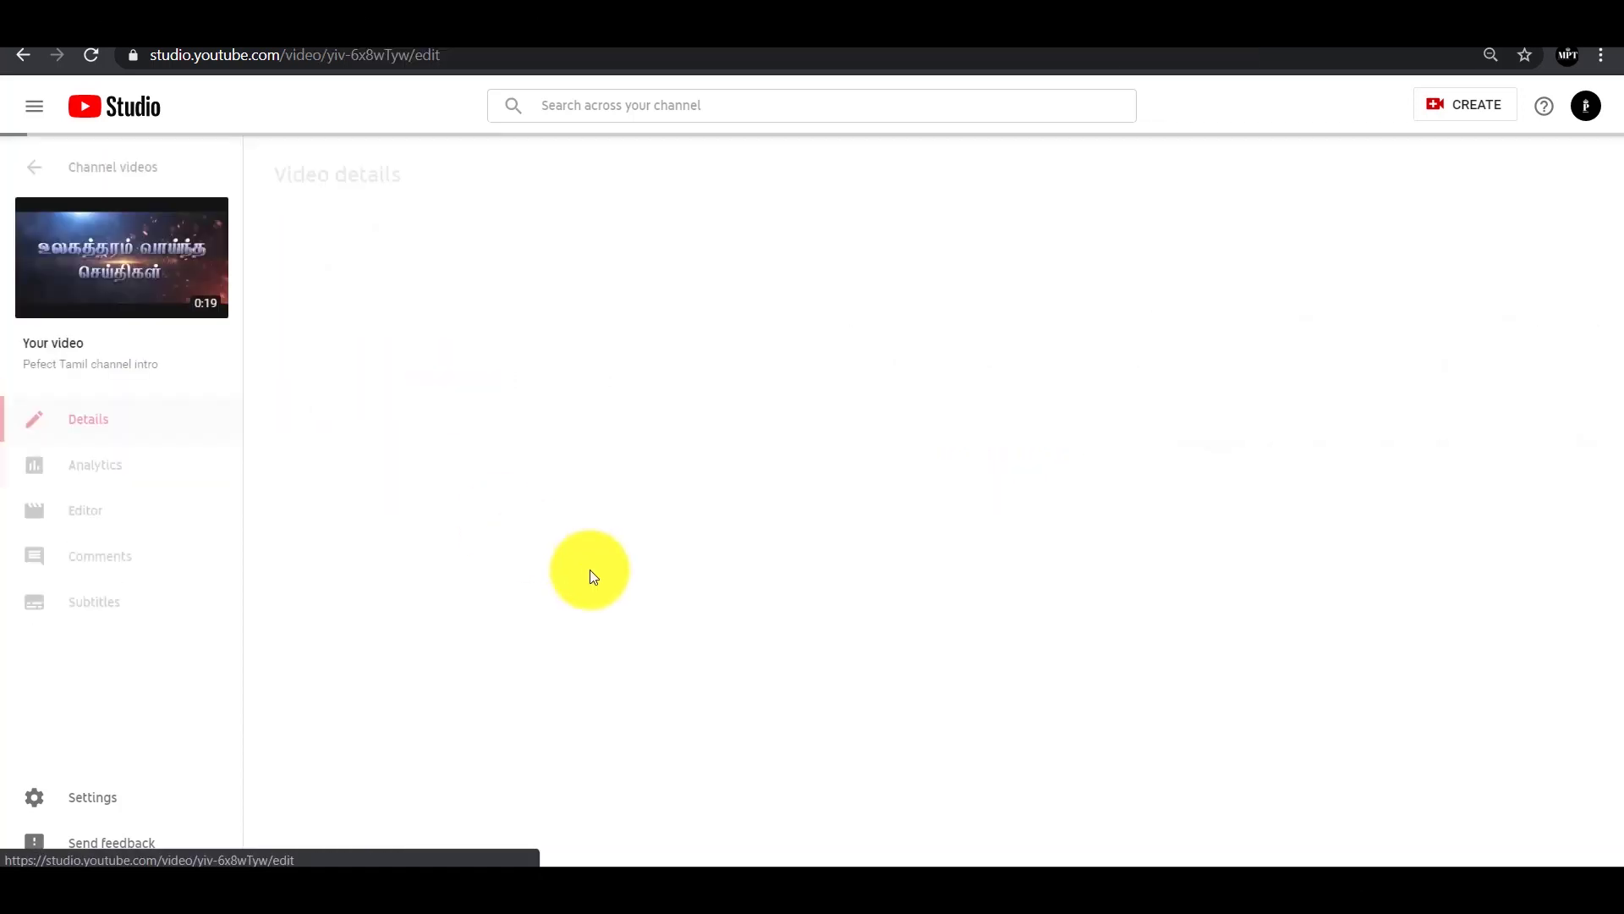
Upload the image YOUTUBE THUMBNAIL as the video's custom thumbnail and save the changes.
{"action": "scroll", "coordinate": [725, 507], "scroll_direction": "down", "scroll_amount": 2}
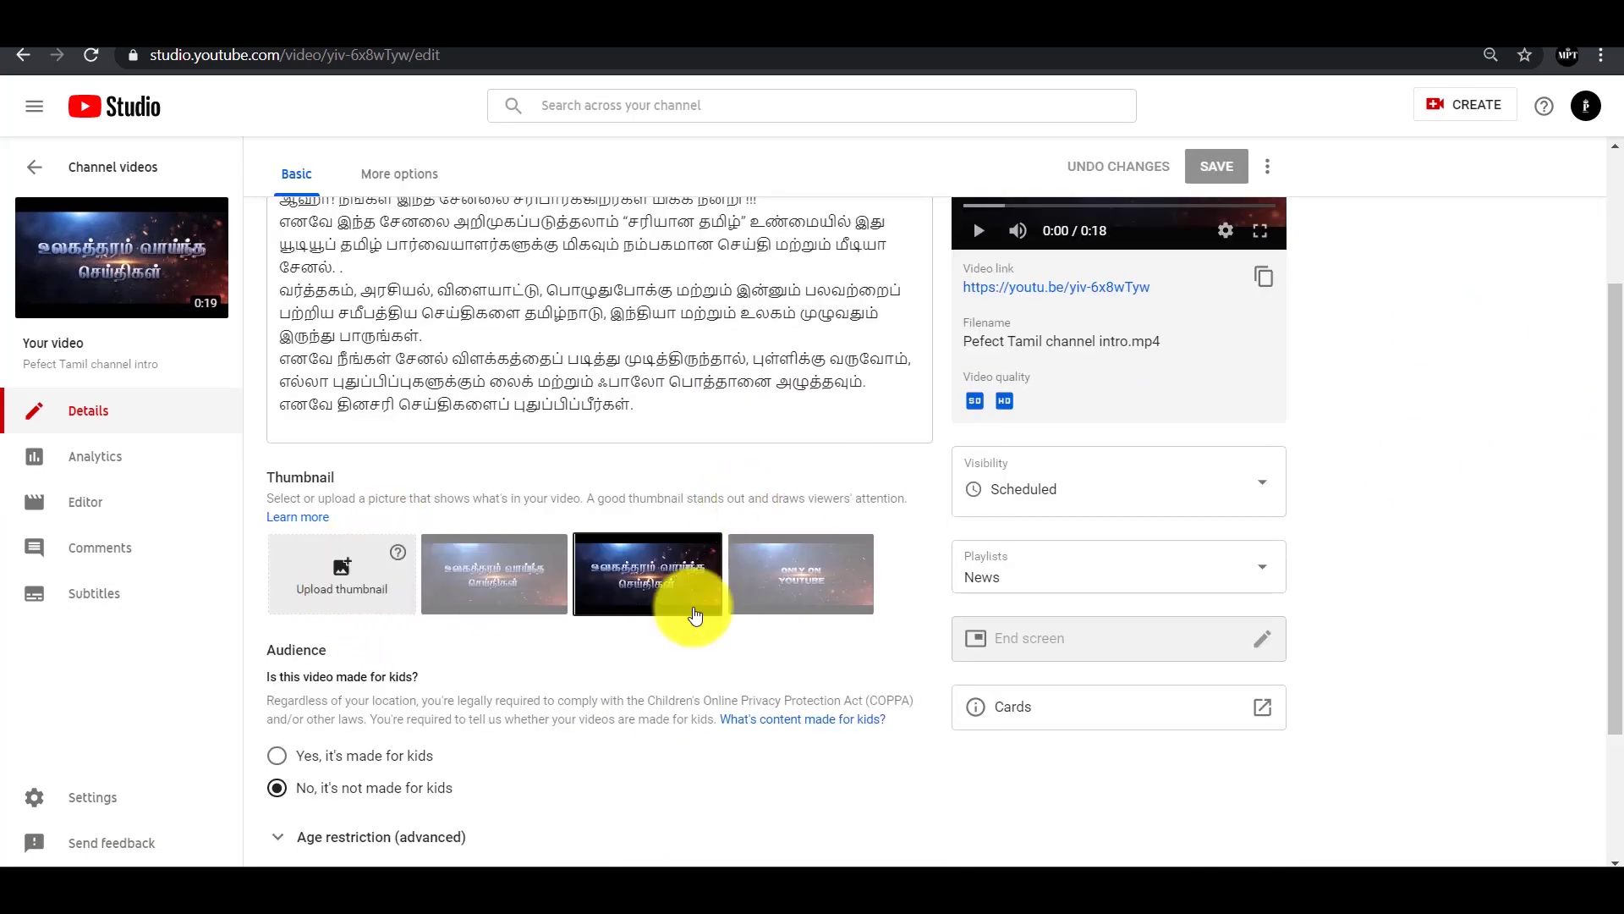
{"action": "scroll", "coordinate": [480, 630], "scroll_direction": "down", "scroll_amount": 1}
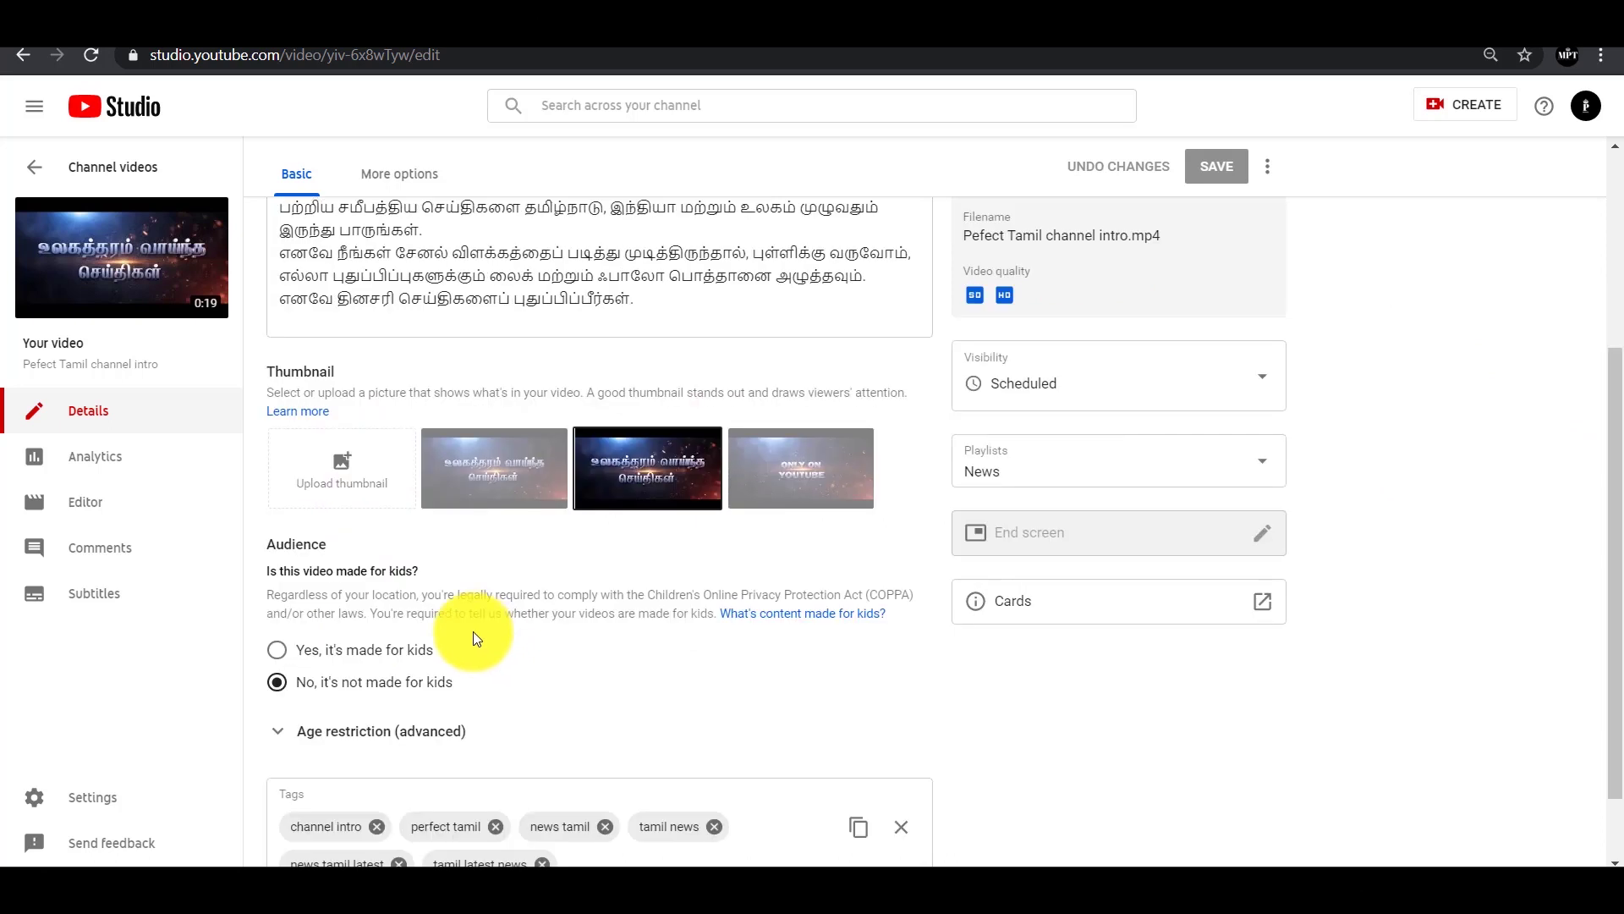
{"action": "left_click", "coordinate": [339, 464]}
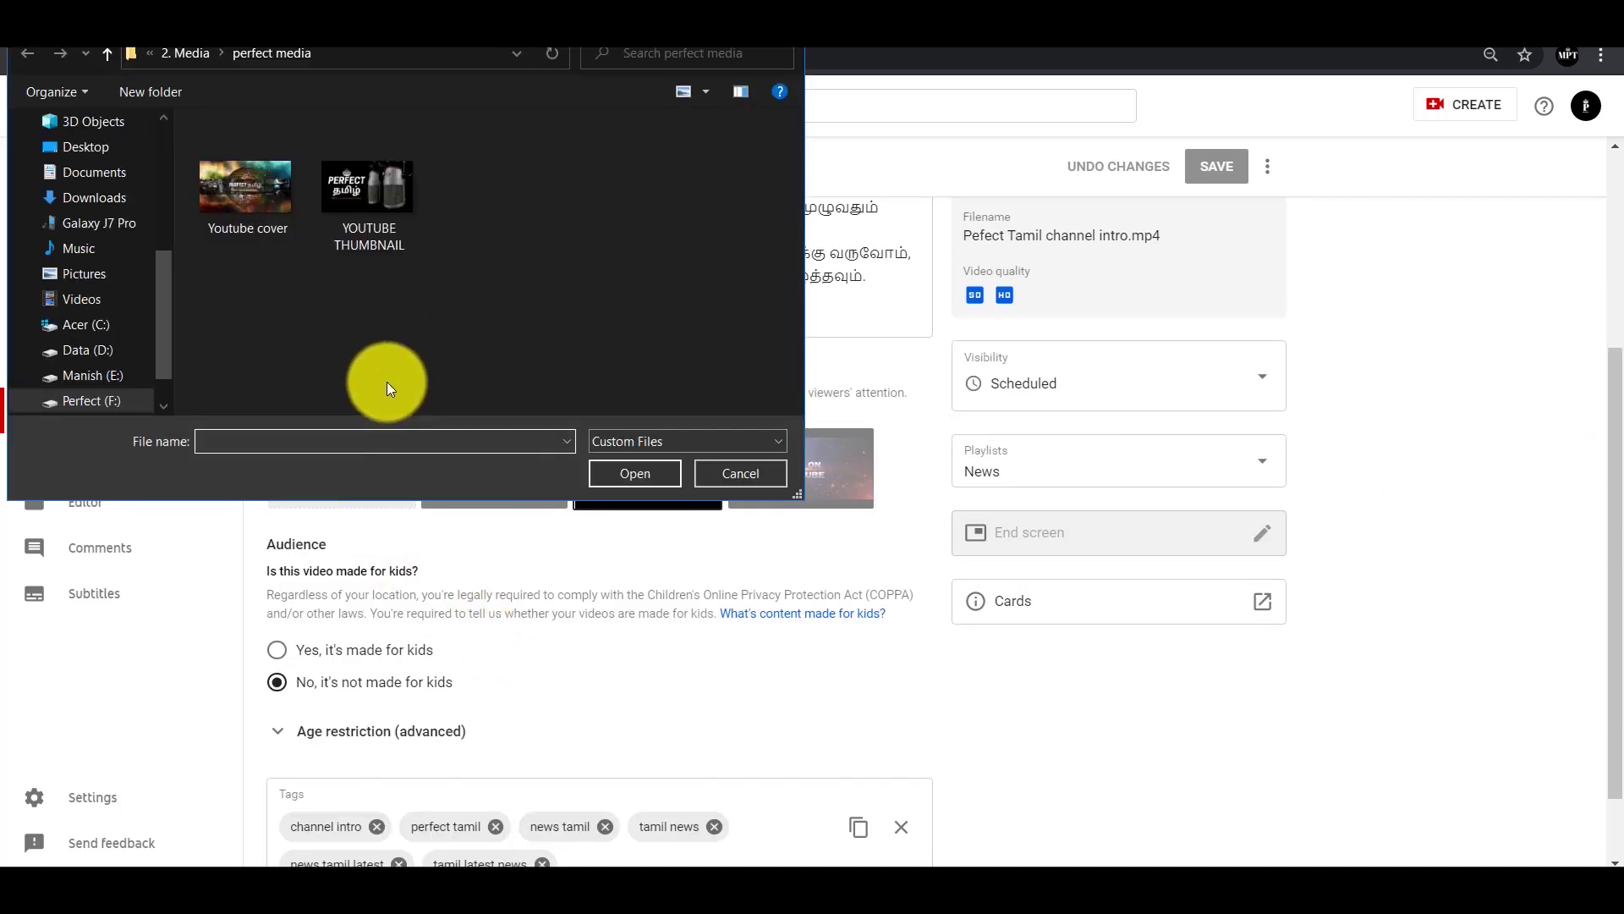
{"action": "left_click", "coordinate": [365, 206]}
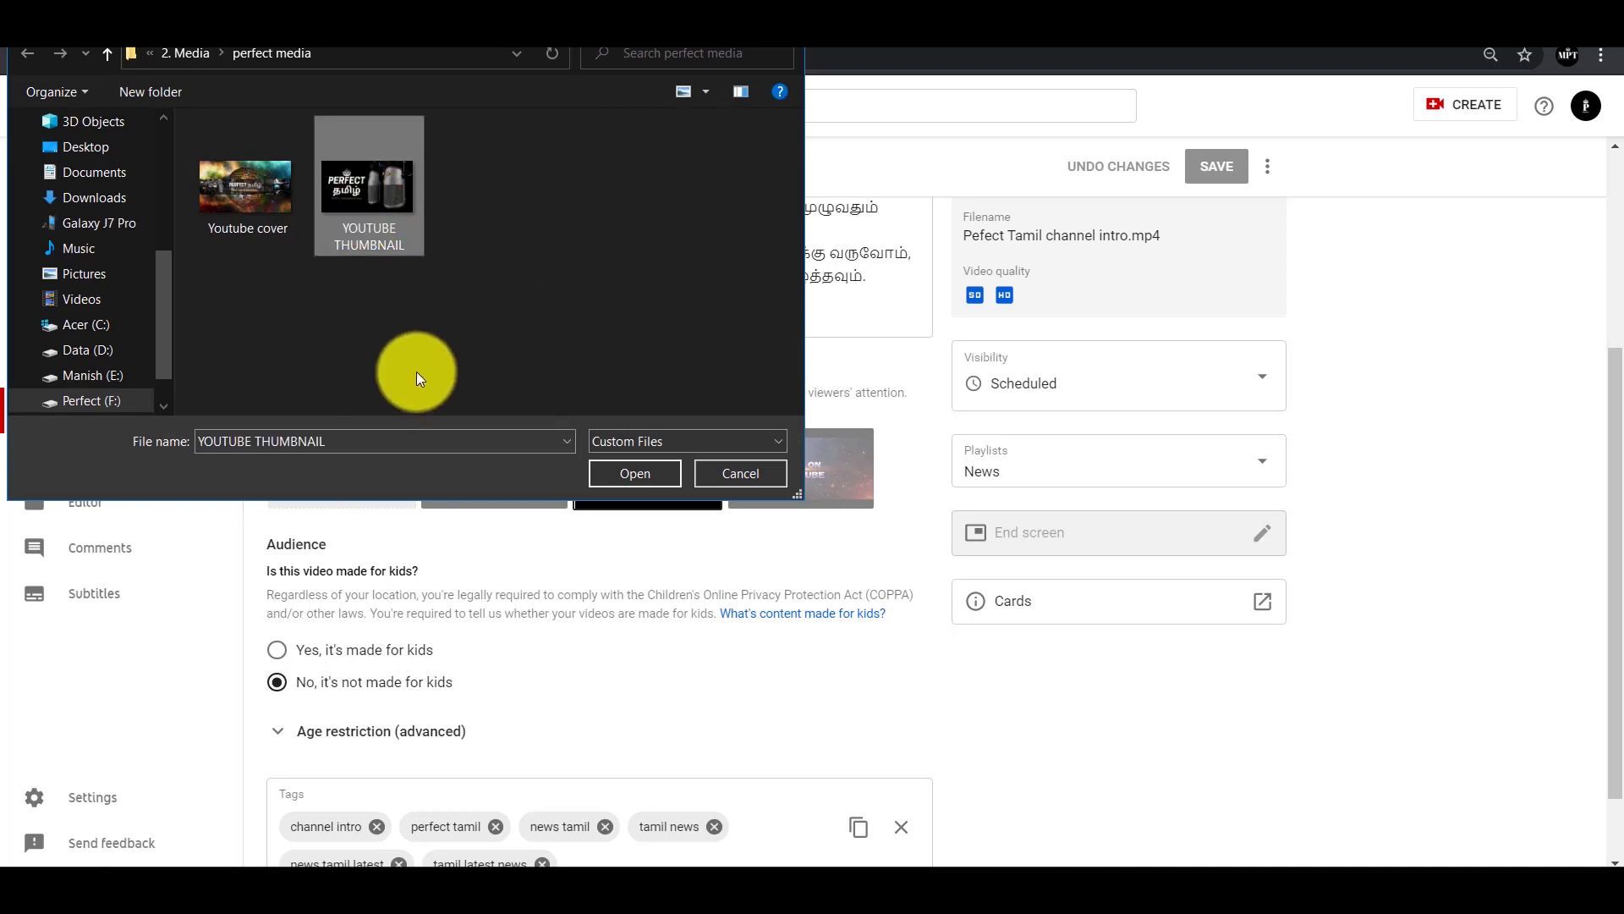
{"action": "double_click", "coordinate": [378, 189]}
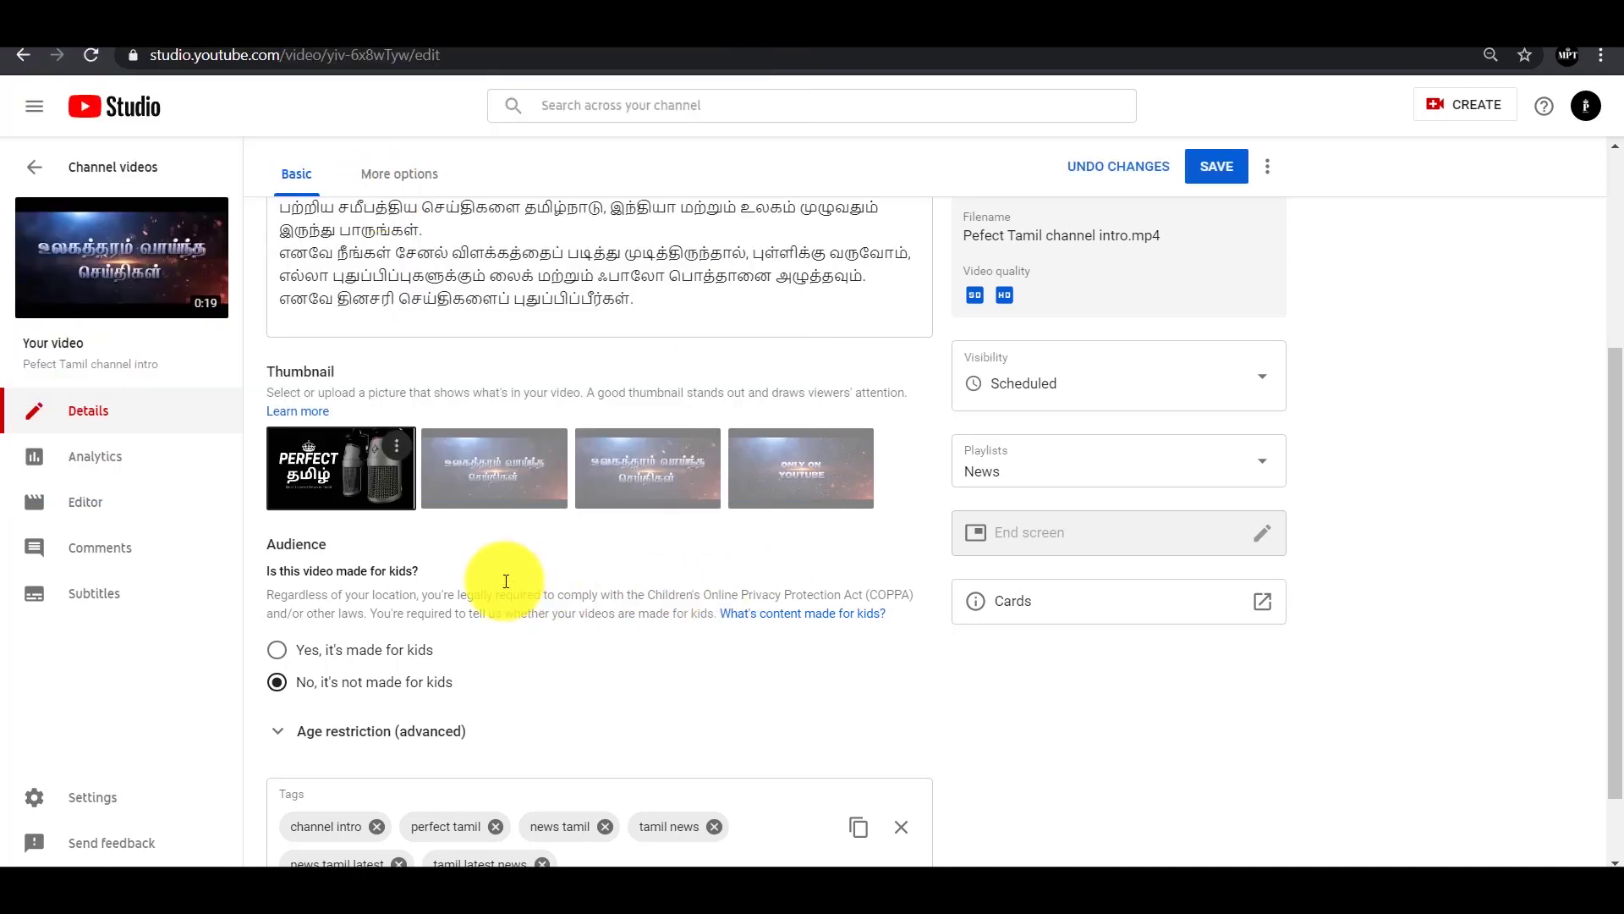
{"action": "scroll", "coordinate": [1469, 497], "scroll_direction": "up", "scroll_amount": 4}
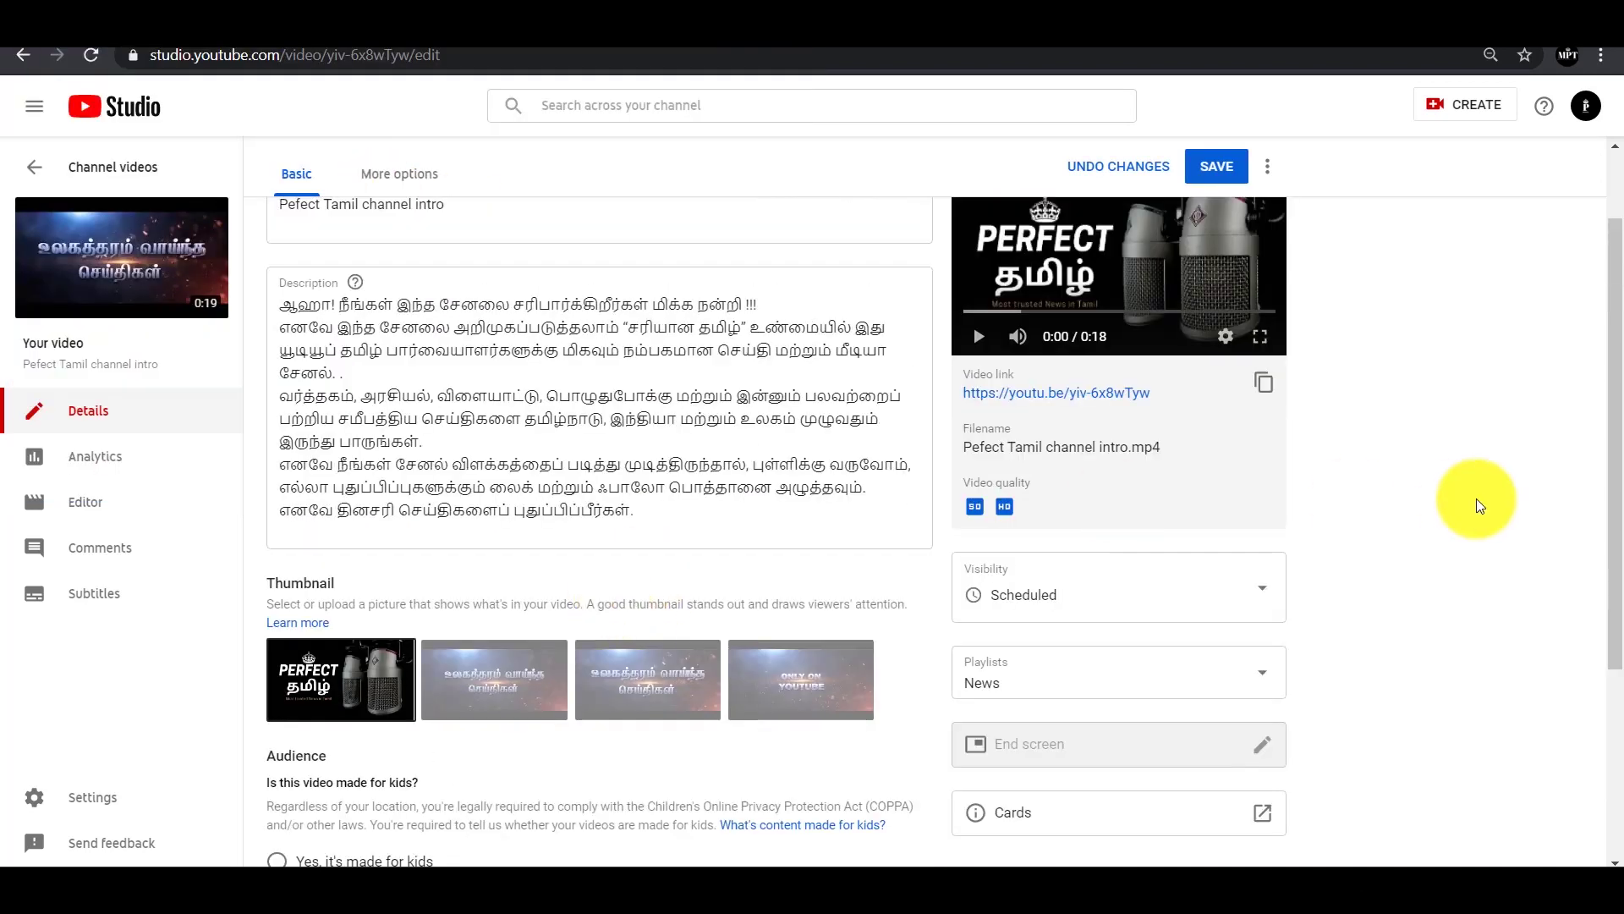
{"action": "left_click", "coordinate": [1218, 220]}
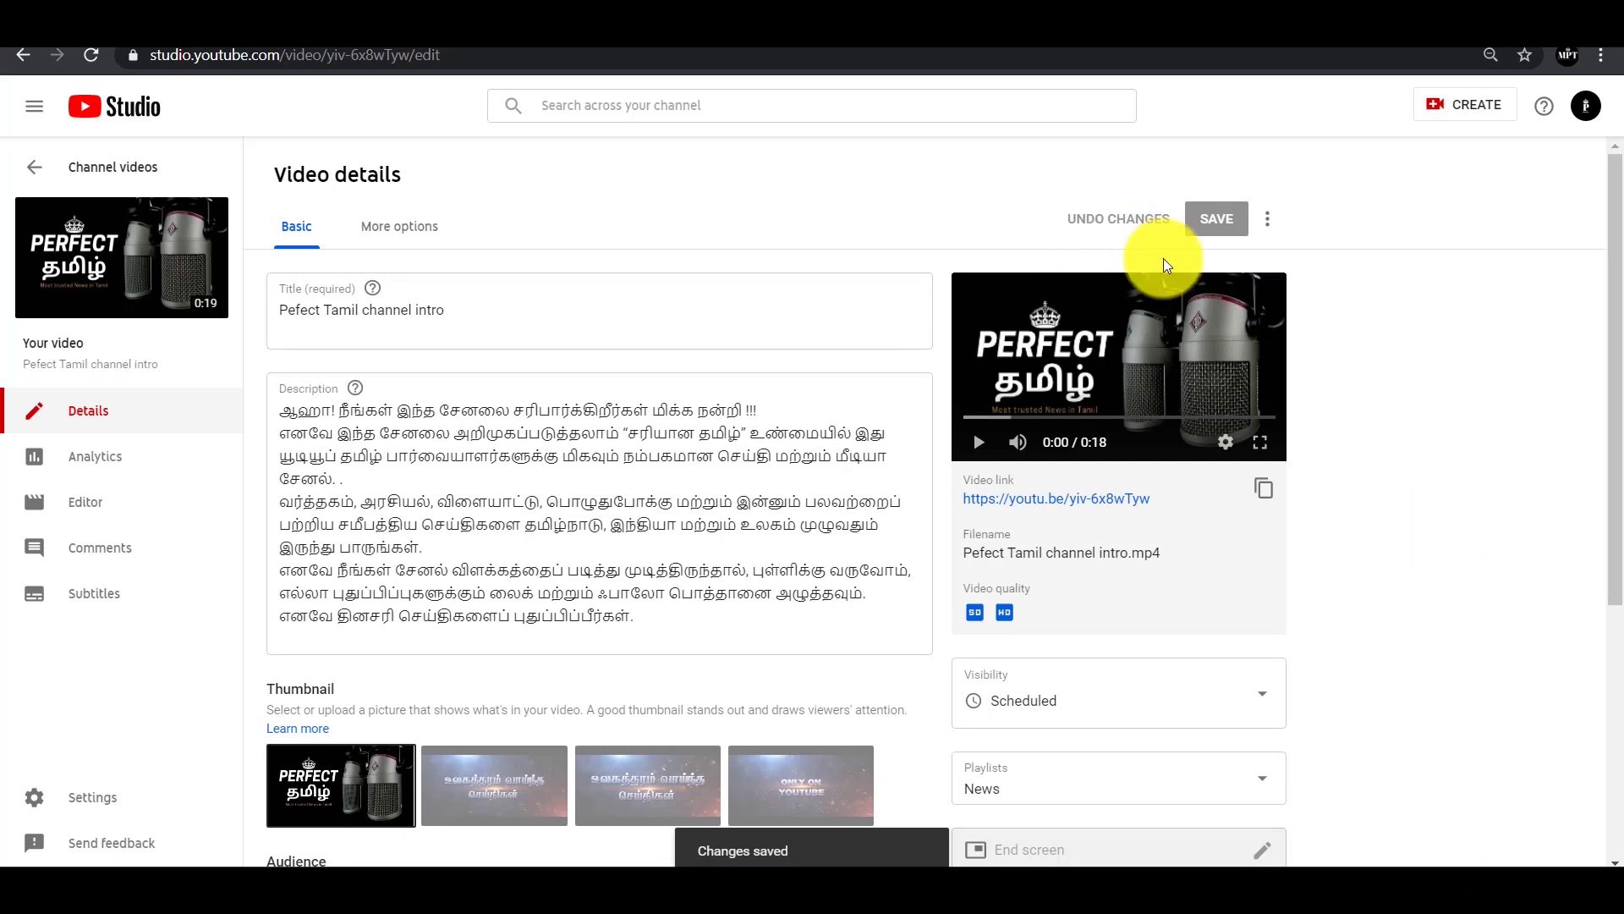
Review the video's additional options, return to the channel's video list and dismiss the tip shown there.
{"action": "left_click", "coordinate": [412, 224]}
{"action": "scroll", "coordinate": [1457, 583], "scroll_direction": "down", "scroll_amount": 3}
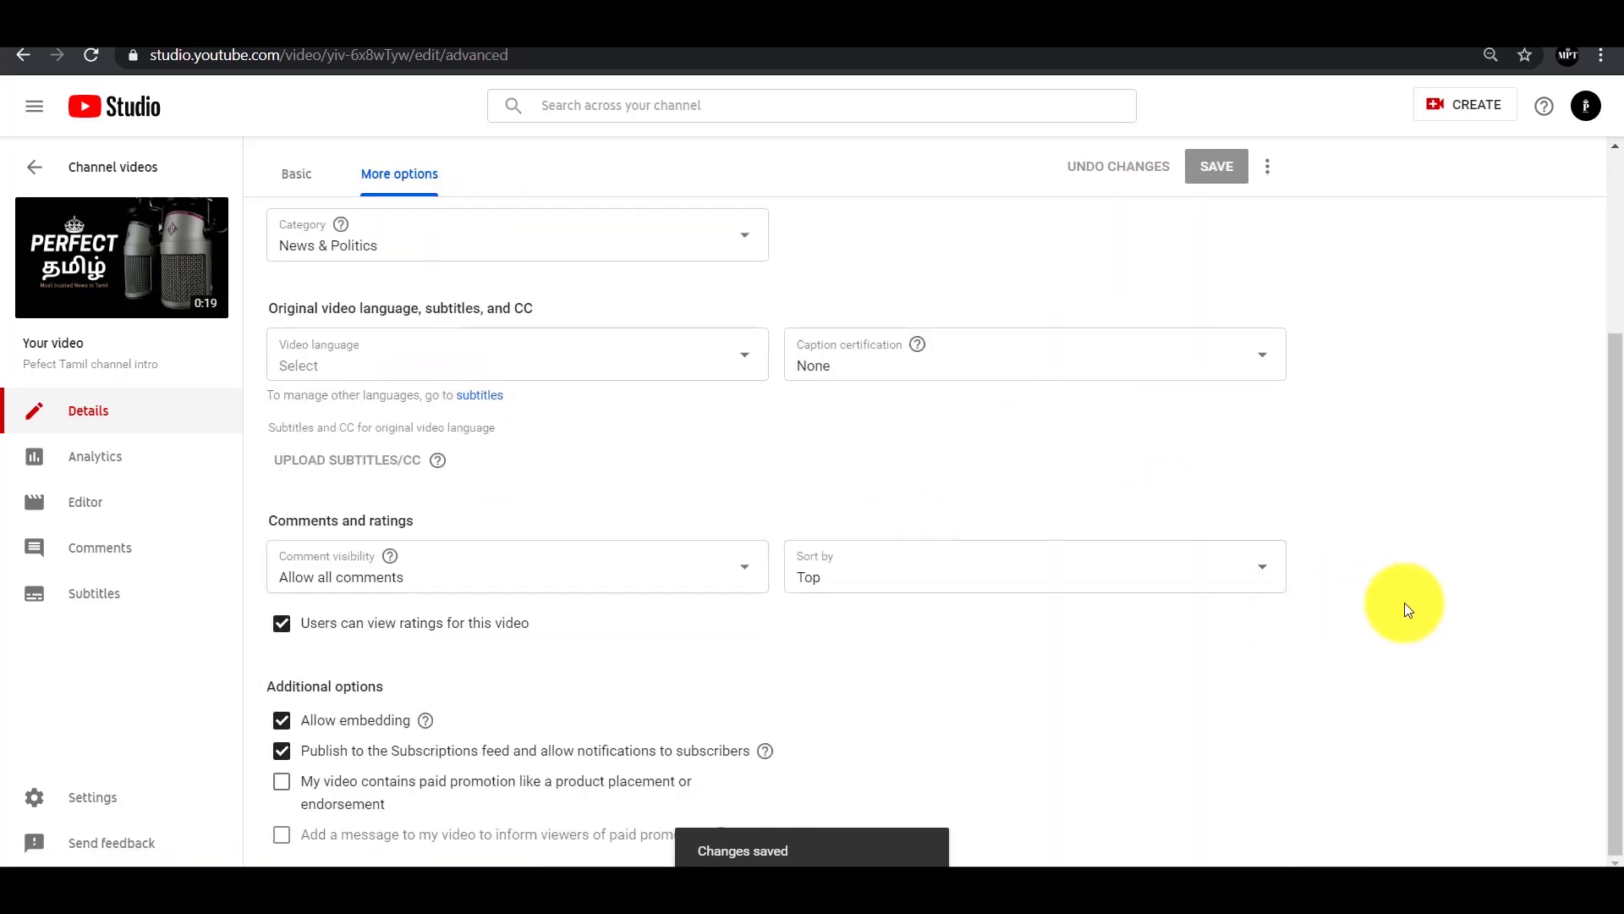
{"action": "scroll", "coordinate": [1413, 602], "scroll_direction": "up", "scroll_amount": 3}
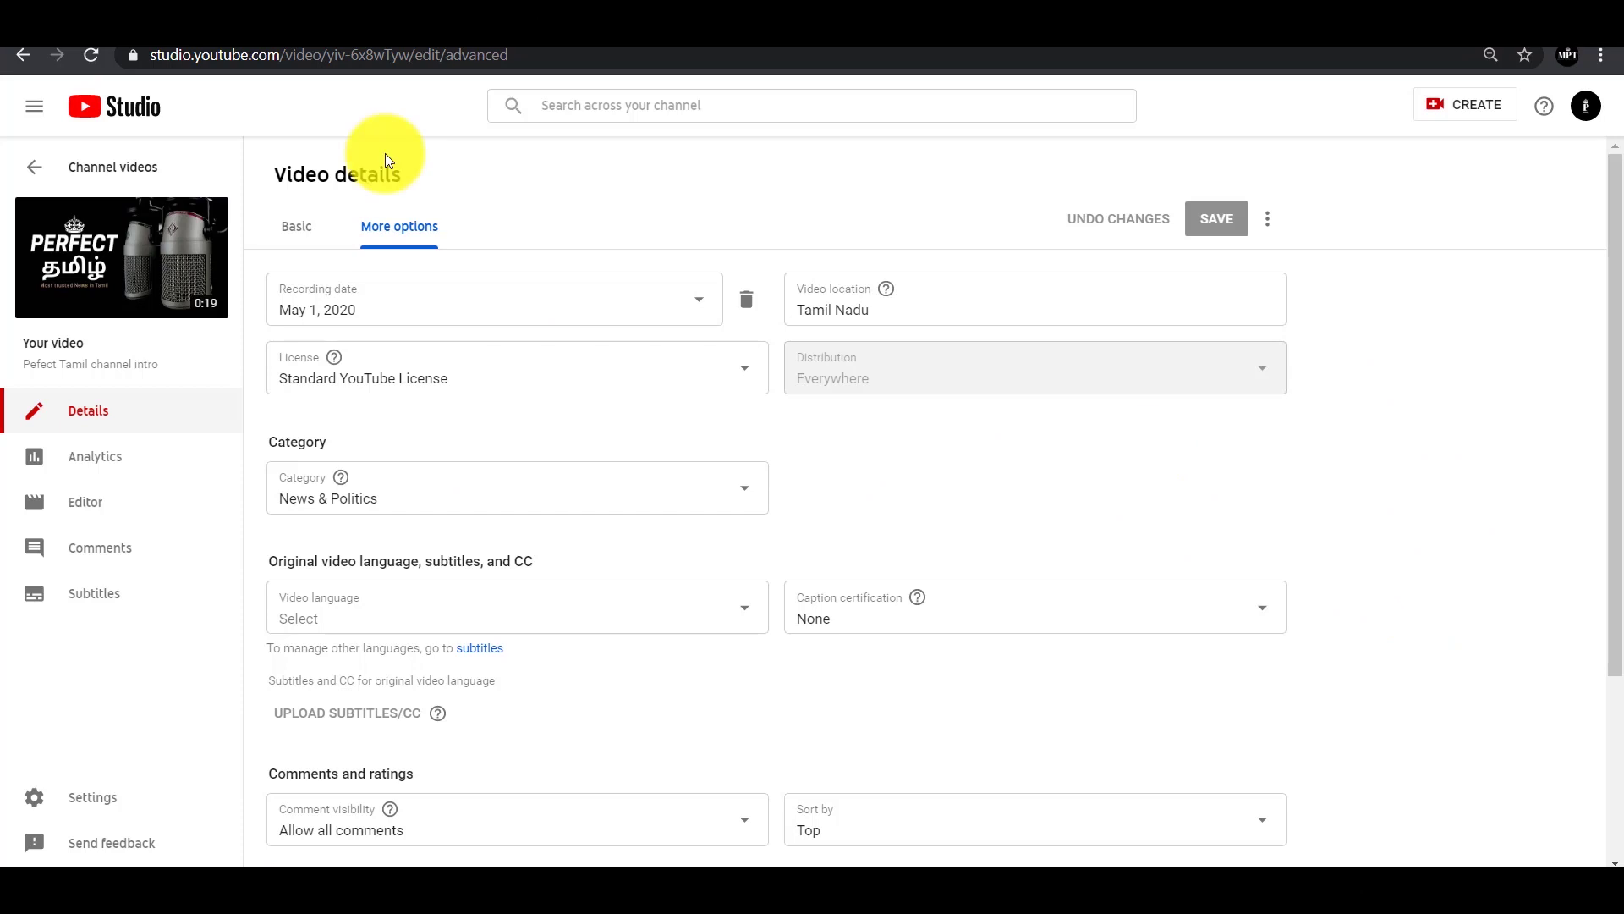
{"action": "left_click", "coordinate": [67, 165]}
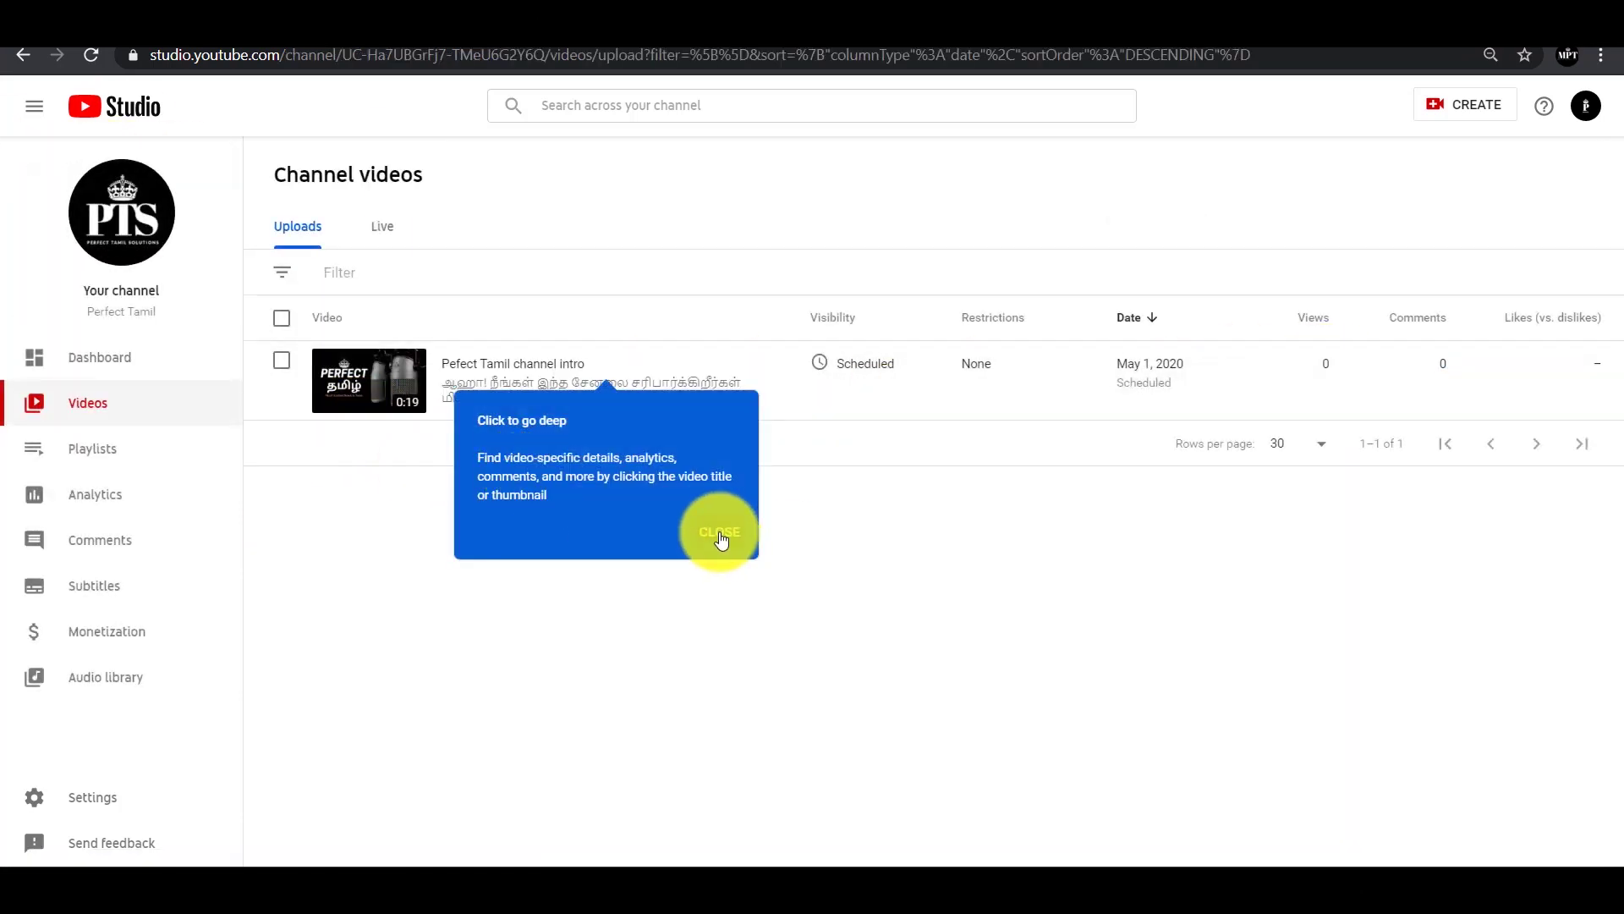
{"action": "left_click", "coordinate": [719, 533]}
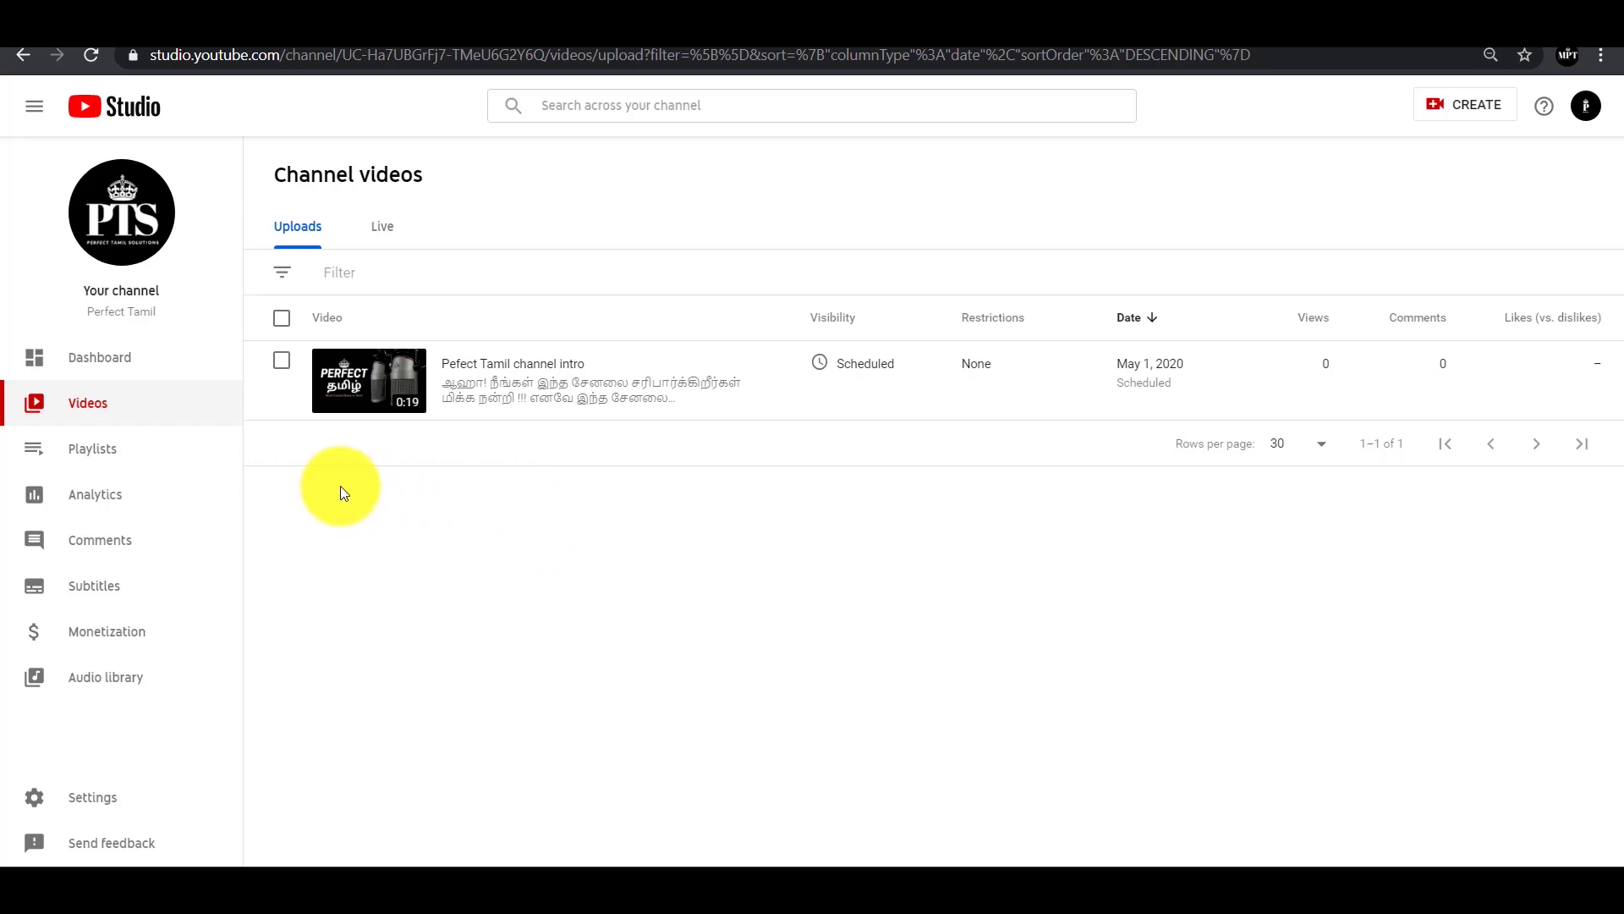
Revisit the channel dashboard and the uploaded videos list, and open the account options.
{"action": "left_click", "coordinate": [128, 369]}
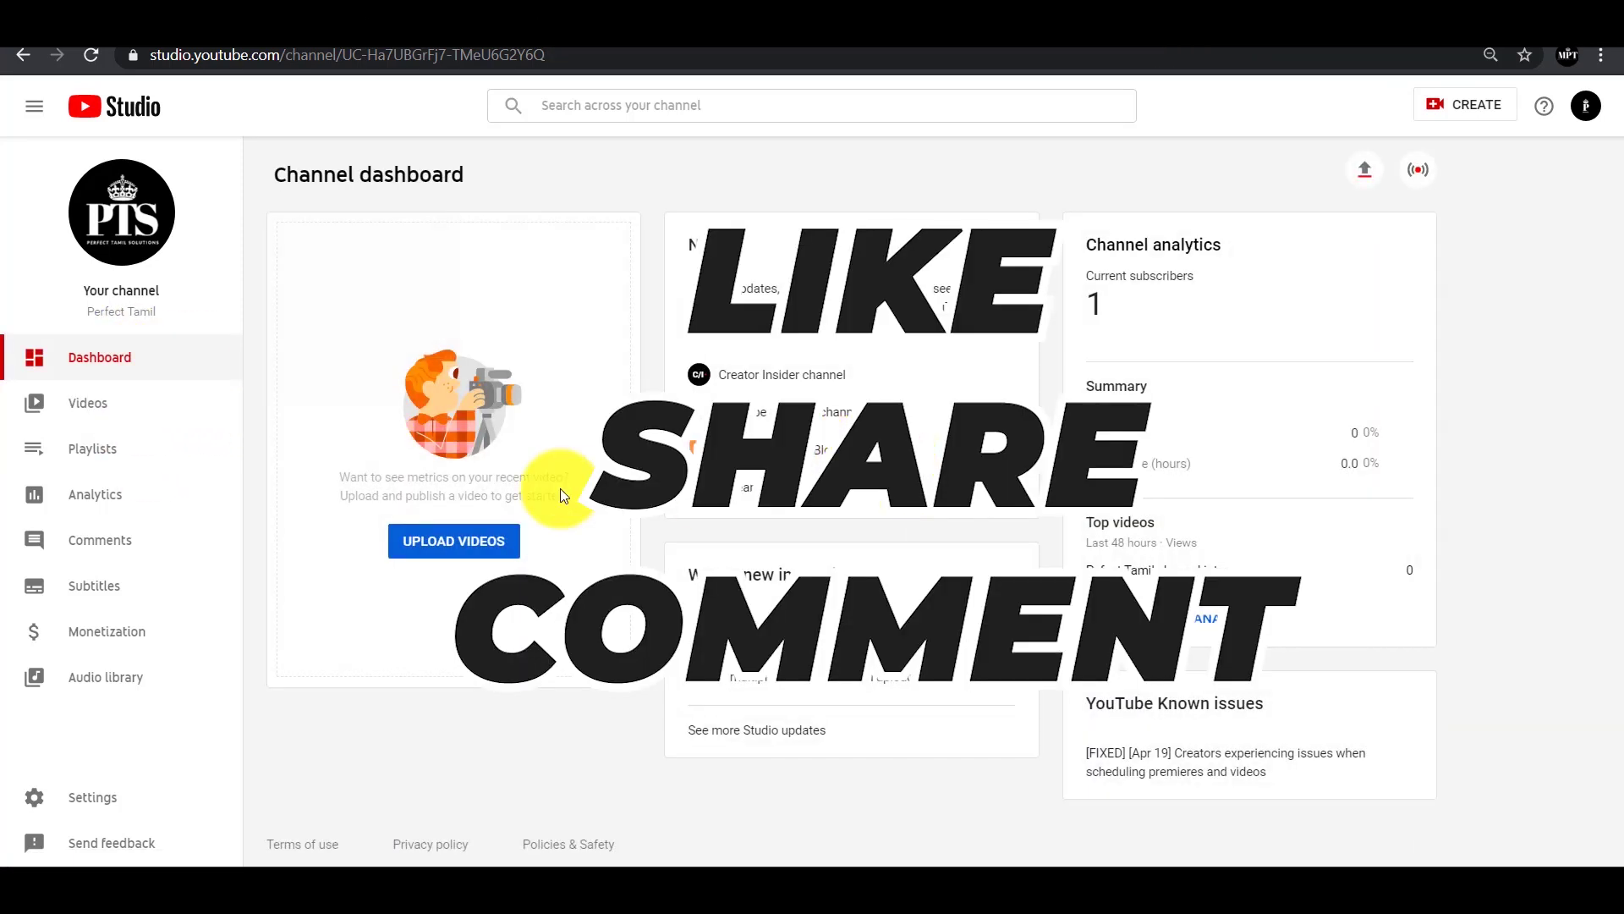
{"action": "left_click", "coordinate": [174, 418]}
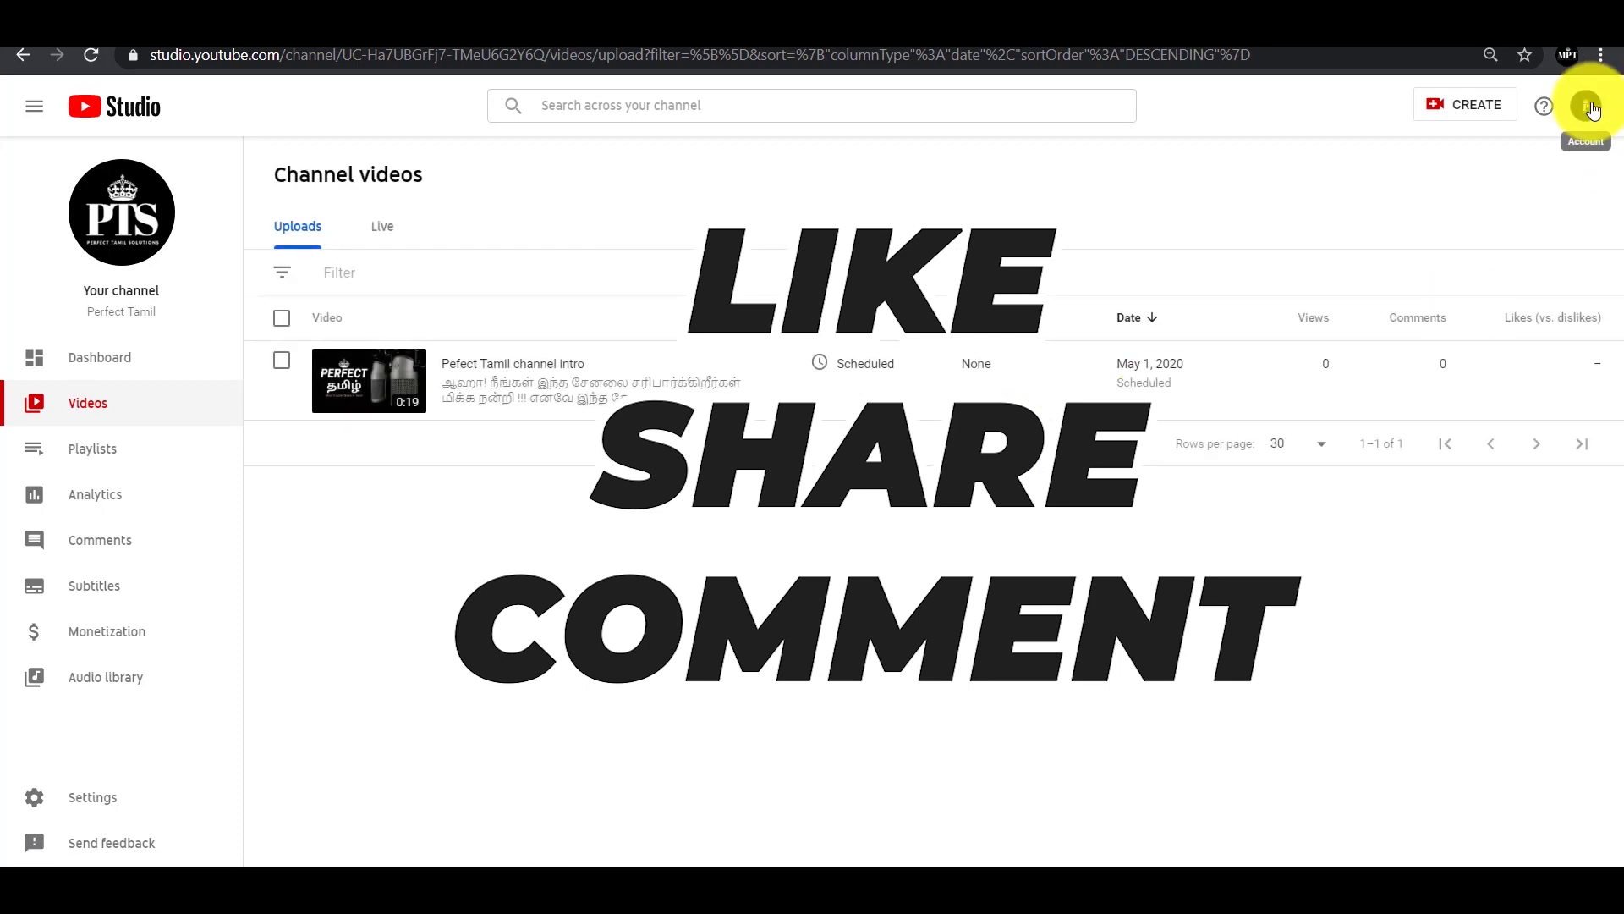
{"action": "left_click", "coordinate": [1592, 110]}
{"action": "left_click", "coordinate": [1407, 218]}
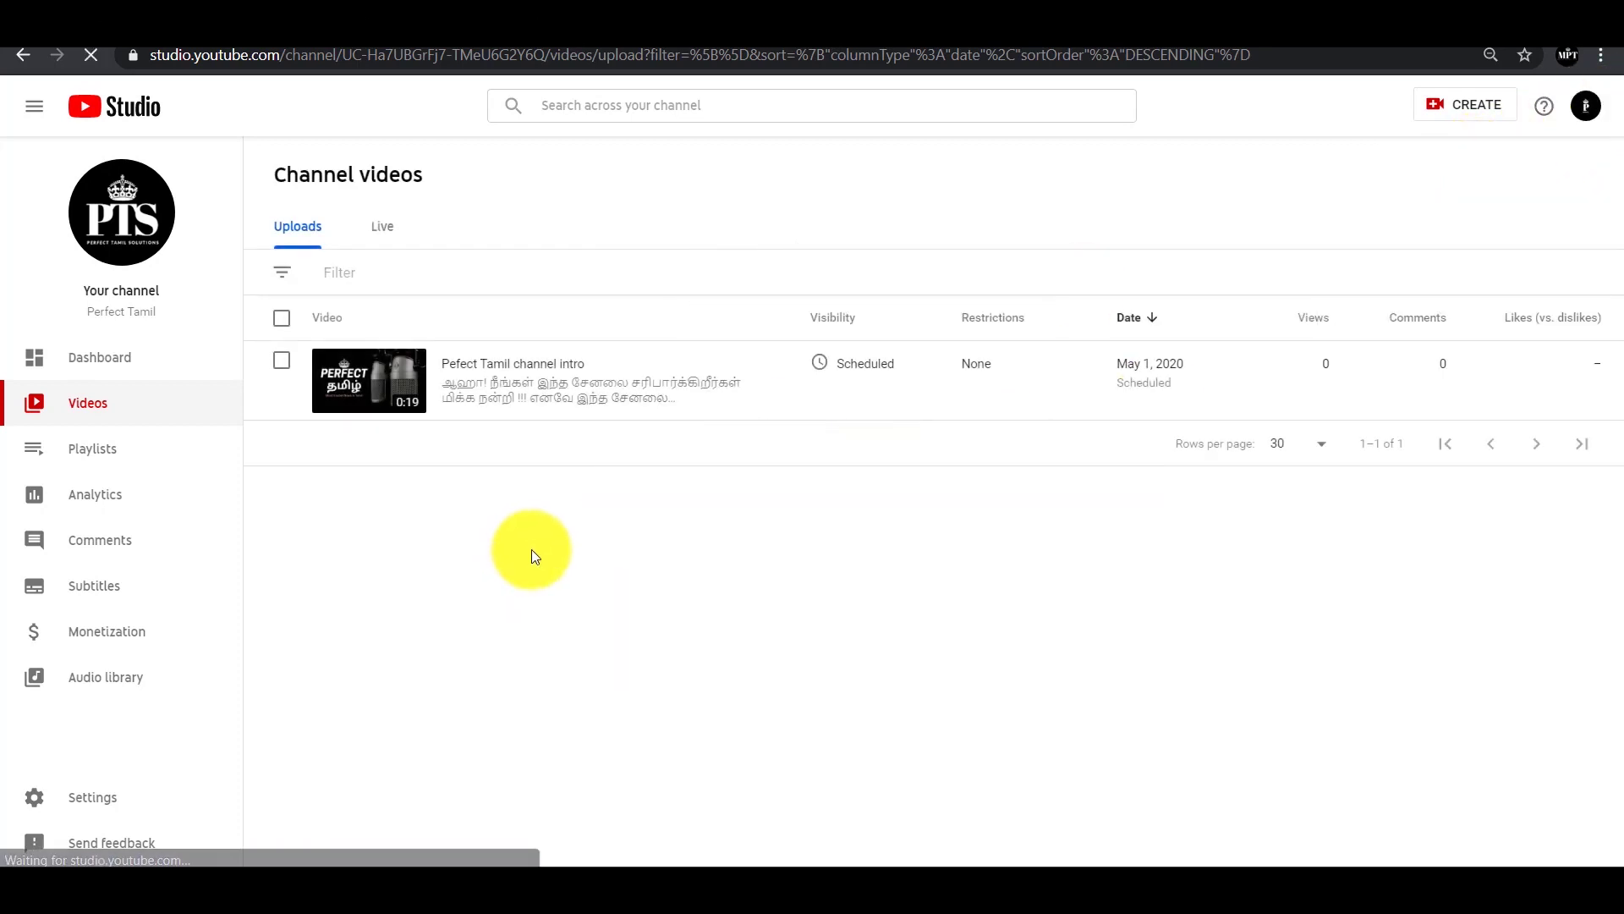